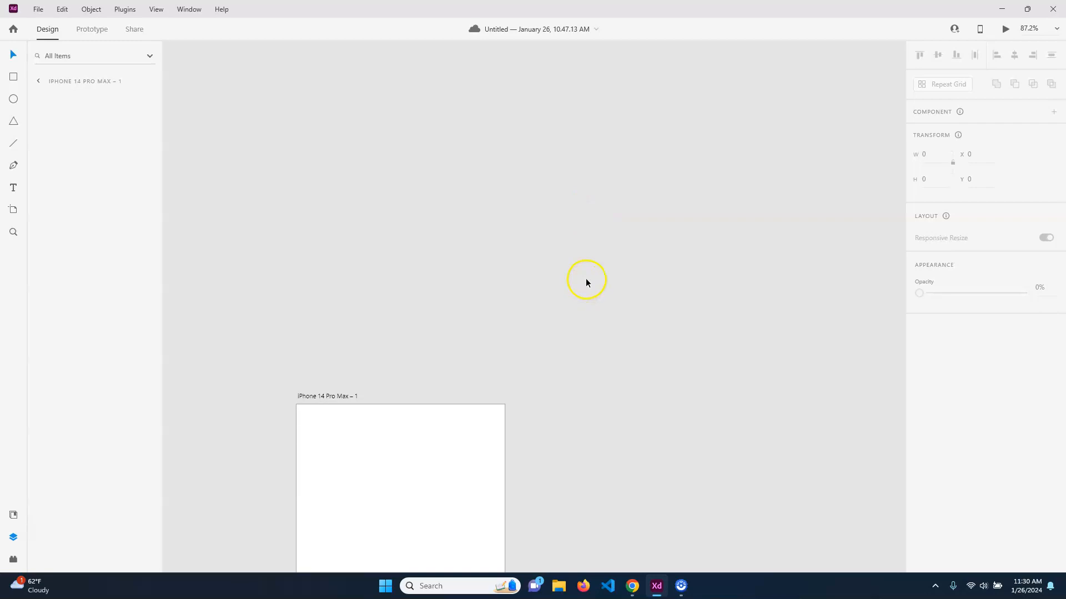
Draw a landscape artboard about 1046 × 683 above the iPhone 14 Pro Max artboard and name it Branding
{"action": "scroll", "coordinate": [650, 286], "scroll_direction": "down", "scroll_amount": 4}
{"action": "left_click_drag", "start_coordinate": [643, 323], "coordinate": [615, 353]}
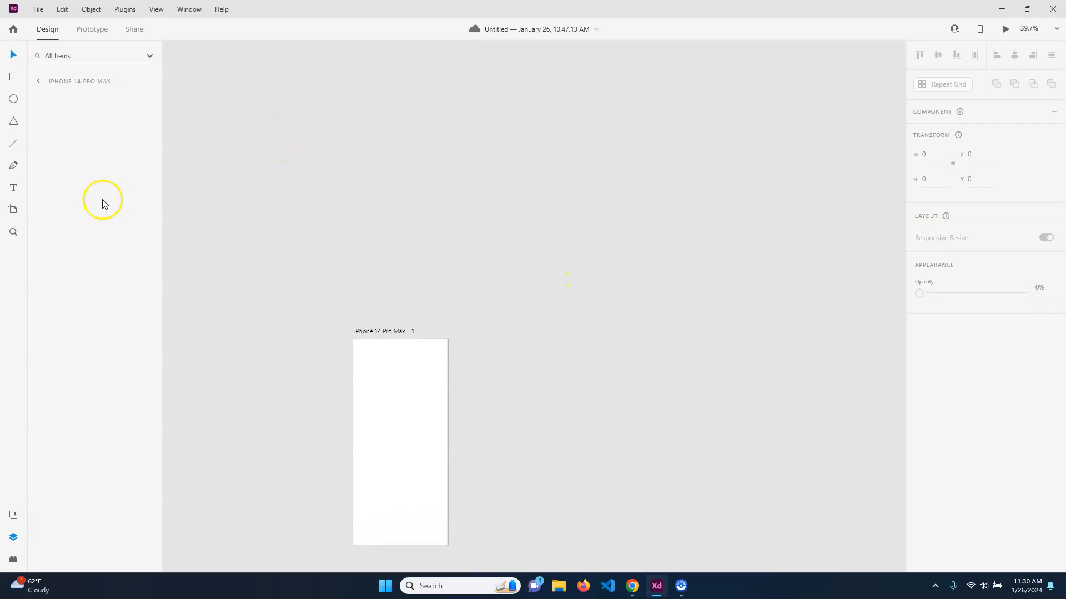
{"action": "left_click", "coordinate": [14, 209]}
{"action": "left_click_drag", "start_coordinate": [349, 169], "coordinate": [581, 321]}
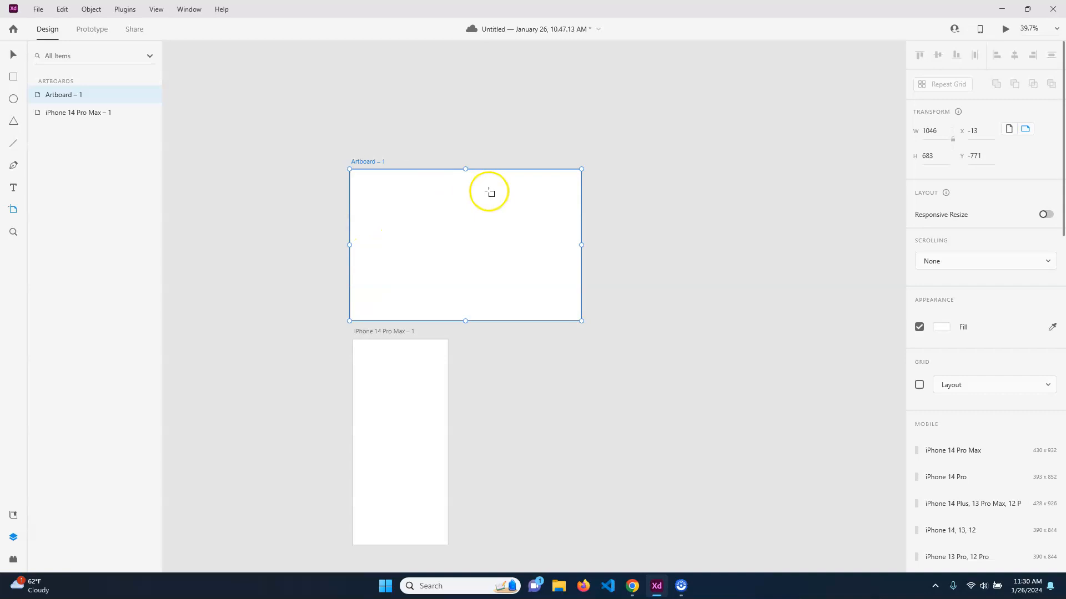
{"action": "double_click", "coordinate": [371, 161]}
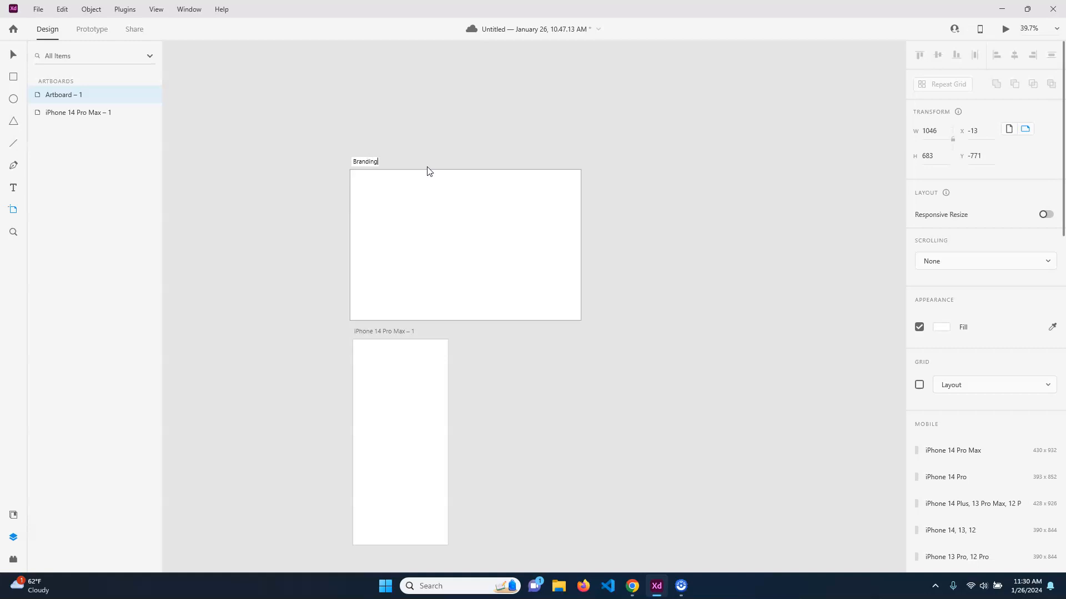
{"action": "key", "text": "Return"}
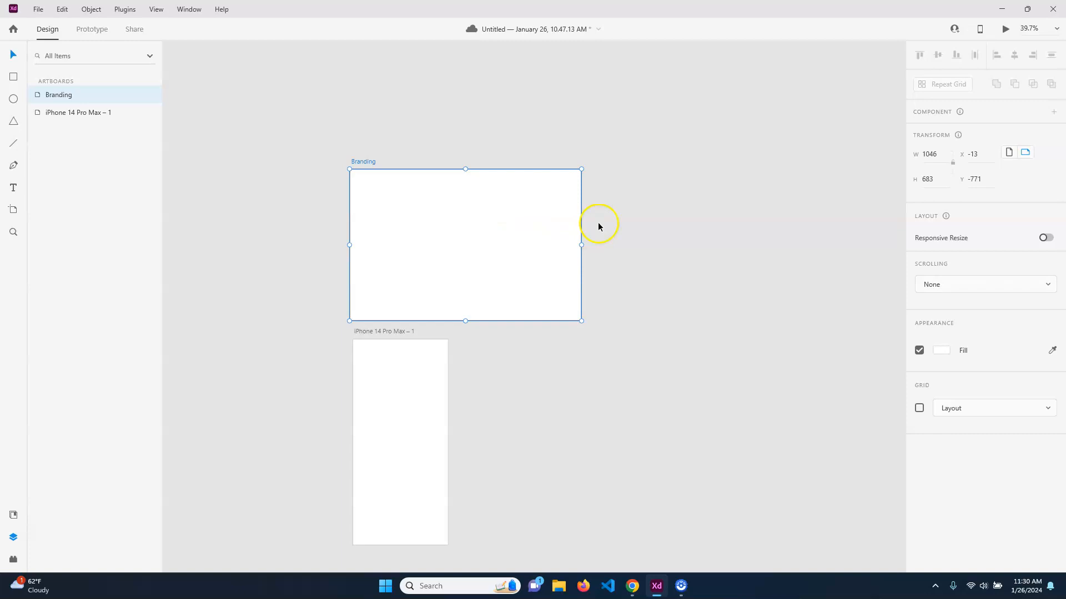
Import pepsiLogosFinished.svg, pepsiNewLogoForDim.png and pepsiStrapline.svg from the pepsiBranding folder
{"action": "left_click", "coordinate": [47, 11]}
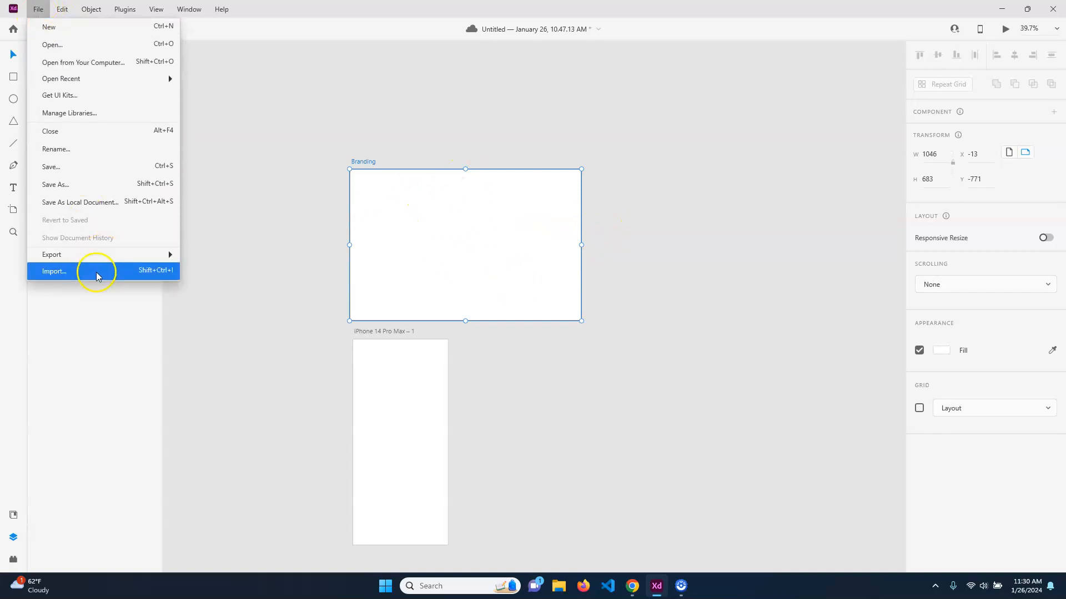
{"action": "left_click", "coordinate": [95, 272]}
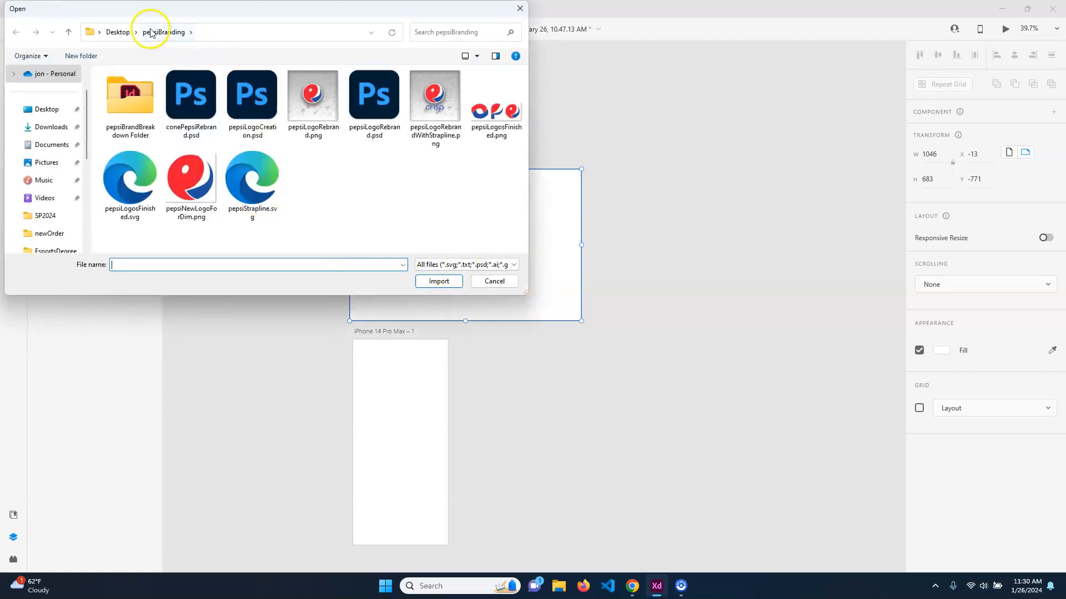
{"action": "left_click", "coordinate": [129, 117]}
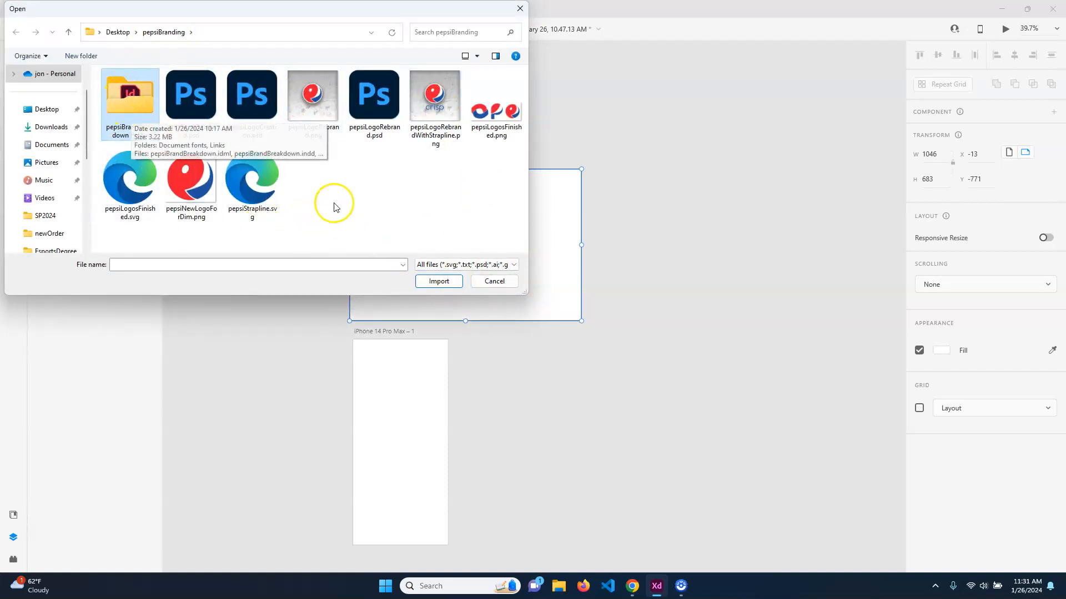
{"action": "left_click", "coordinate": [327, 108]}
{"action": "left_click", "coordinate": [433, 122]}
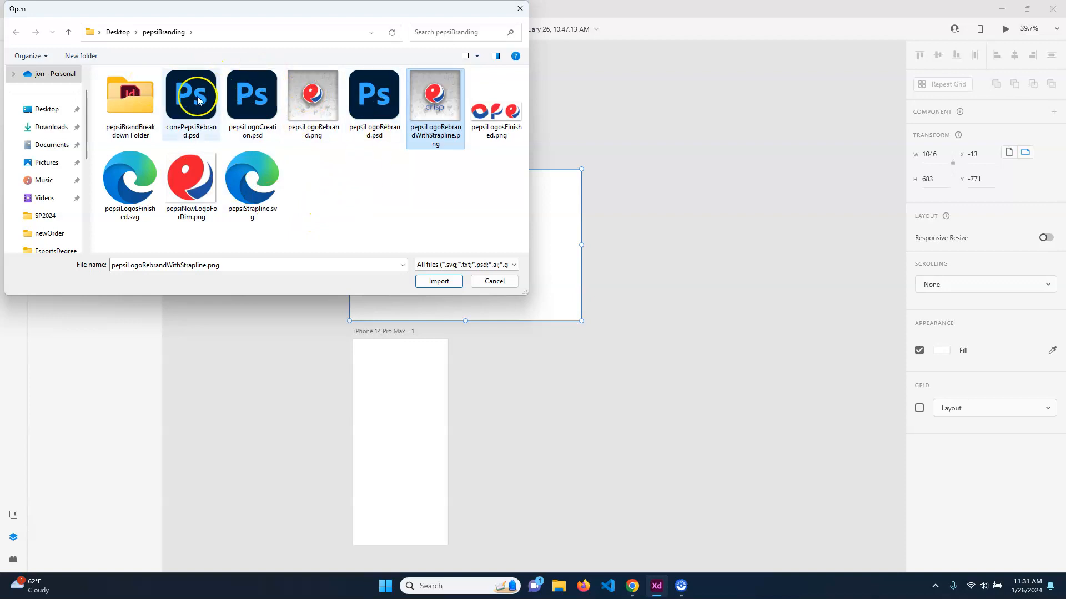
{"action": "left_click", "coordinate": [406, 219]}
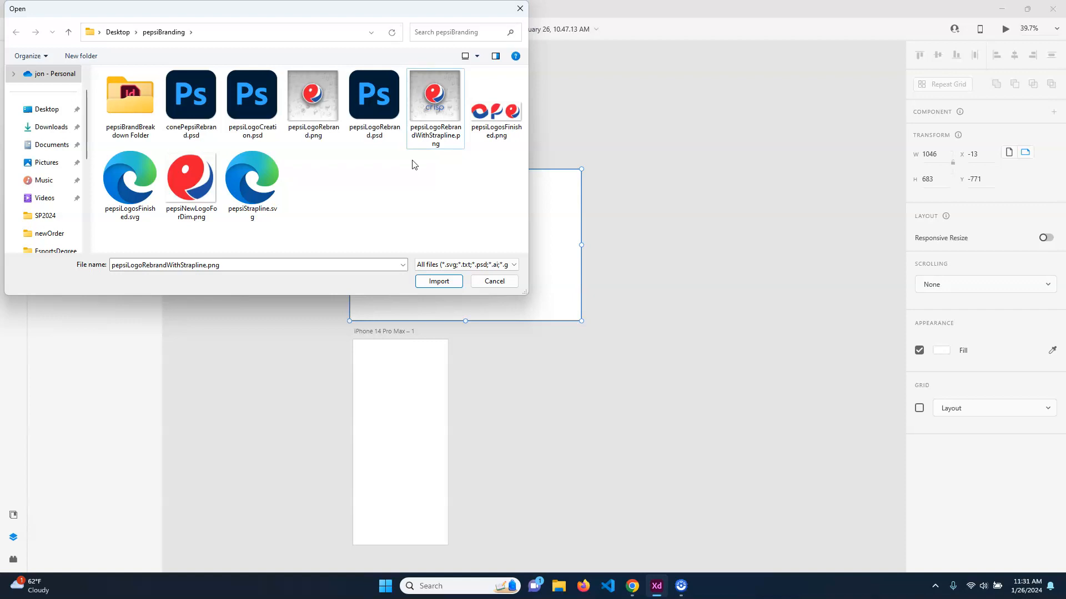
{"action": "left_click", "coordinate": [270, 203]}
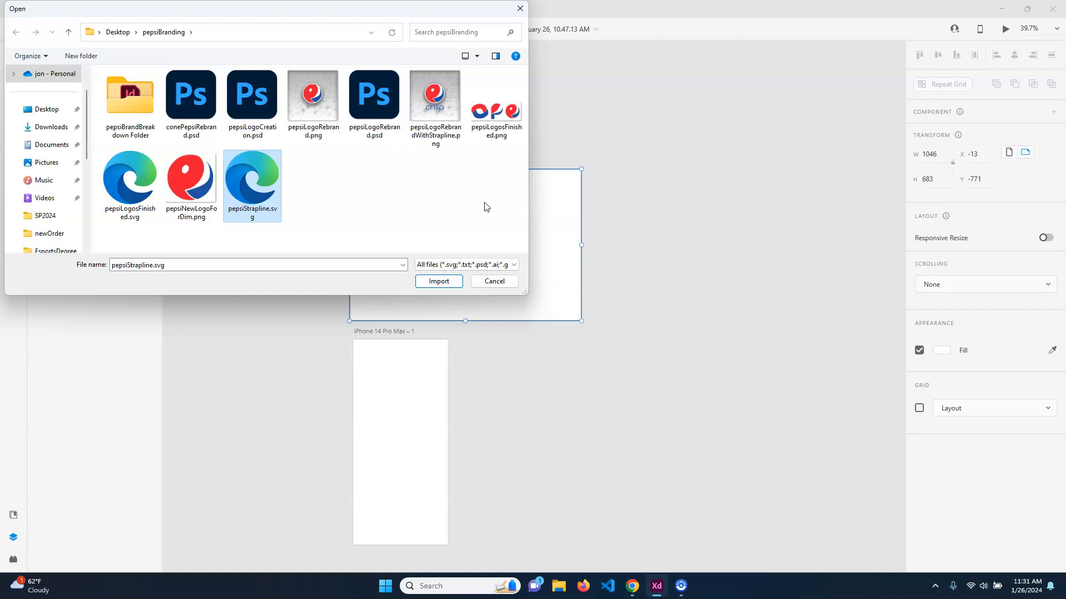
{"action": "left_click", "coordinate": [172, 191]}
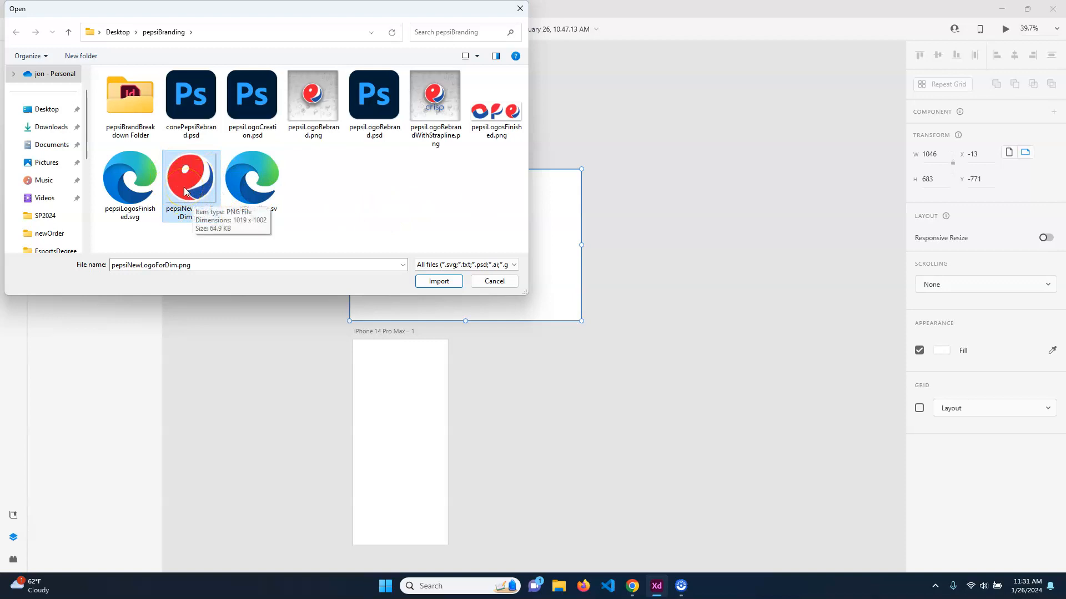
{"action": "left_click", "coordinate": [127, 183]}
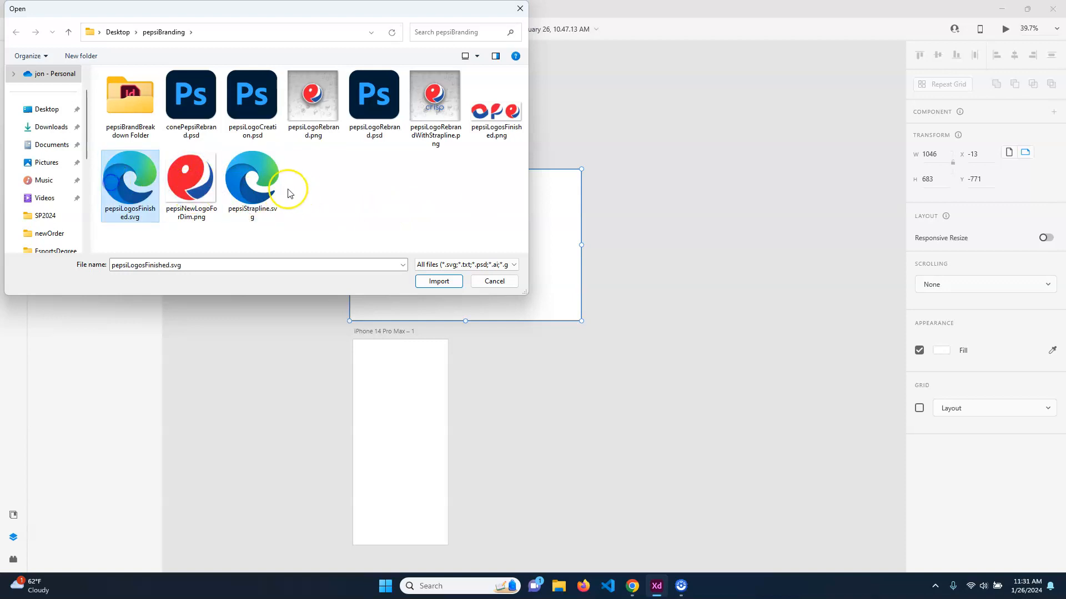
{"action": "left_click", "coordinate": [217, 182]}
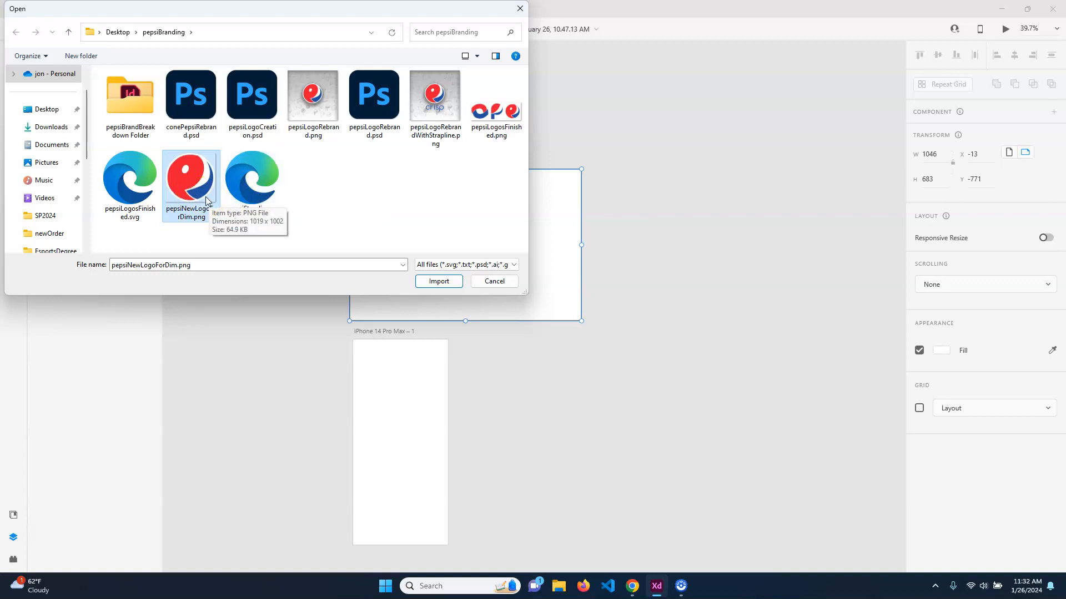
{"action": "left_click", "coordinate": [146, 180]}
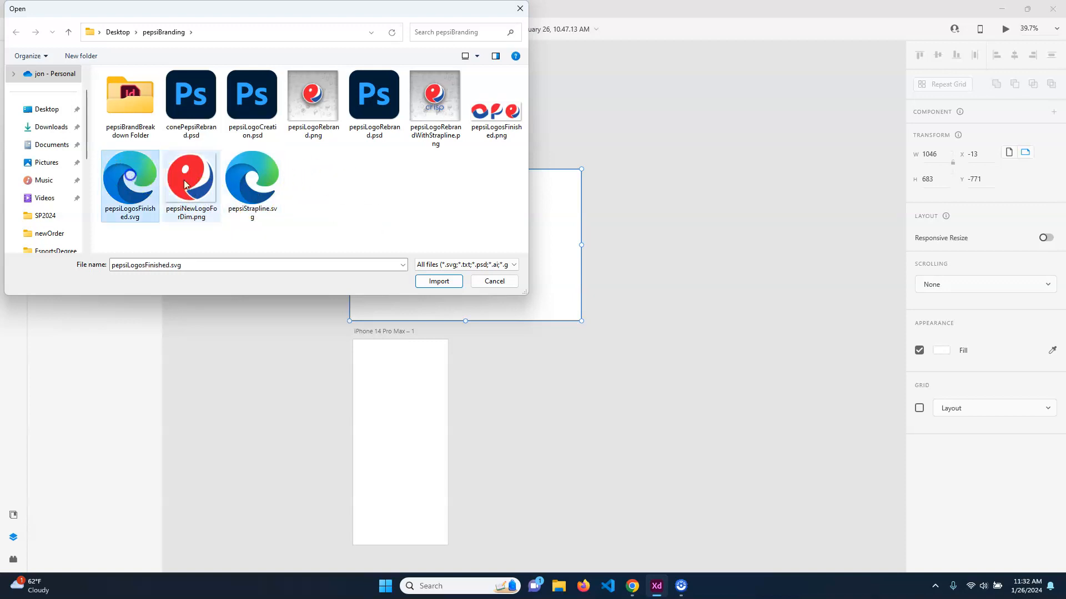
{"action": "left_click", "coordinate": [251, 178], "text": "shift"}
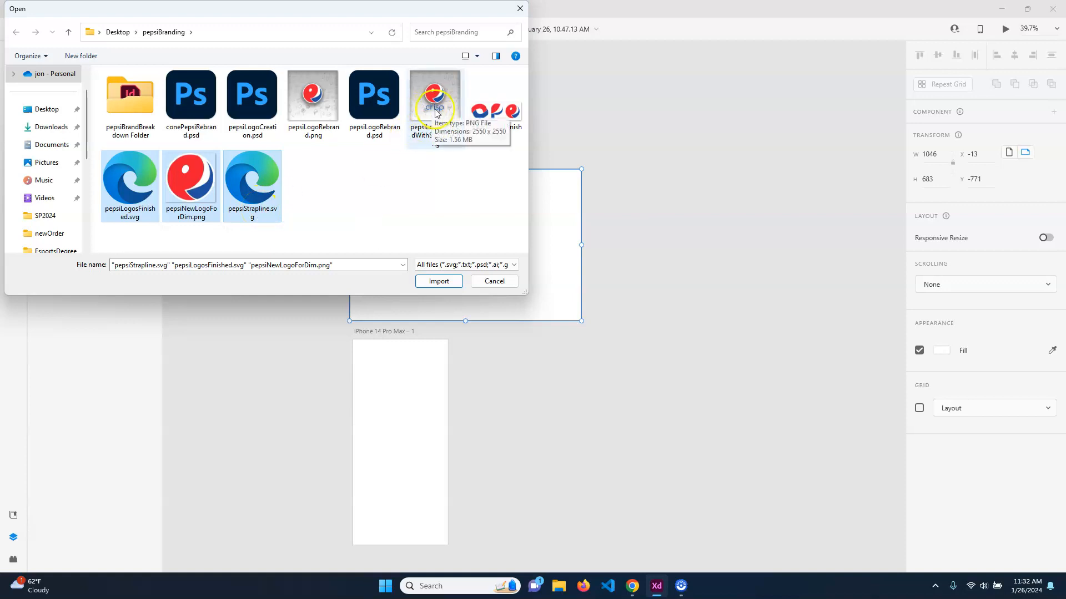
{"action": "left_click", "coordinate": [459, 281]}
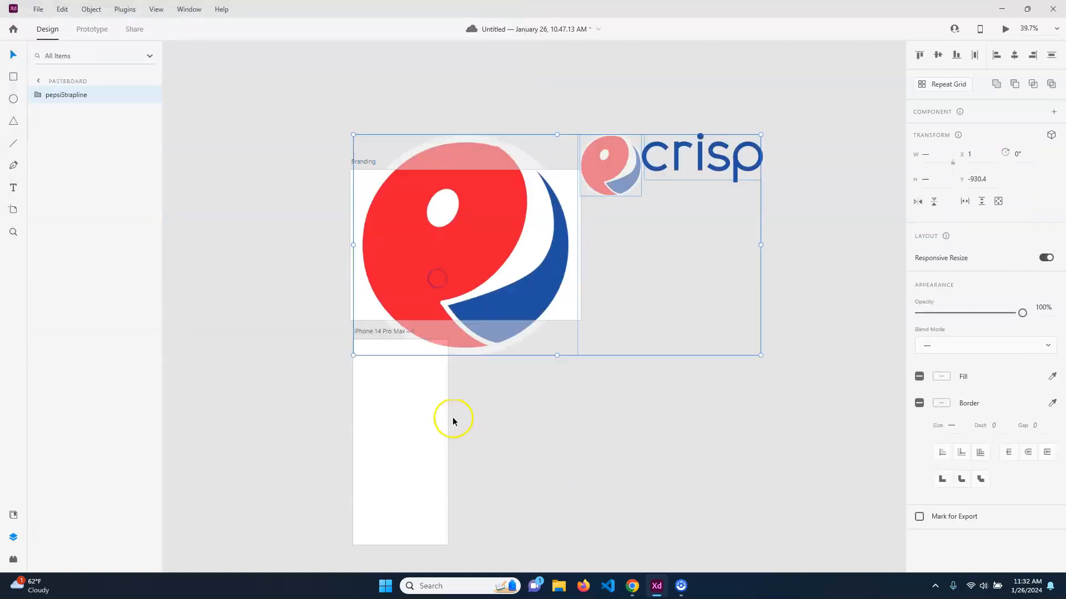
{"action": "left_click", "coordinate": [693, 410]}
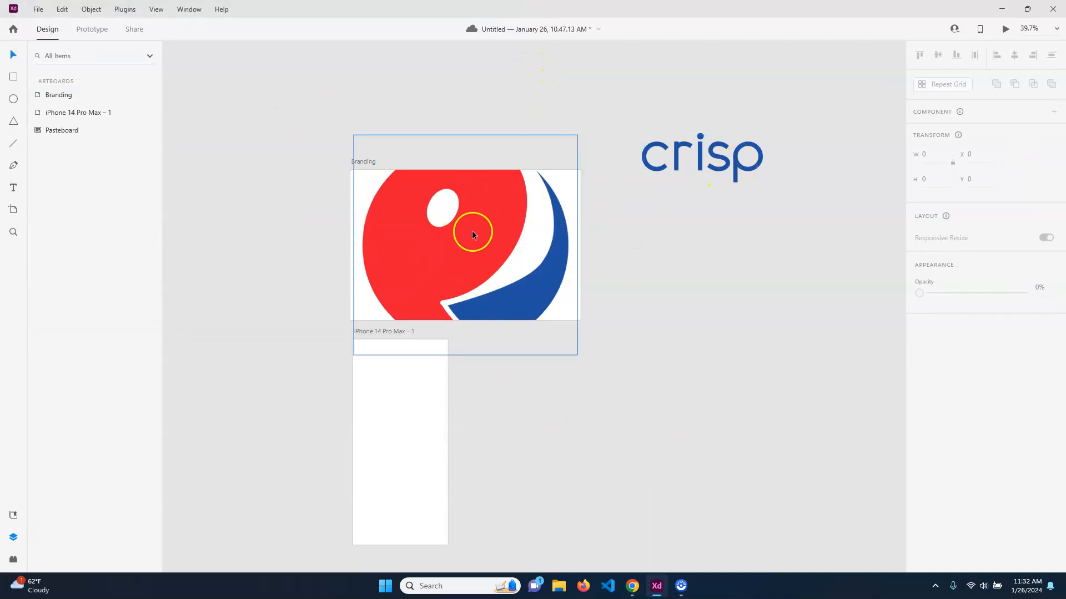
Shrink the pepsiNewLogoForDim image to about 208 × 205 and place it near the Branding artboard's upper-left corner
{"action": "left_click", "coordinate": [480, 247]}
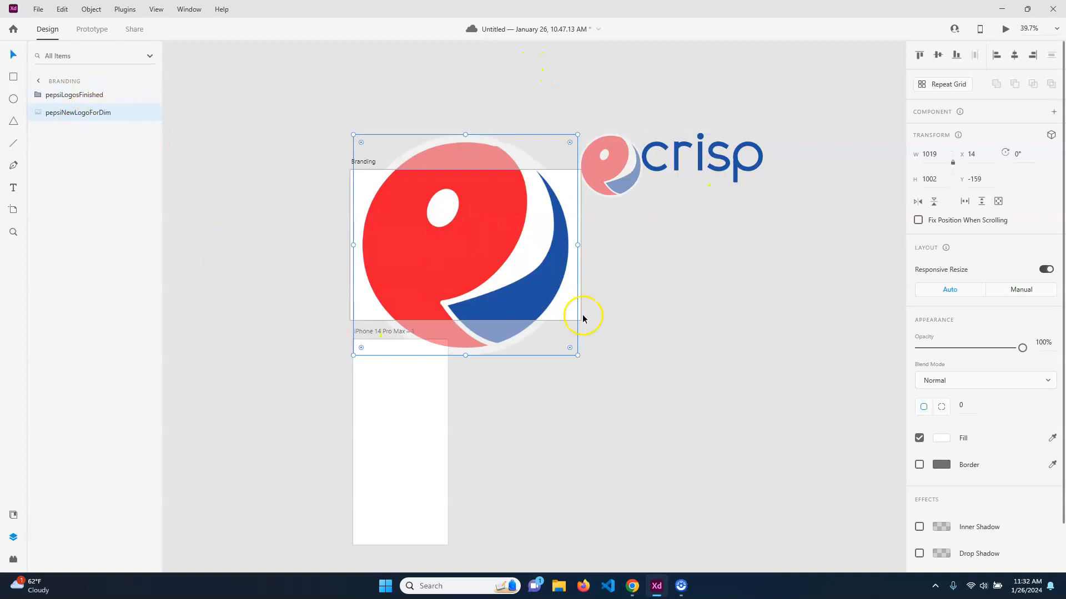
{"action": "left_click_drag", "start_coordinate": [577, 355], "coordinate": [380, 287]}
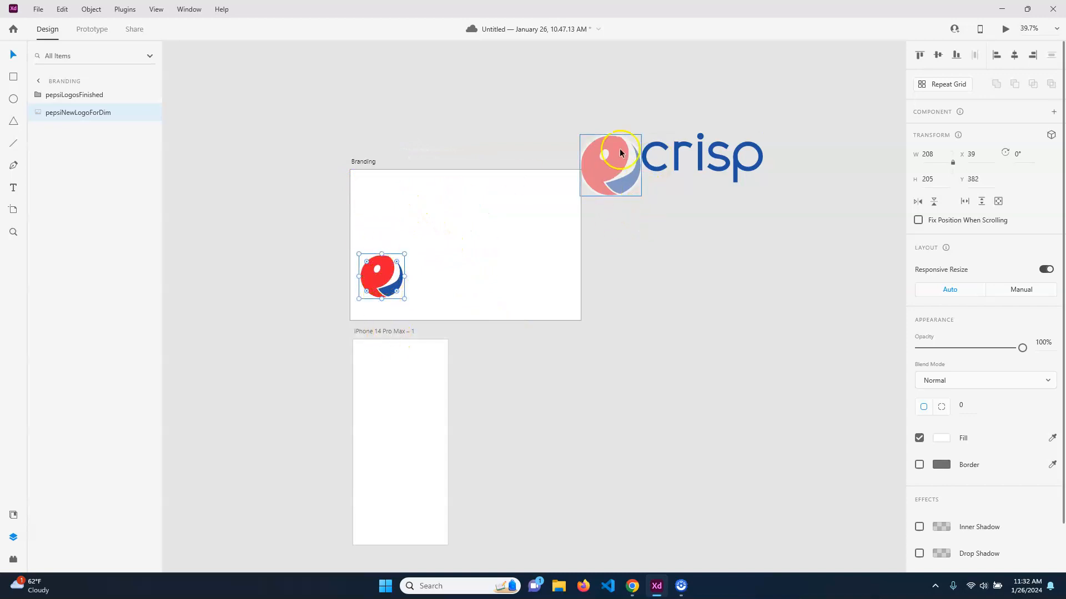
{"action": "left_click", "coordinate": [578, 97]}
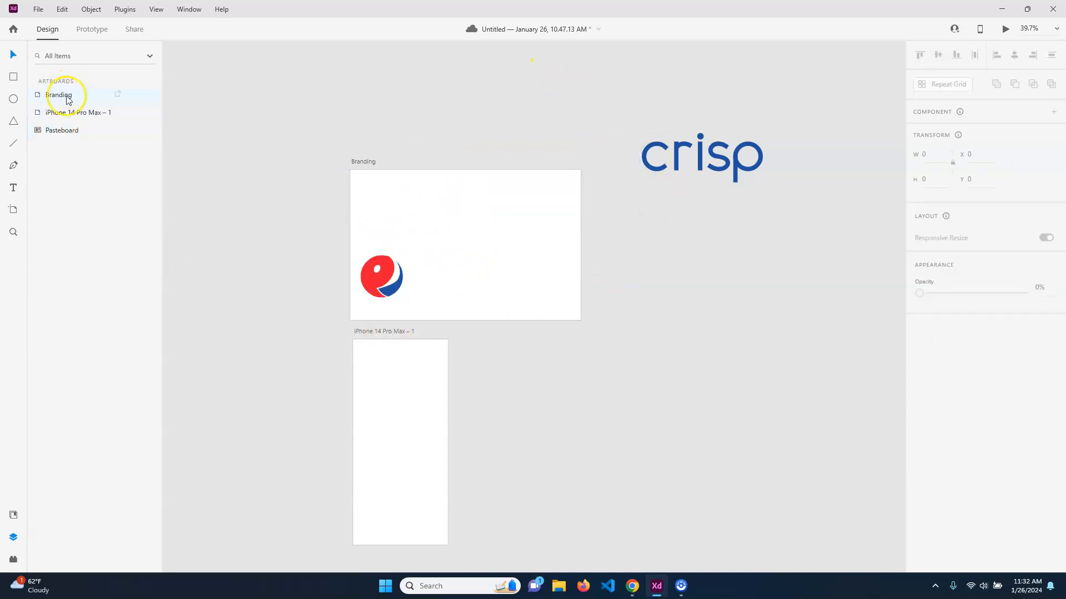
{"action": "double_click", "coordinate": [40, 95]}
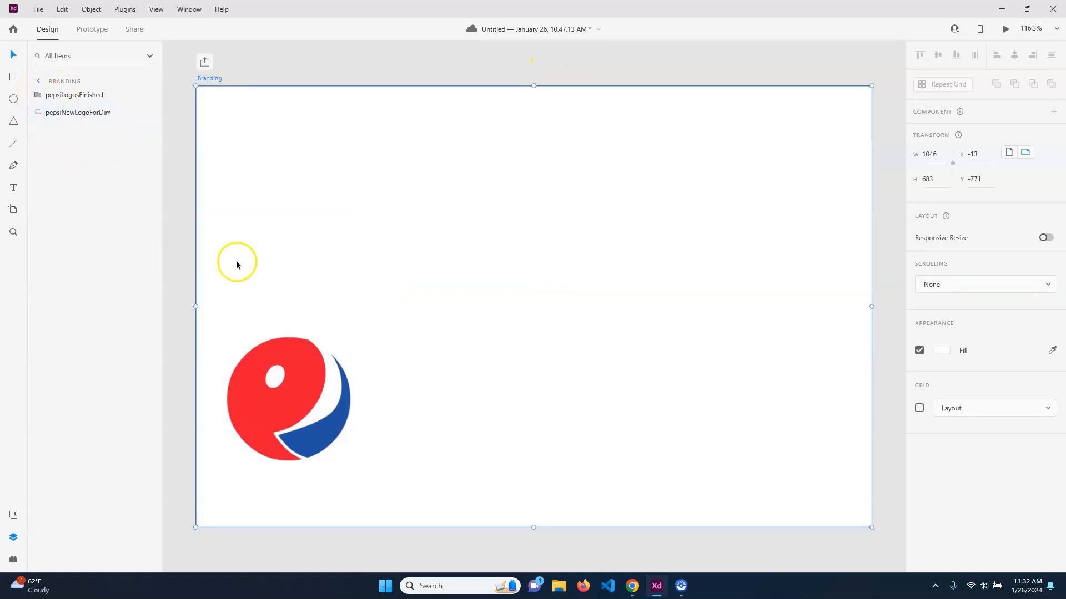
{"action": "left_click", "coordinate": [311, 387]}
{"action": "left_click_drag", "start_coordinate": [278, 392], "coordinate": [278, 169]}
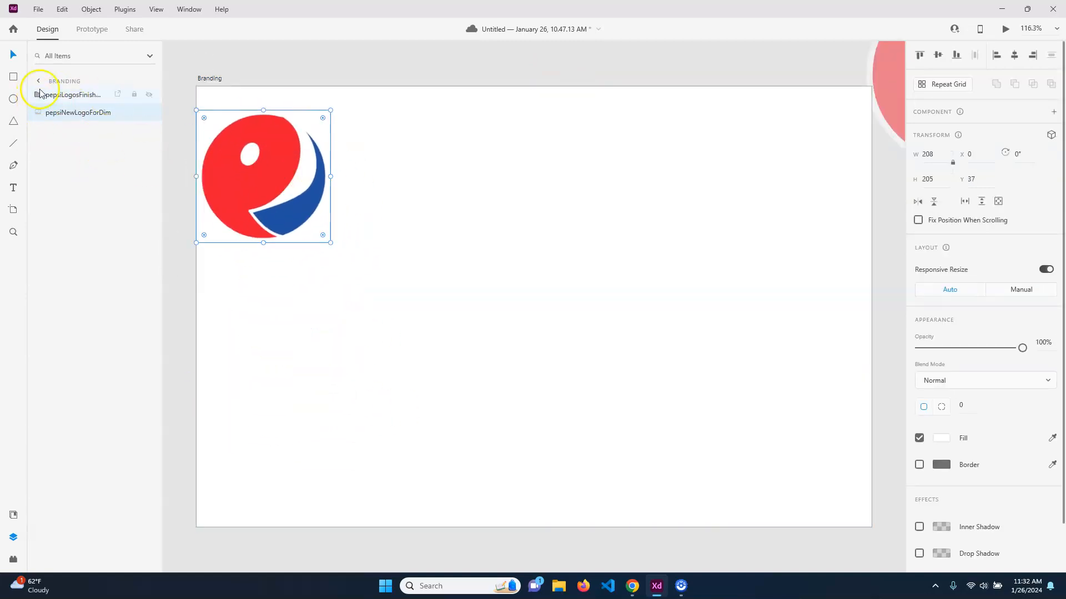
Examine the nested groups and paths inside the pepsiLogosFinished group
{"action": "left_click", "coordinate": [42, 95]}
{"action": "left_click", "coordinate": [49, 113]}
{"action": "left_click", "coordinate": [72, 147]}
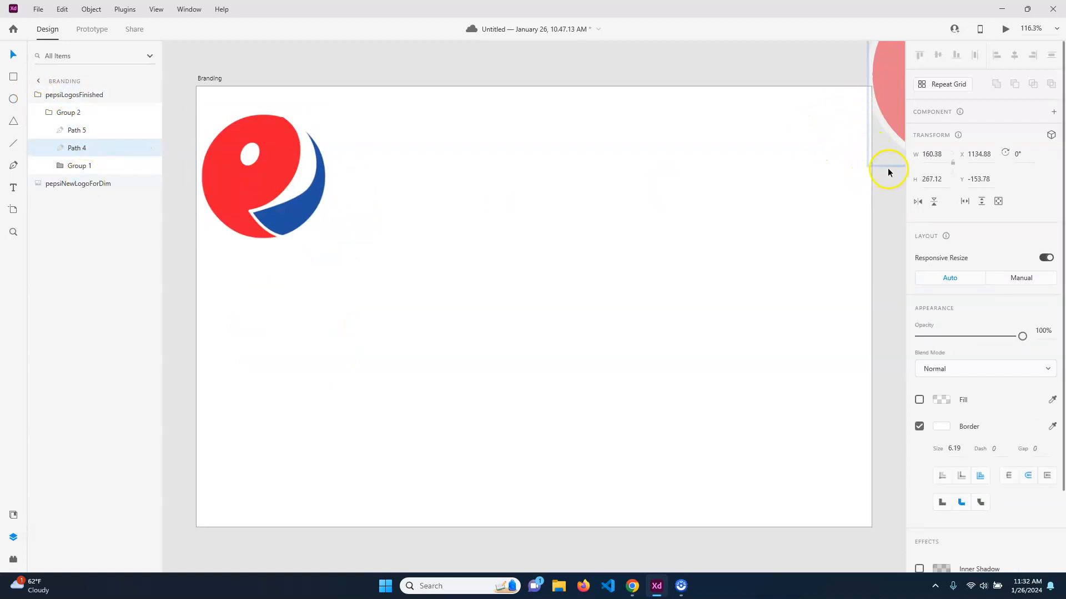
{"action": "left_click", "coordinate": [40, 95]}
{"action": "left_click", "coordinate": [38, 81]}
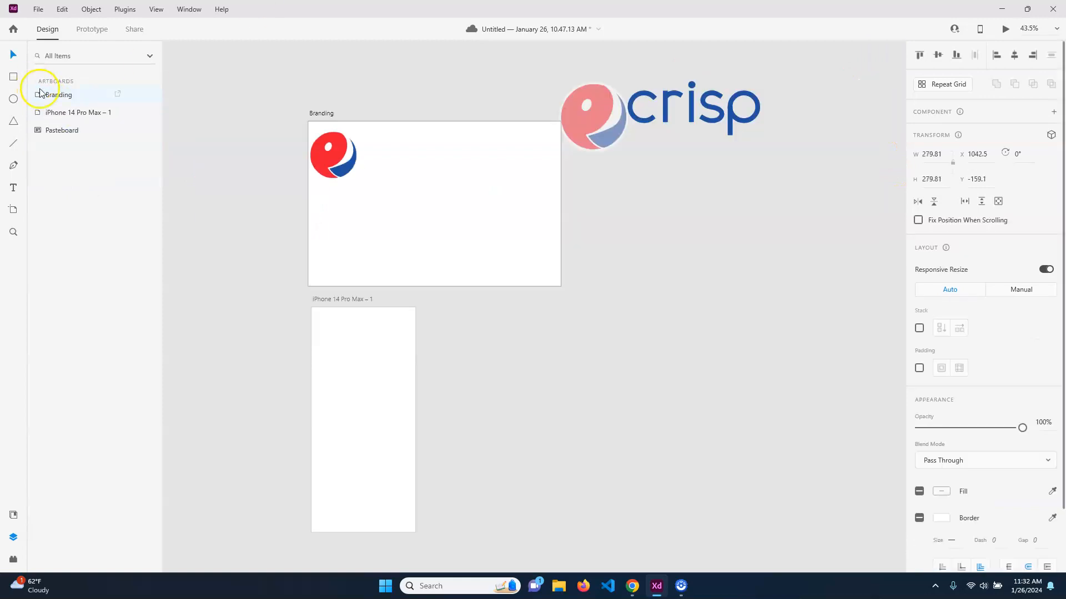
Move the crisp strapline from the pasteboard onto the lower middle of the Branding artboard
{"action": "left_click", "coordinate": [698, 122]}
{"action": "left_click", "coordinate": [663, 365]}
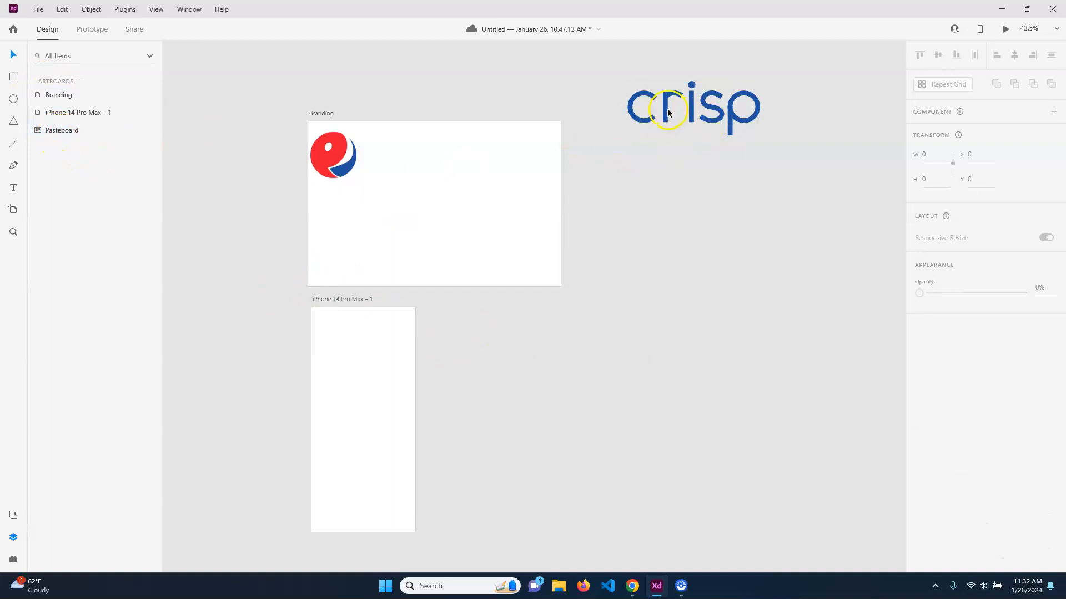
{"action": "left_click_drag", "start_coordinate": [668, 114], "coordinate": [410, 238]}
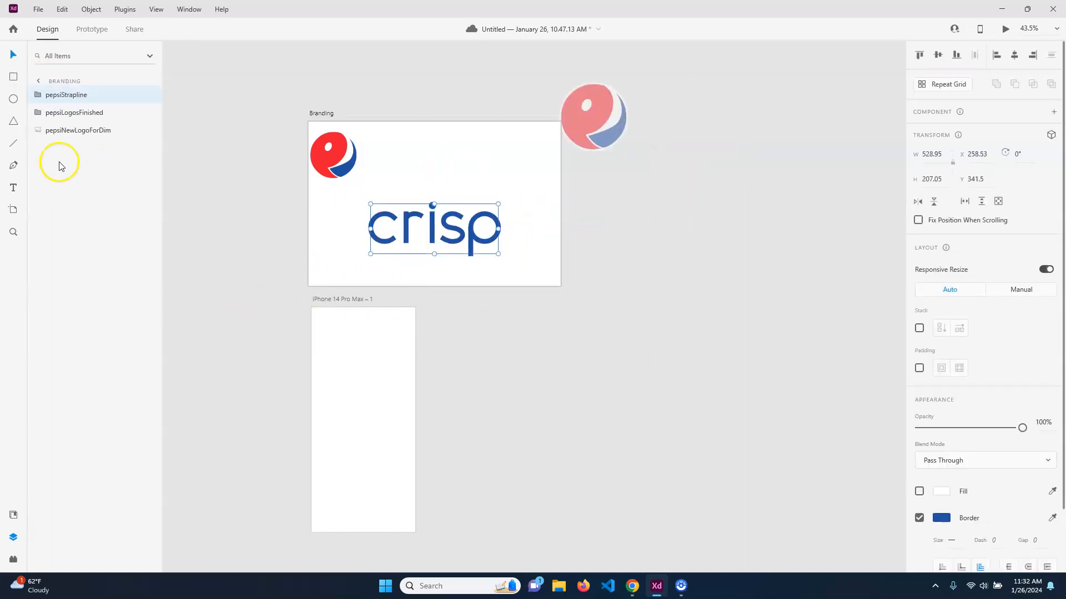
{"action": "left_click", "coordinate": [216, 223]}
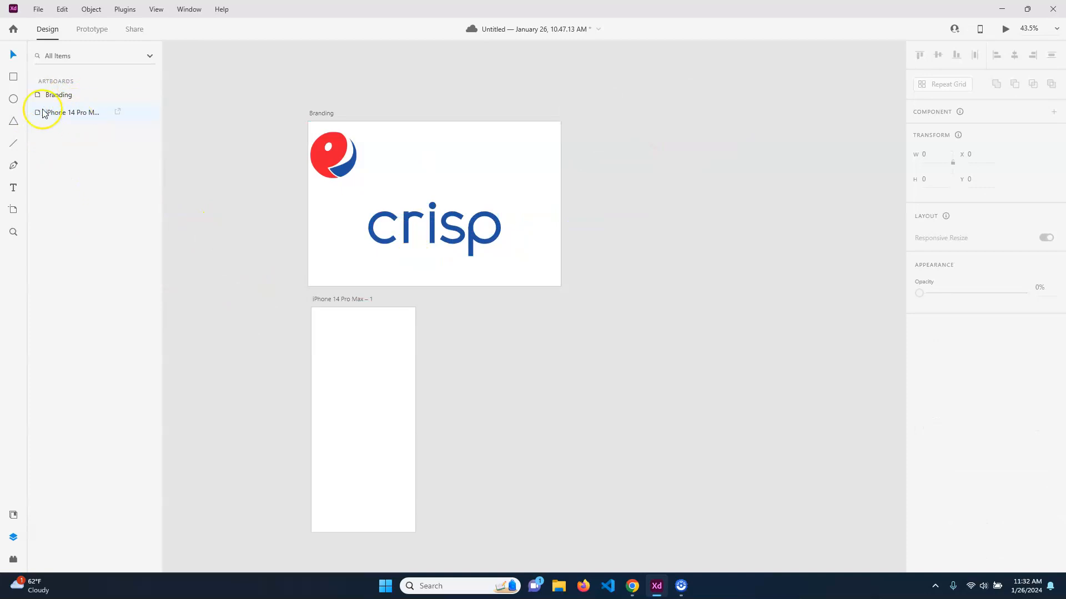
Move the pepsiLogosFinished logo onto the Branding artboard, against its upper edge above the crisp strapline
{"action": "left_click", "coordinate": [39, 96]}
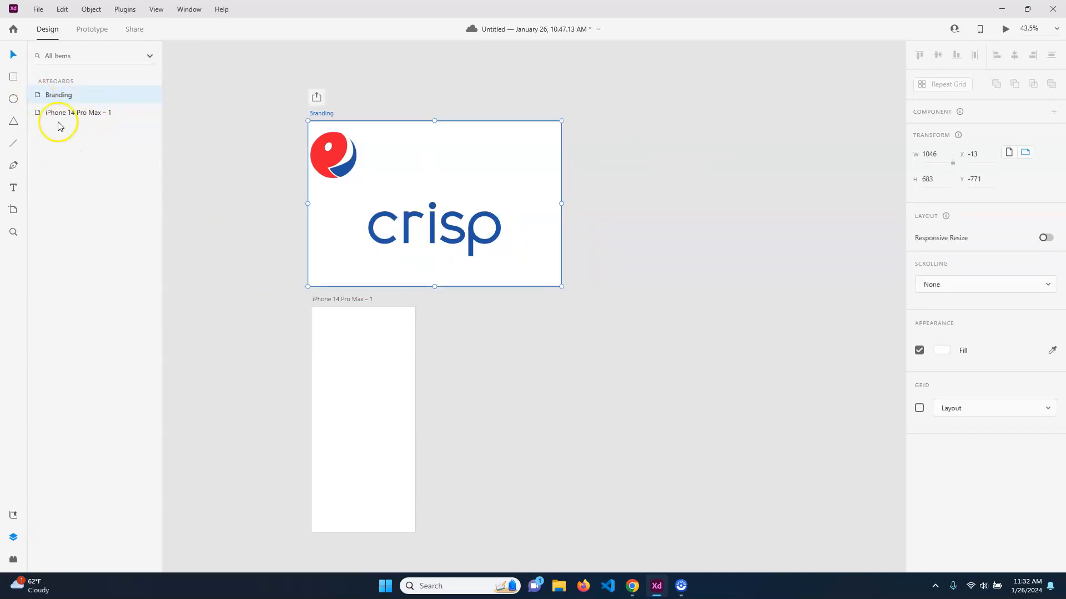
{"action": "double_click", "coordinate": [42, 98]}
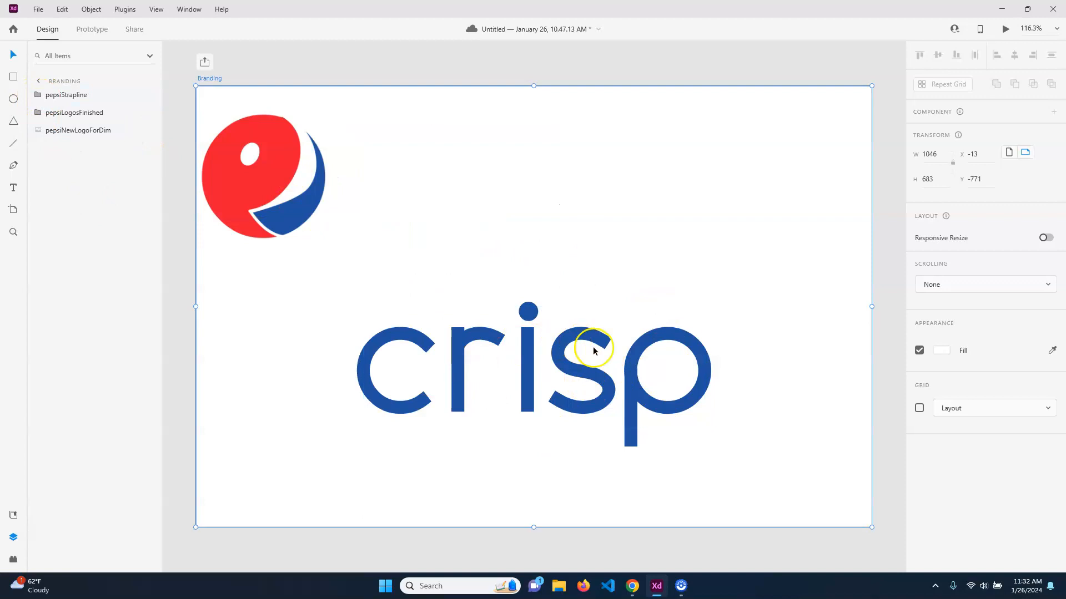
{"action": "left_click", "coordinate": [38, 81]}
{"action": "left_click", "coordinate": [746, 169]}
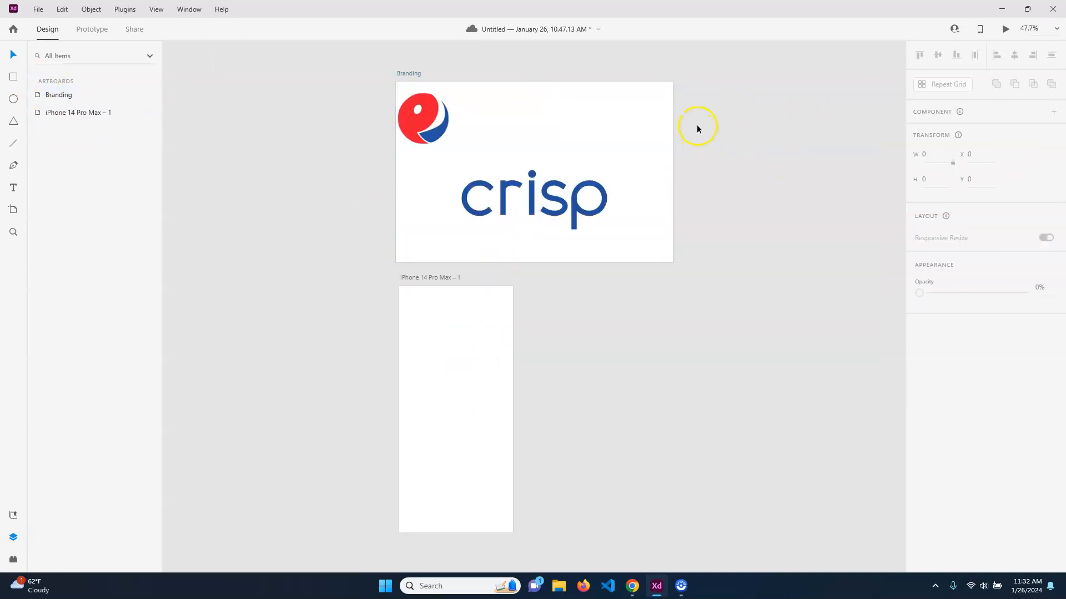
{"action": "left_click_drag", "start_coordinate": [864, 61], "coordinate": [691, 210]}
{"action": "left_click_drag", "start_coordinate": [722, 76], "coordinate": [528, 117]}
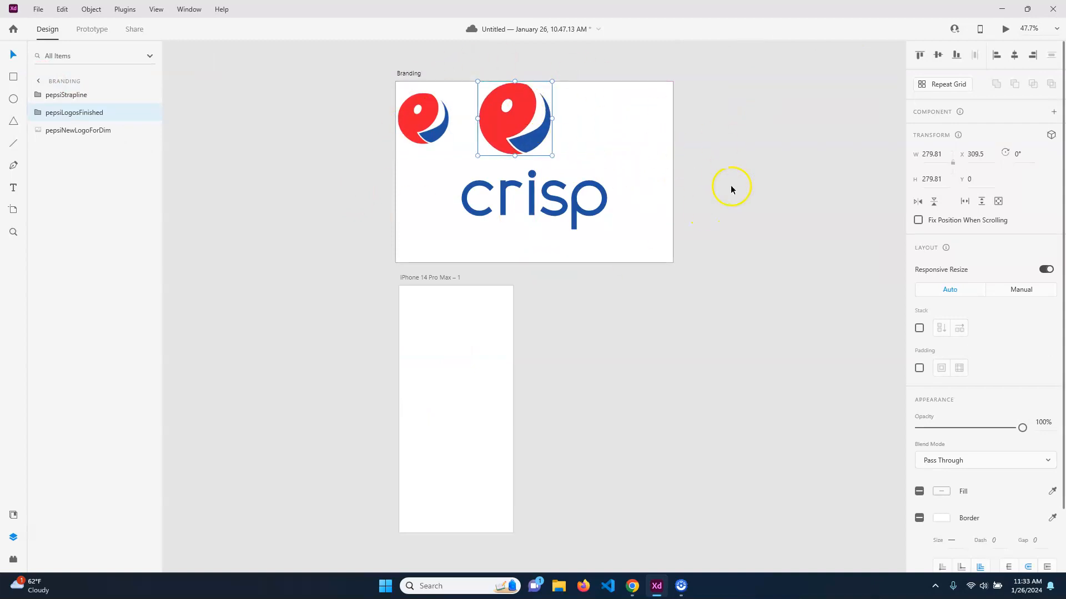
{"action": "left_click", "coordinate": [335, 210]}
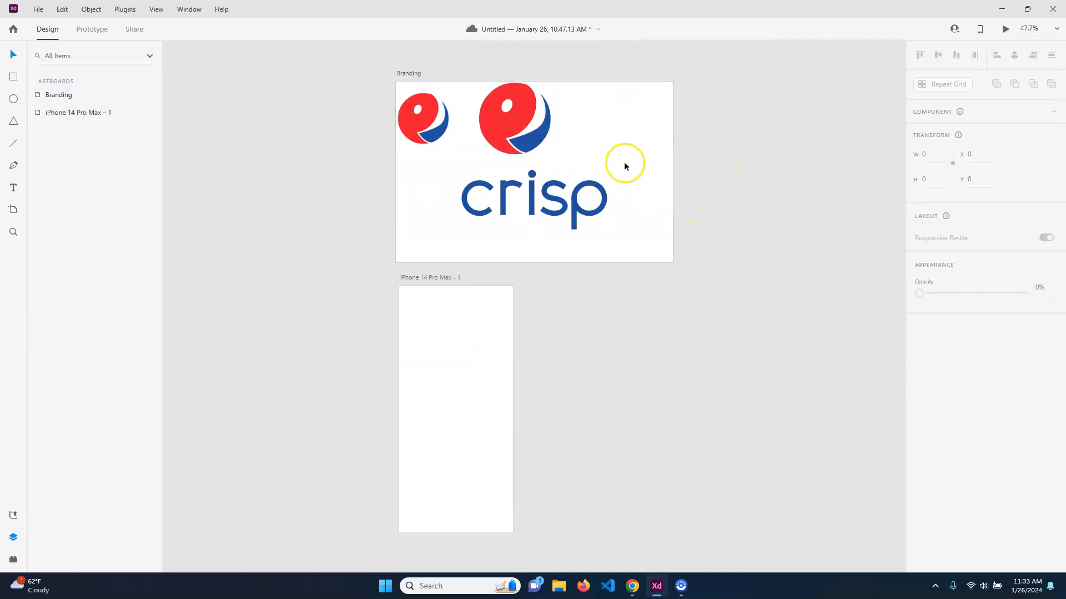
Shrink the pepsiNewLogoForDim image further and move it to the Branding artboard's upper-right corner
{"action": "left_click", "coordinate": [444, 133]}
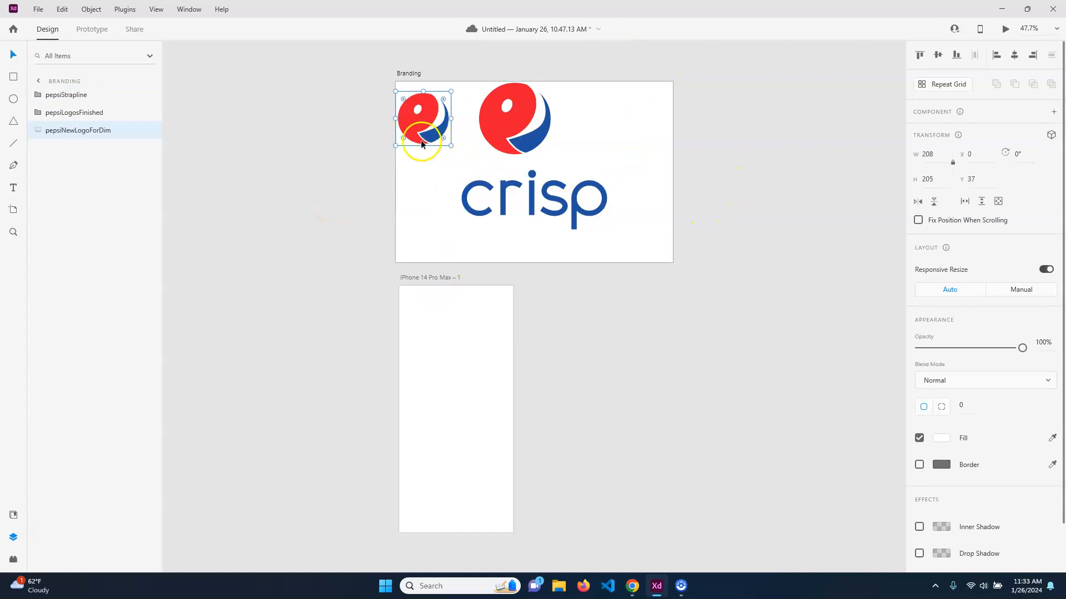
{"action": "left_click_drag", "start_coordinate": [443, 137], "coordinate": [436, 127]}
{"action": "left_click_drag", "start_coordinate": [424, 137], "coordinate": [647, 101]}
Move the pepsiLogosFinished logo to the Branding artboard's upper-left corner and scale it down
{"action": "left_click", "coordinate": [541, 142]}
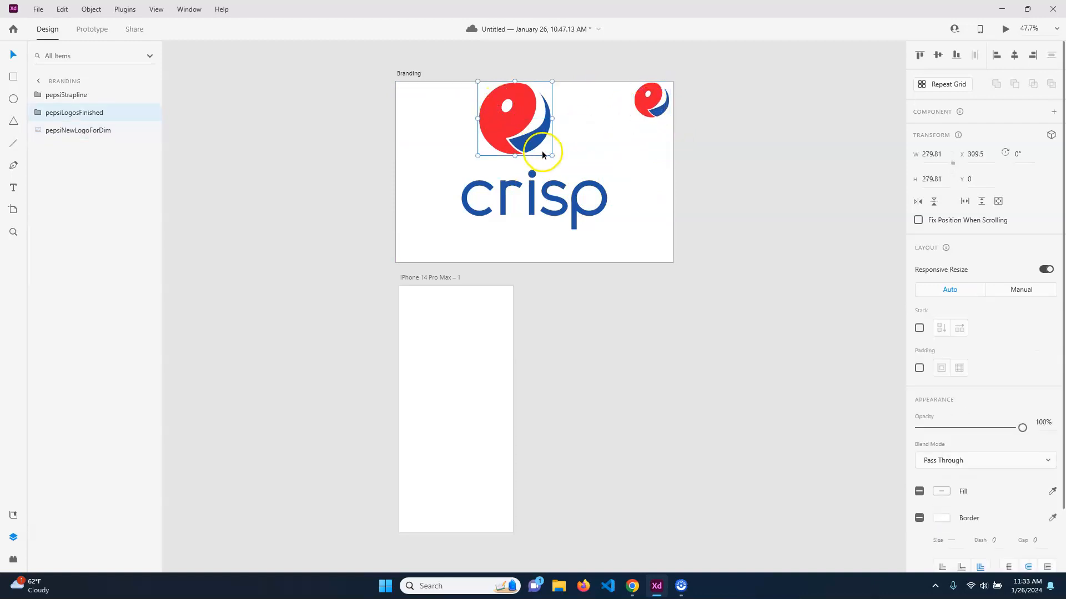
{"action": "mouse_move", "coordinate": [551, 156]}
{"action": "left_mouse_down"}
{"action": "mouse_move", "coordinate": [526, 138]}
{"action": "mouse_move", "coordinate": [620, 200]}
{"action": "mouse_move", "coordinate": [526, 105]}
{"action": "mouse_move", "coordinate": [588, 172]}
{"action": "mouse_move", "coordinate": [521, 142]}
{"action": "mouse_move", "coordinate": [583, 171]}
{"action": "mouse_move", "coordinate": [533, 121]}
{"action": "mouse_move", "coordinate": [574, 165]}
{"action": "mouse_move", "coordinate": [538, 138]}
{"action": "mouse_move", "coordinate": [533, 226]}
{"action": "mouse_move", "coordinate": [566, 147]}
{"action": "mouse_move", "coordinate": [461, 167]}
{"action": "mouse_move", "coordinate": [571, 226]}
{"action": "mouse_move", "coordinate": [542, 126]}
{"action": "mouse_move", "coordinate": [551, 153]}
{"action": "left_mouse_up"}
{"action": "left_click", "coordinate": [647, 106]}
{"action": "left_click_drag", "start_coordinate": [636, 120], "coordinate": [552, 162]}
{"action": "left_click", "coordinate": [540, 155]}
{"action": "left_click_drag", "start_coordinate": [519, 121], "coordinate": [436, 121]}
{"action": "left_click_drag", "start_coordinate": [470, 156], "coordinate": [441, 127]}
Scale the crisp strapline down to about 286 × 112 and place it directly beneath the upper-left logo
{"action": "left_click", "coordinate": [532, 206]}
{"action": "left_click_drag", "start_coordinate": [531, 207], "coordinate": [466, 172]}
{"action": "left_click_drag", "start_coordinate": [538, 123], "coordinate": [472, 152]}
{"action": "key", "text": "ctrl+z"}
{"action": "left_click_drag", "start_coordinate": [464, 177], "coordinate": [458, 156]}
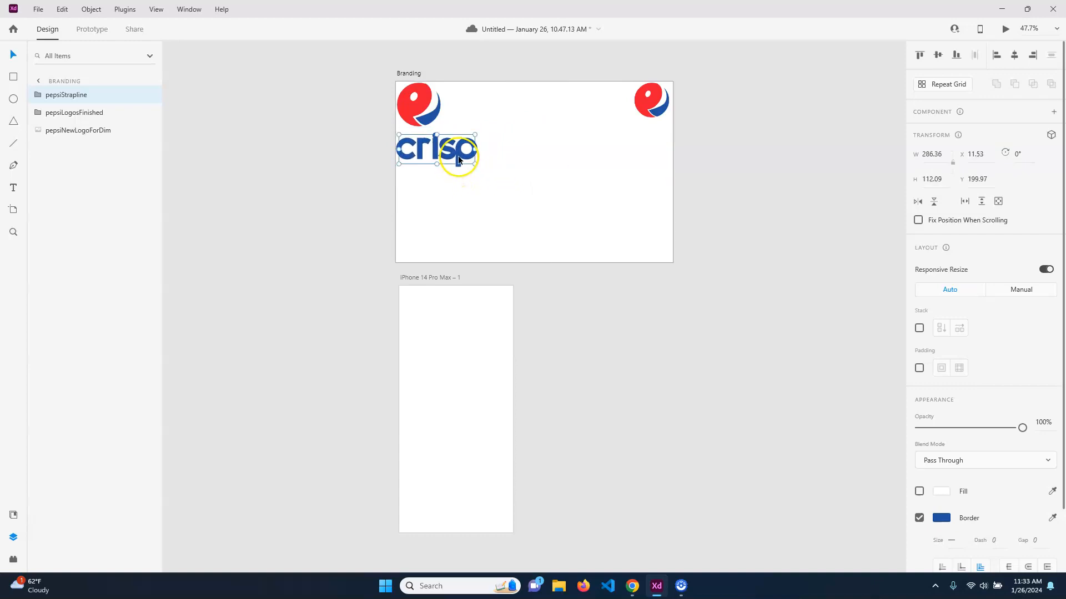
Draw a square about 95 × 95 on the Branding artboard, to the right of the upper-left logo
{"action": "left_click", "coordinate": [514, 238]}
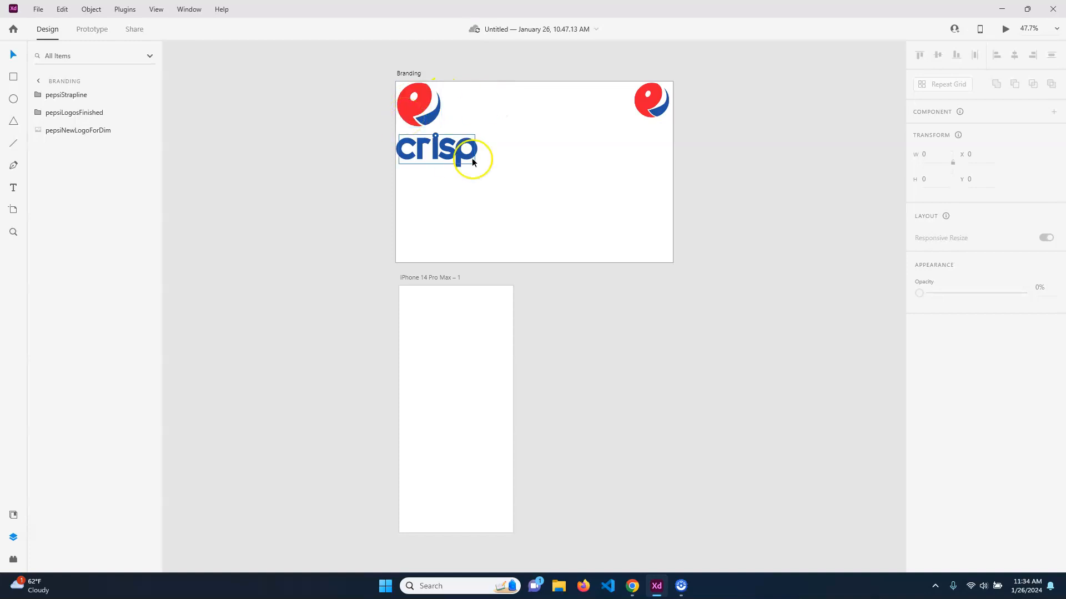
{"action": "left_click", "coordinate": [13, 77]}
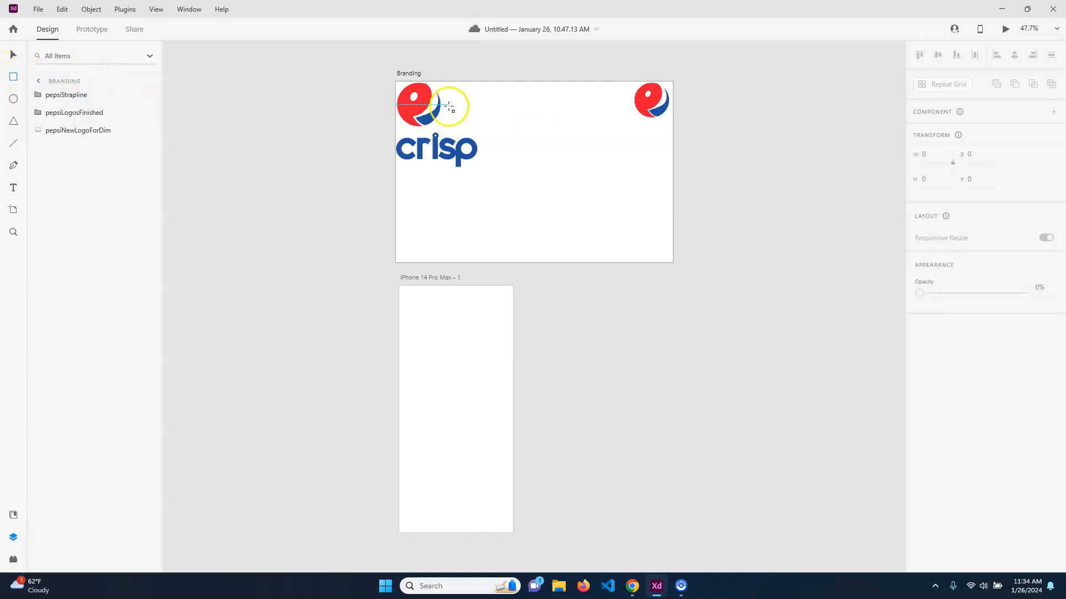
{"action": "scroll", "coordinate": [460, 147], "scroll_direction": "up", "scroll_amount": 5}
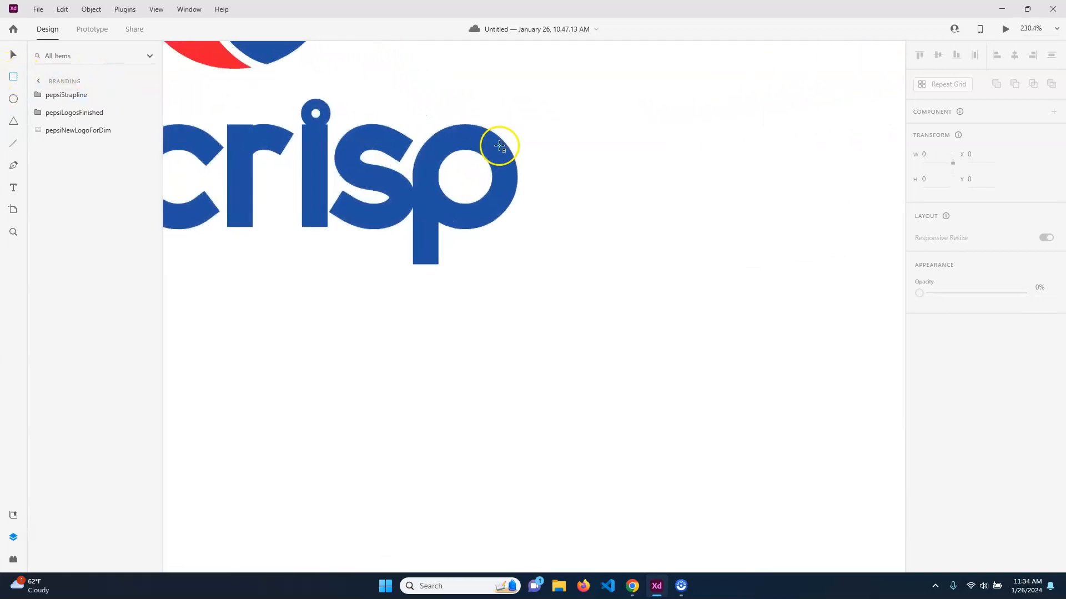
{"action": "scroll", "coordinate": [500, 146], "scroll_direction": "down", "scroll_amount": 3}
{"action": "scroll", "coordinate": [532, 116], "scroll_direction": "up", "scroll_amount": 3}
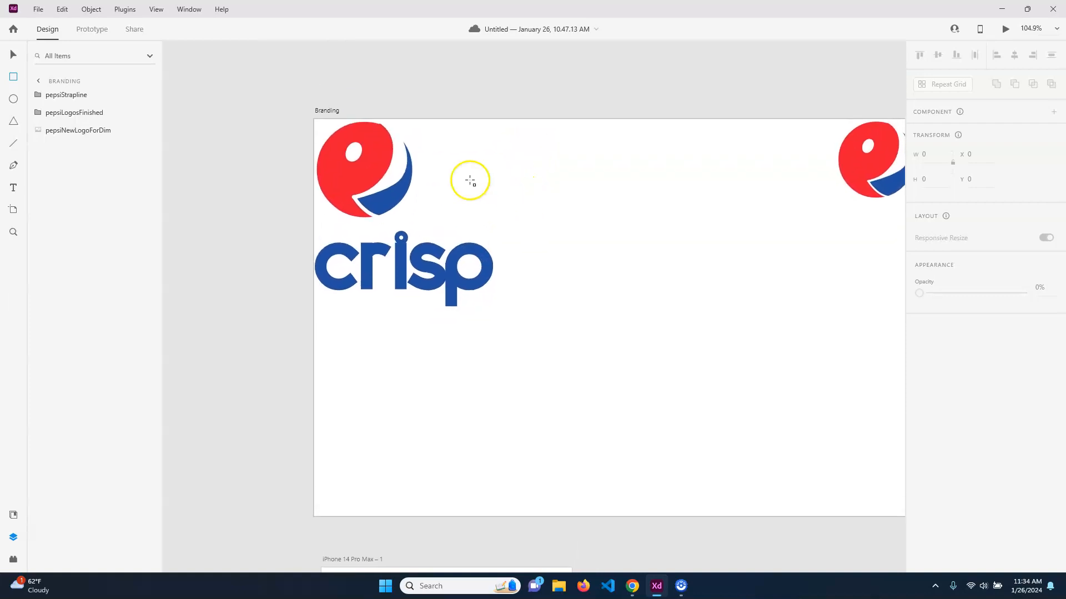
{"action": "mouse_move", "coordinate": [468, 142]}
{"action": "left_mouse_down"}
{"action": "mouse_move", "coordinate": [530, 202]}
{"action": "mouse_move", "coordinate": [513, 188]}
{"action": "mouse_move", "coordinate": [522, 207]}
{"action": "left_mouse_up"}
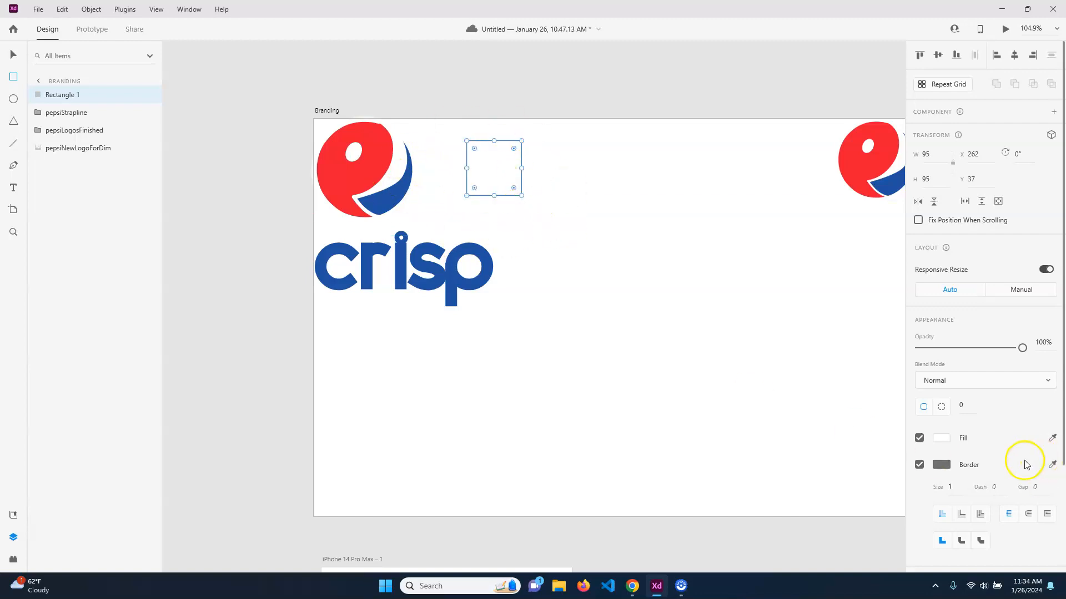
Remove the new square's border and fill it with the red sampled from the upper-left logo
{"action": "left_click", "coordinate": [919, 466]}
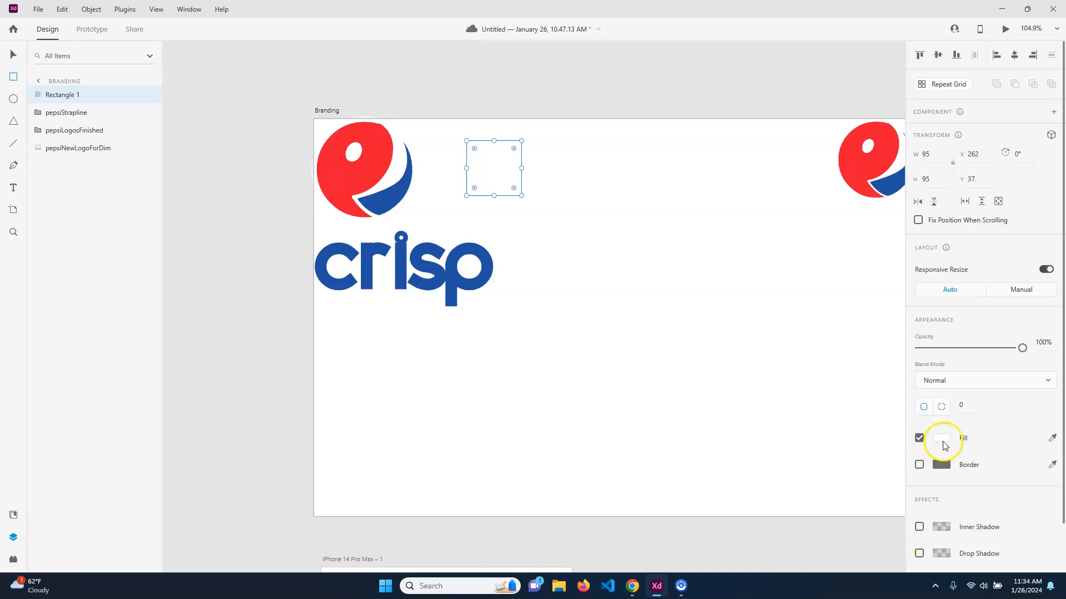
{"action": "left_click", "coordinate": [1052, 439]}
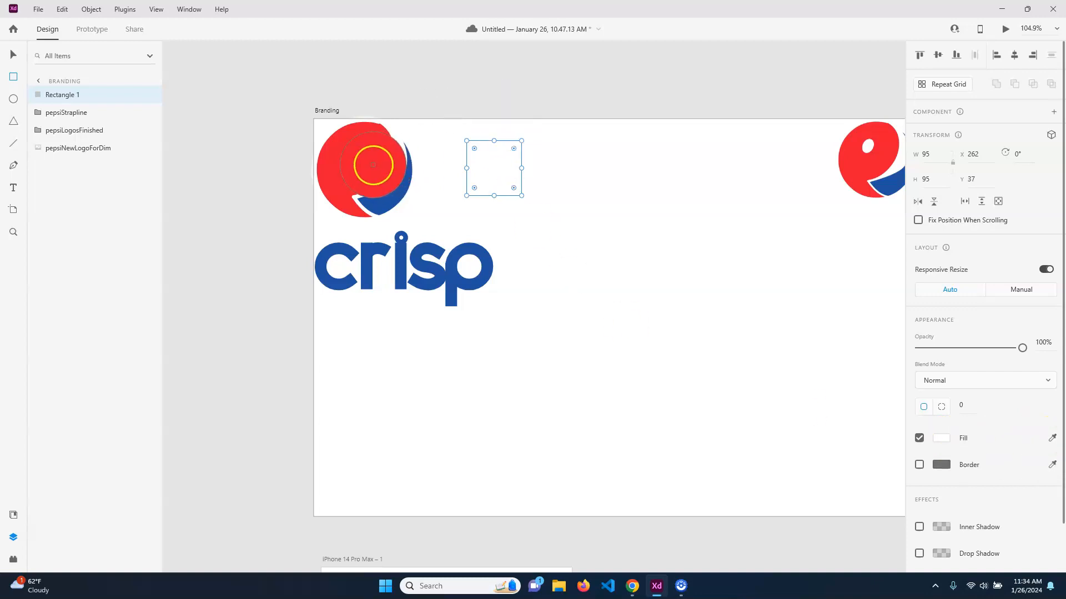
{"action": "left_click", "coordinate": [371, 166]}
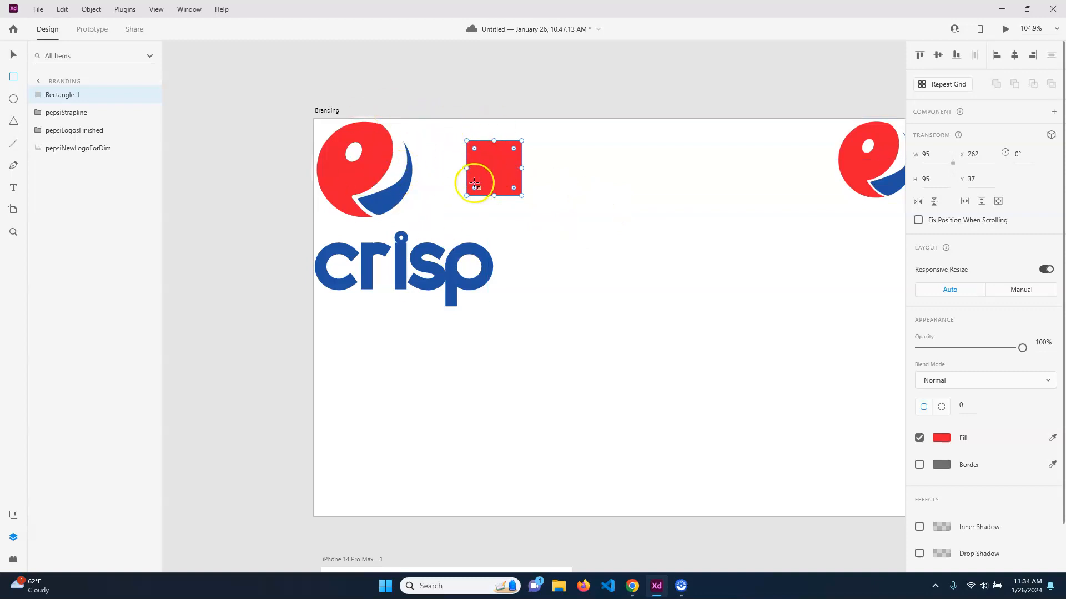
Duplicate the red square to its right with a small gap and fill the copy with the logo's dark blue
{"action": "left_click", "coordinate": [14, 54]}
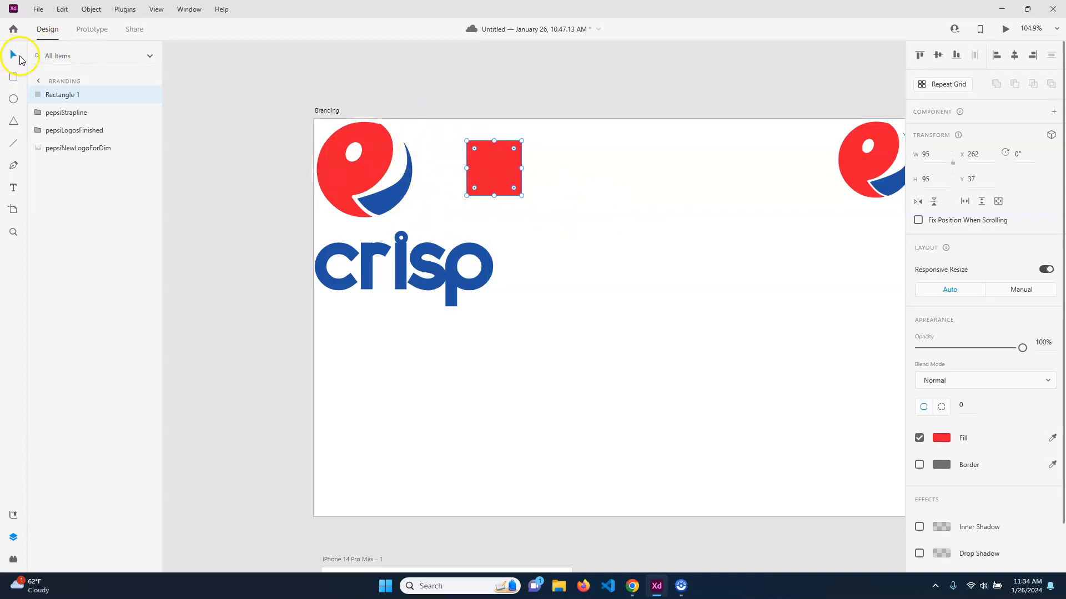
{"action": "left_click_drag", "start_coordinate": [495, 172], "coordinate": [556, 169]}
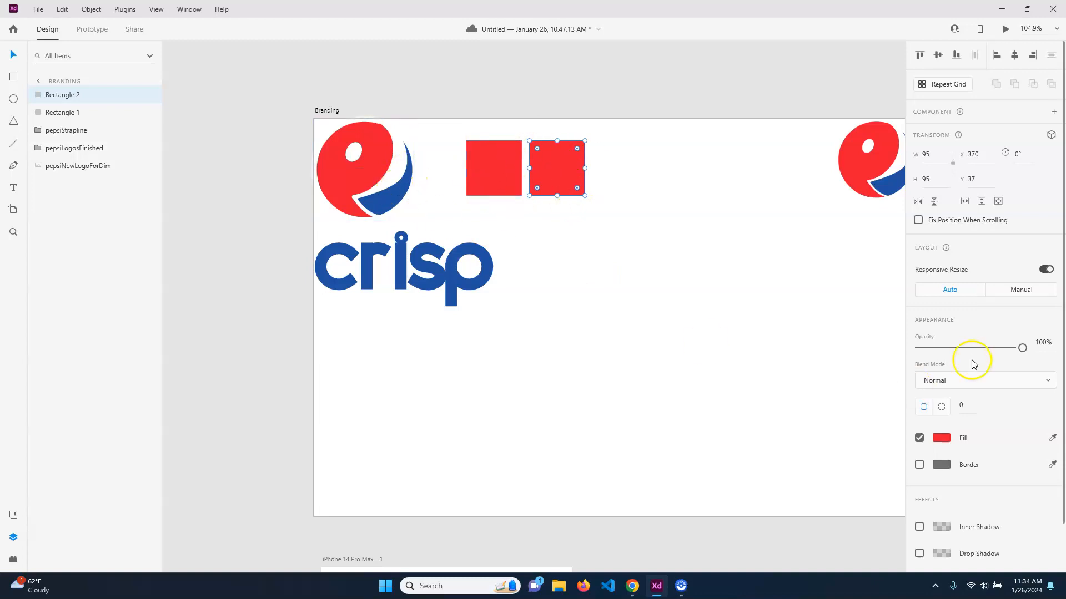
{"action": "left_click", "coordinate": [1051, 438]}
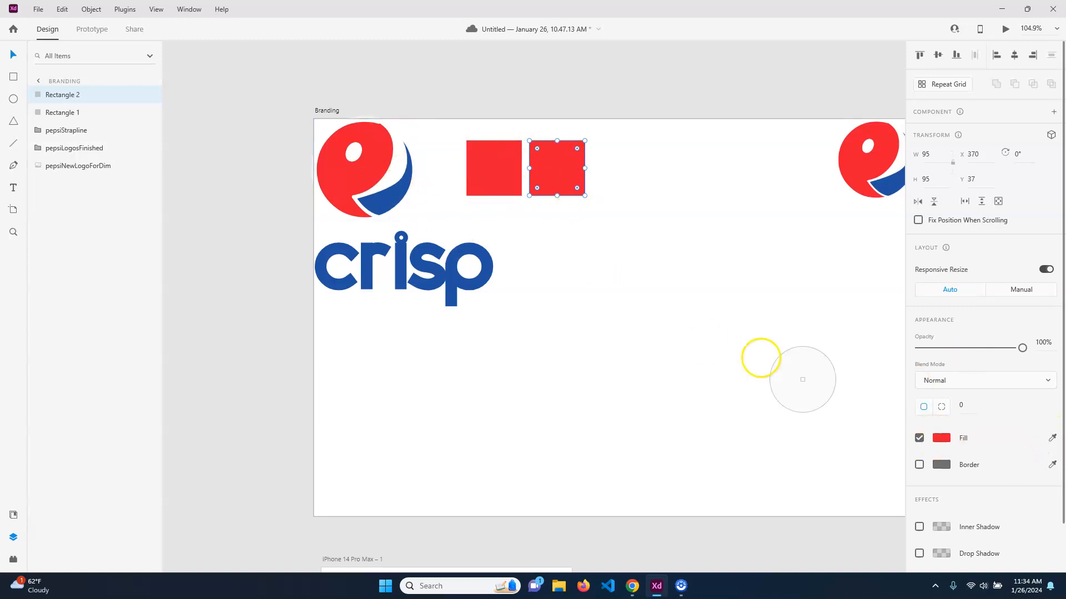
{"action": "left_click", "coordinate": [408, 178]}
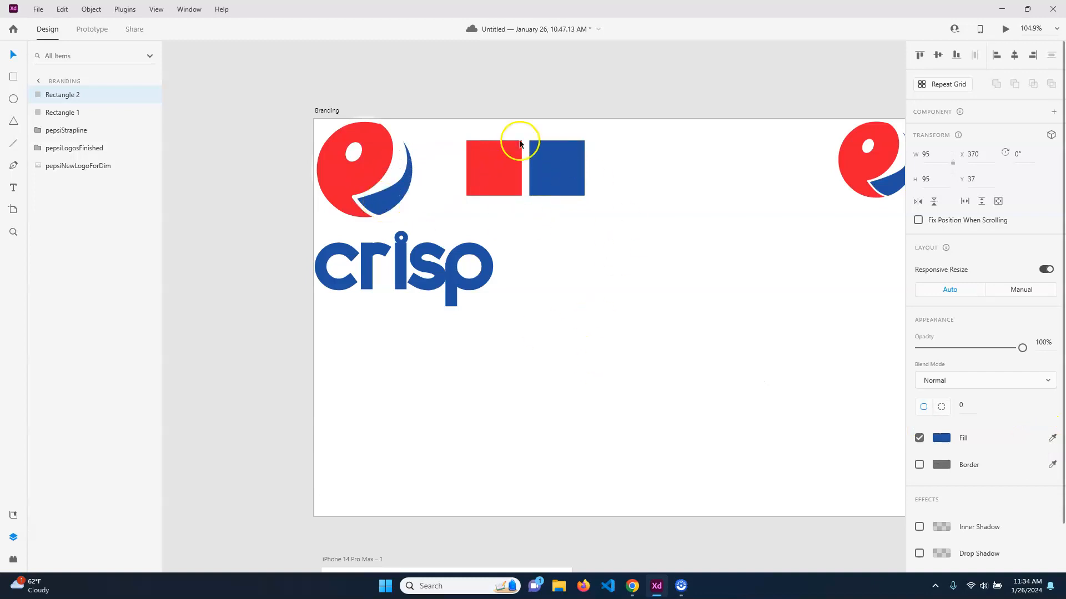
Duplicate the blue square to its right and fill the copy with the white sampled from the logo
{"action": "left_click_drag", "start_coordinate": [560, 185], "coordinate": [610, 172]}
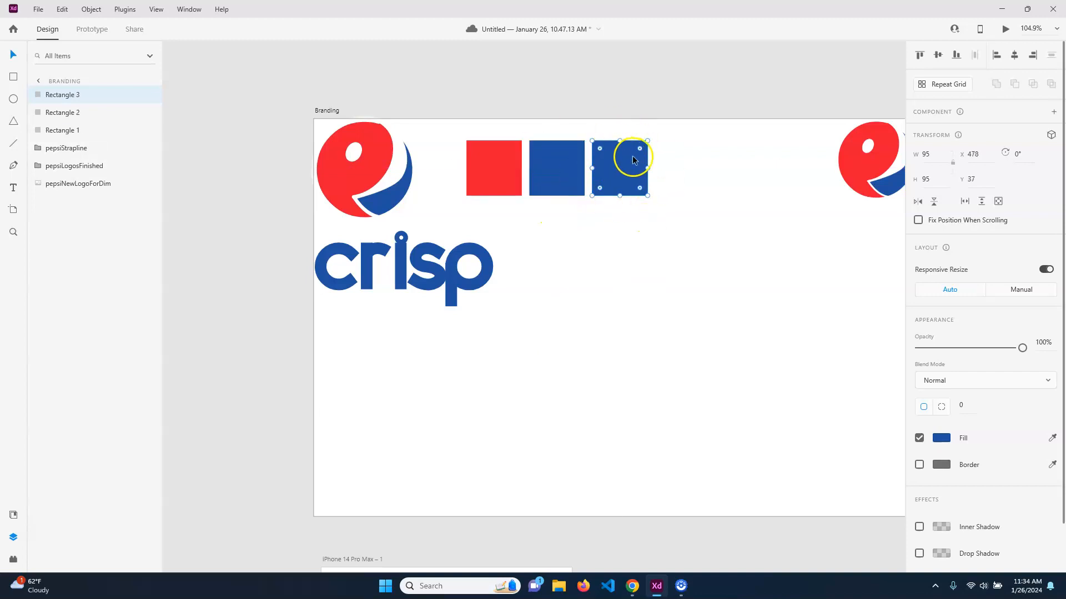
{"action": "left_click", "coordinate": [1052, 438]}
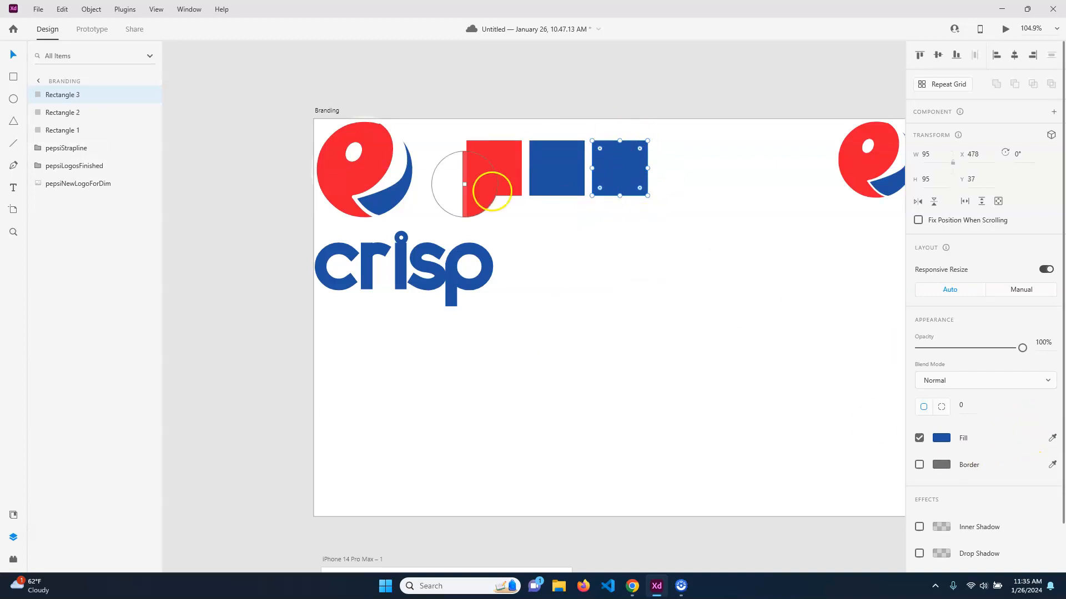
{"action": "left_click", "coordinate": [394, 174]}
{"action": "left_click", "coordinate": [620, 180]}
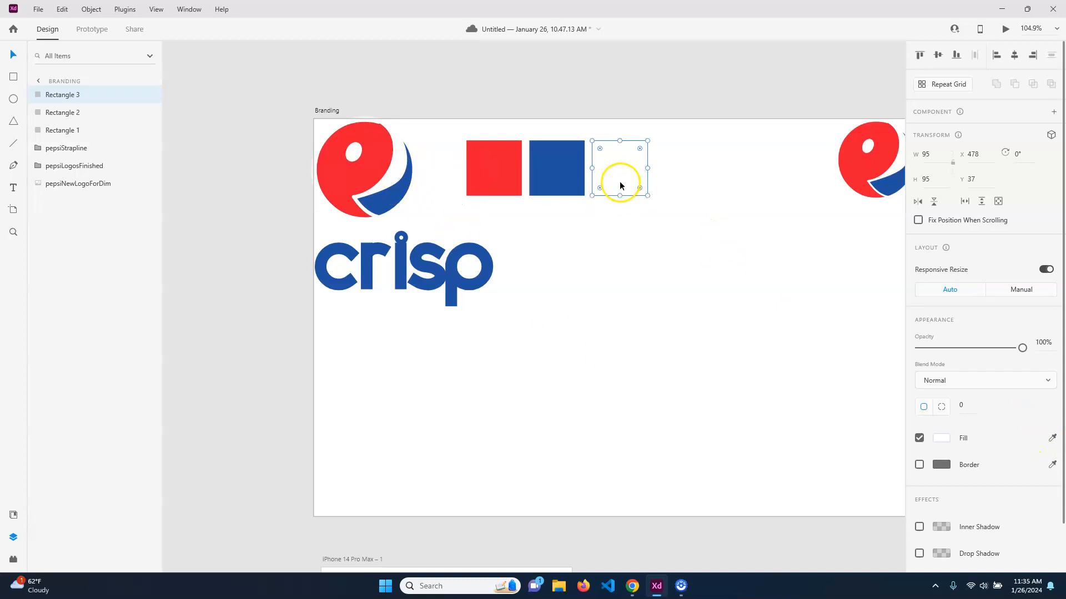
Give the white square a visible border with a size of 2
{"action": "left_click", "coordinate": [919, 465]}
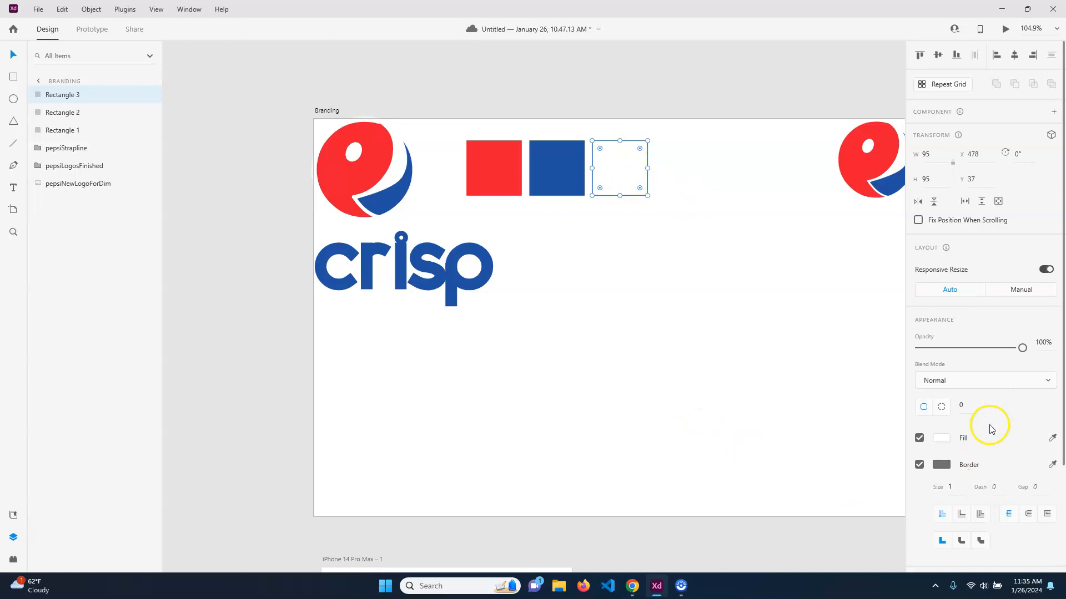
{"action": "scroll", "coordinate": [990, 471], "scroll_direction": "down", "scroll_amount": 3}
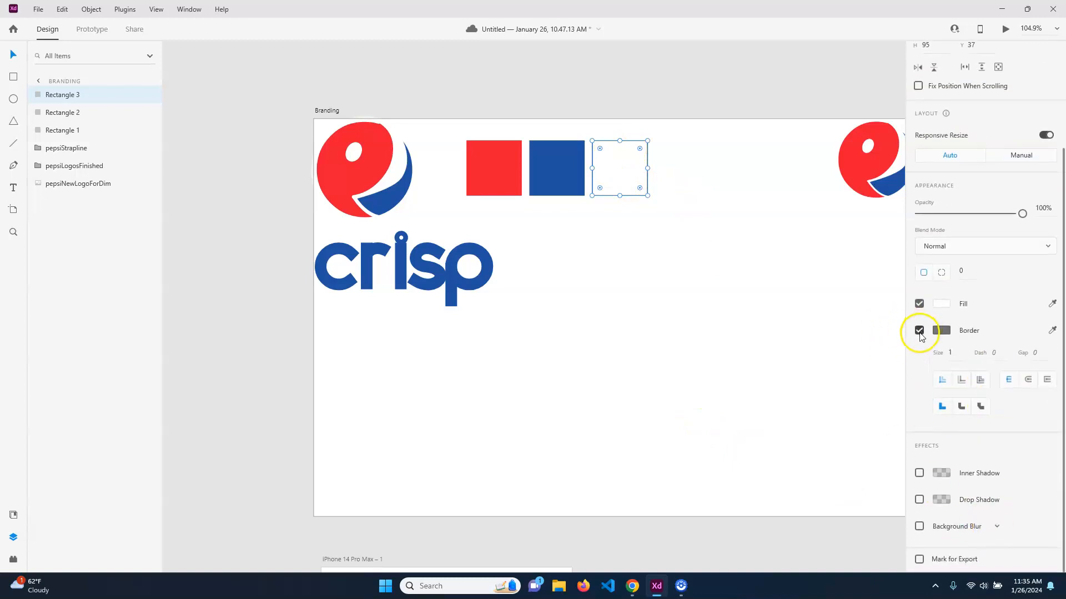
{"action": "left_click", "coordinate": [956, 352]}
{"action": "key", "text": "Return"}
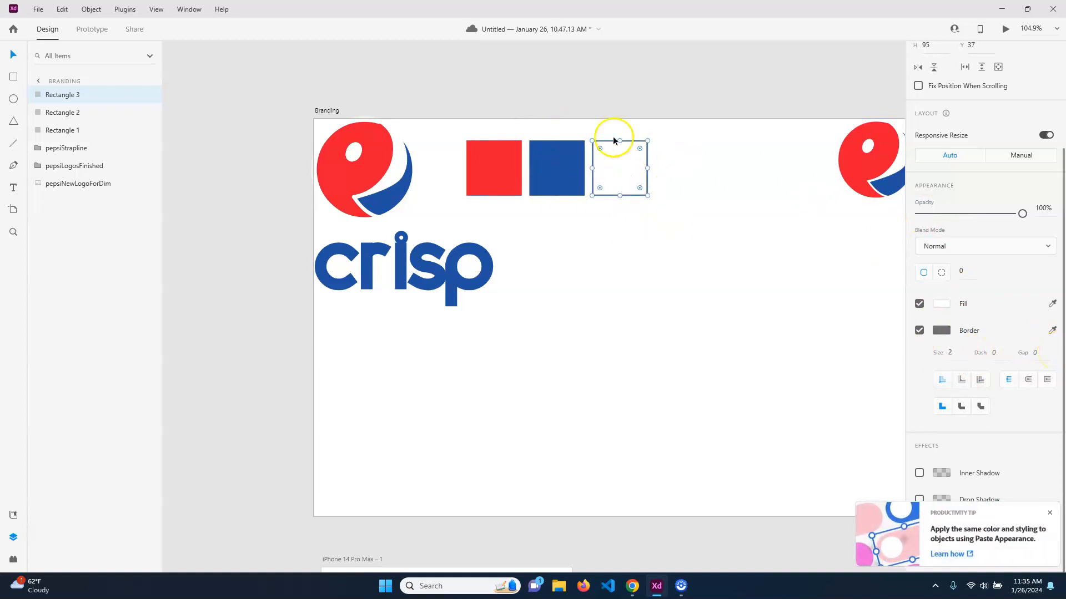
{"action": "left_click", "coordinate": [599, 95]}
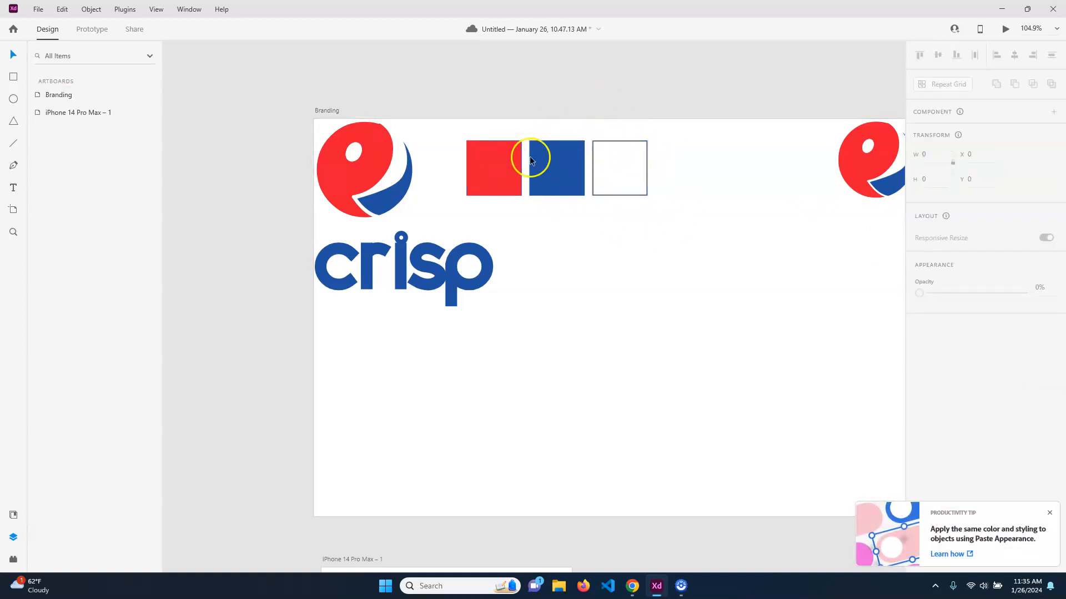
Duplicate the dark blue square to the right of the white one and fill the copy with lighter blue #6891D6
{"action": "left_click", "coordinate": [630, 172]}
{"action": "left_click", "coordinate": [563, 186]}
{"action": "left_click_drag", "start_coordinate": [573, 181], "coordinate": [687, 174]}
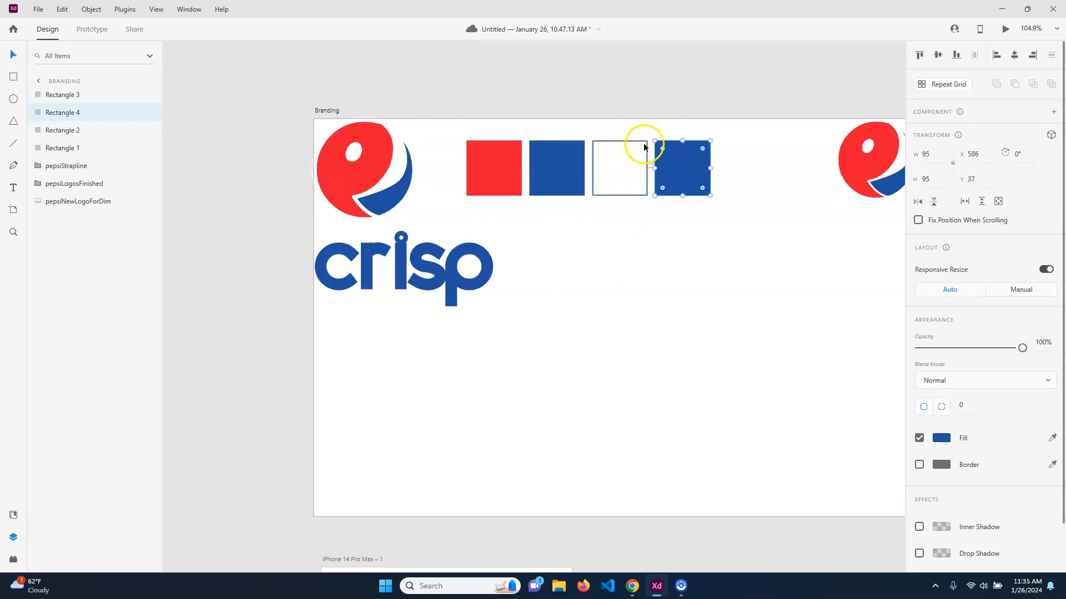
{"action": "left_click", "coordinate": [941, 437]}
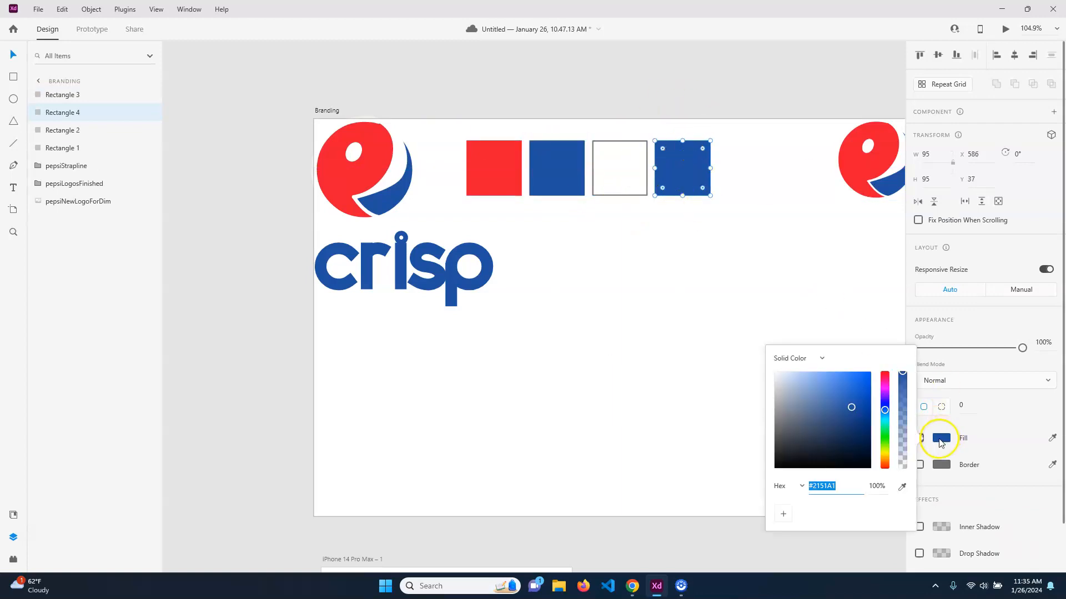
{"action": "left_click_drag", "start_coordinate": [852, 417], "coordinate": [823, 391]}
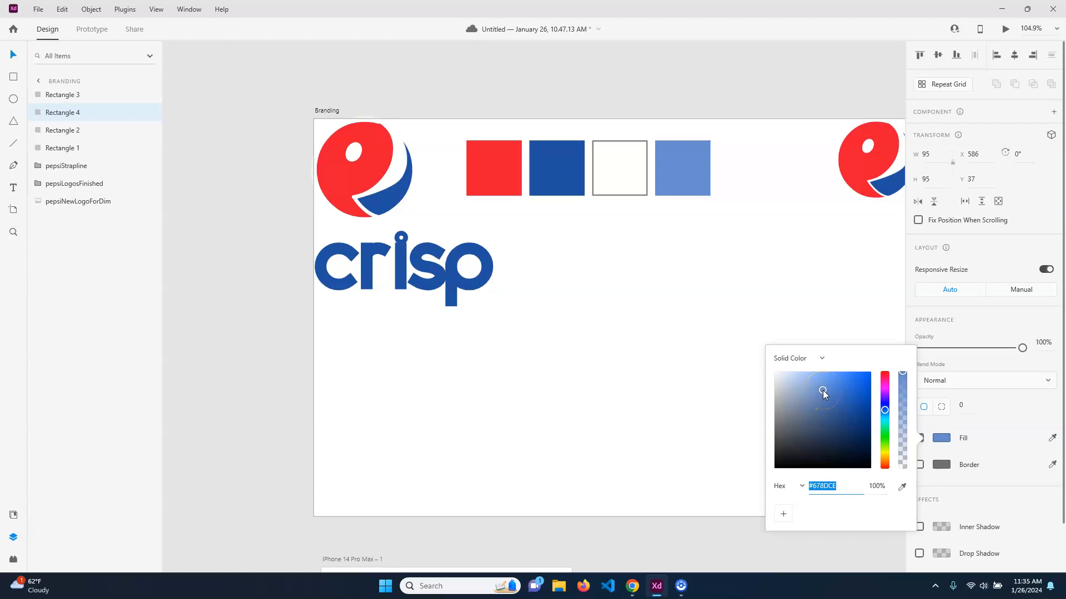
{"action": "left_click_drag", "start_coordinate": [823, 390], "coordinate": [824, 387]}
{"action": "left_click", "coordinate": [683, 176]}
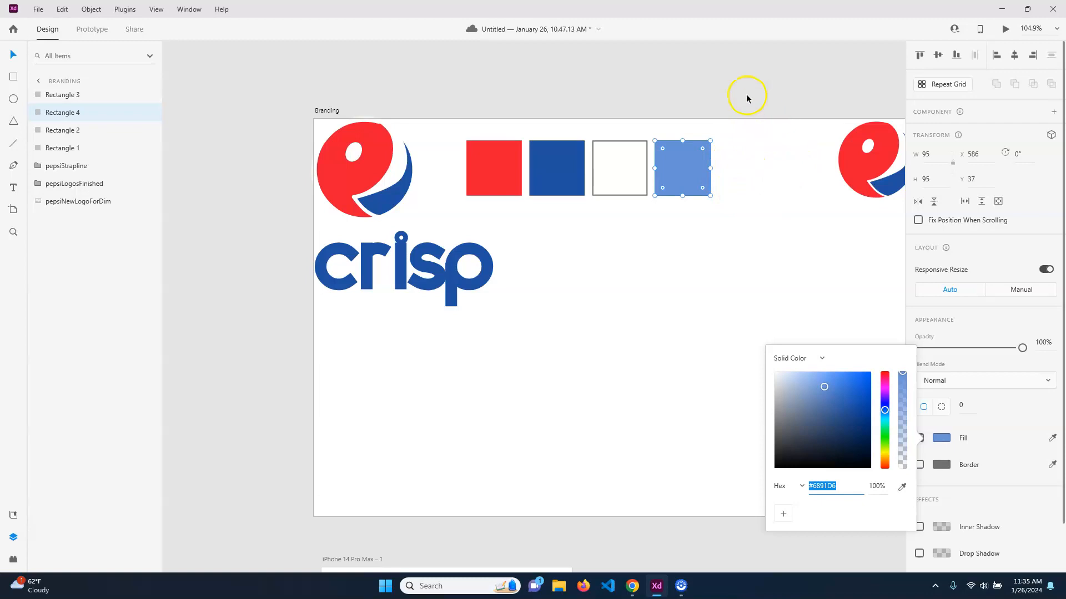
{"action": "left_click", "coordinate": [775, 154]}
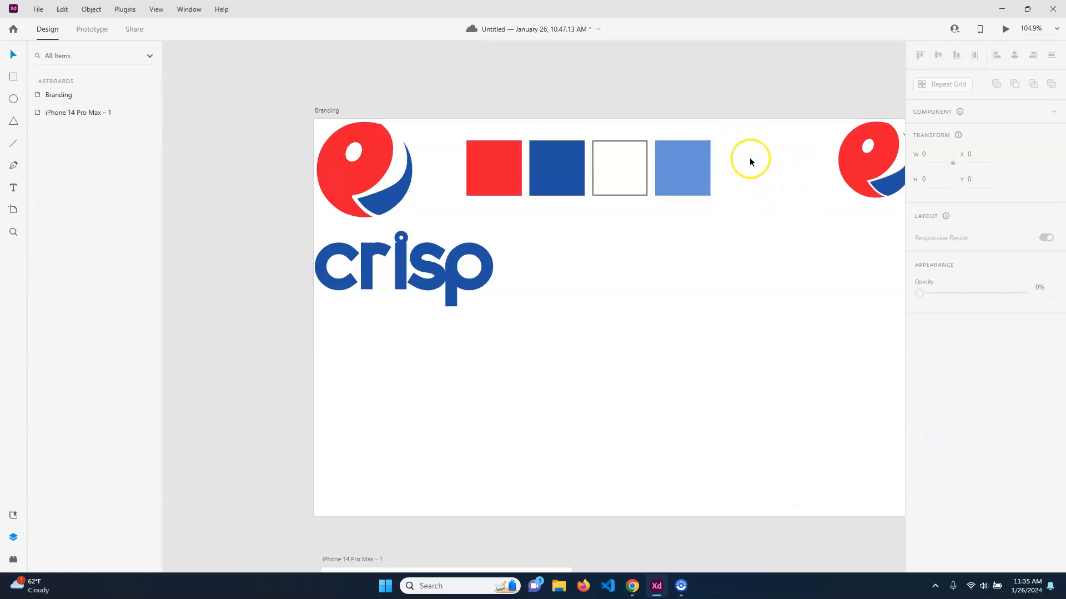
Duplicate the lighter blue square to its right at the same spacing and fill the copy with a neutral medium grey
{"action": "left_click", "coordinate": [689, 166]}
{"action": "left_click_drag", "start_coordinate": [690, 167], "coordinate": [748, 172]}
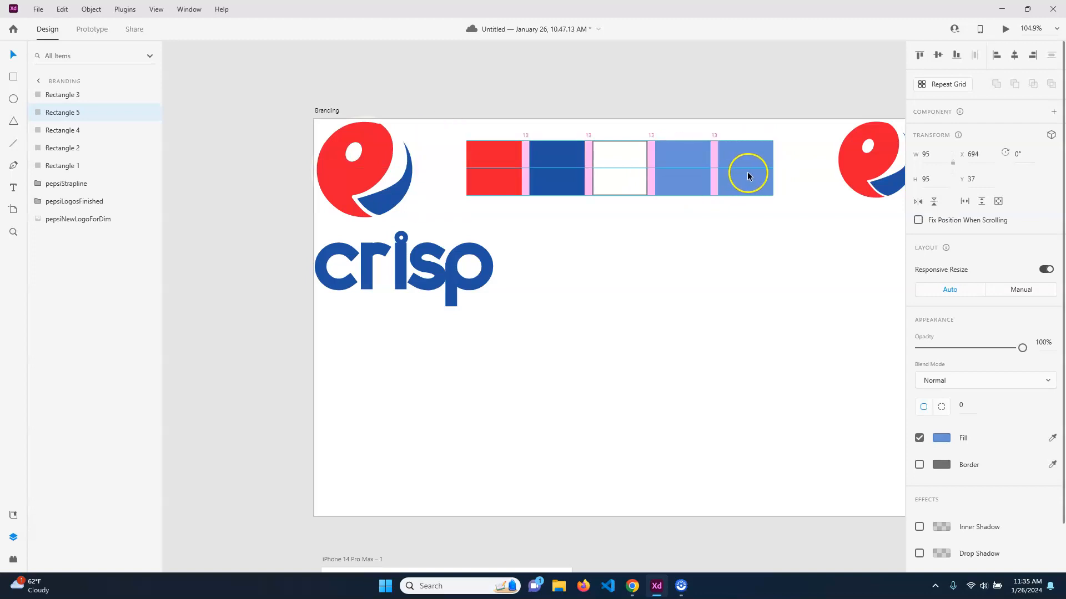
{"action": "left_click", "coordinate": [940, 438]}
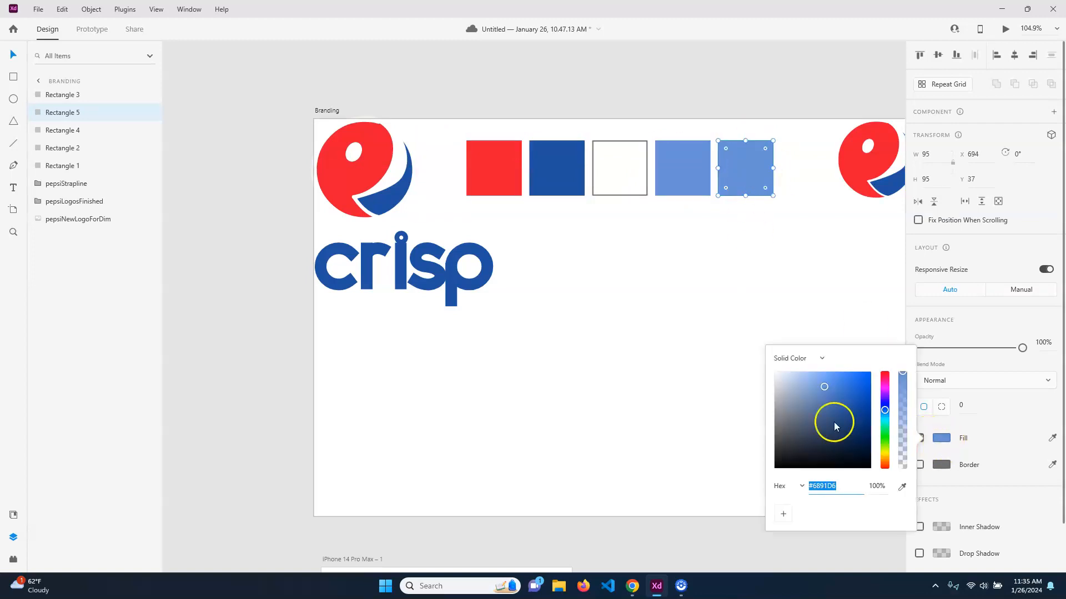
{"action": "left_click_drag", "start_coordinate": [826, 411], "coordinate": [753, 426]}
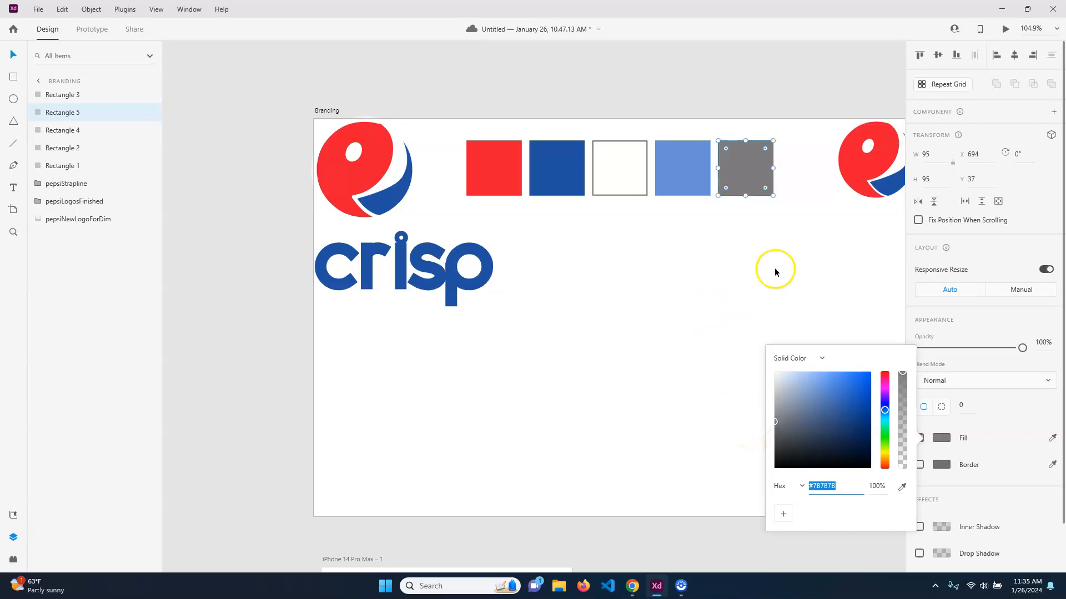
{"action": "left_click", "coordinate": [757, 297]}
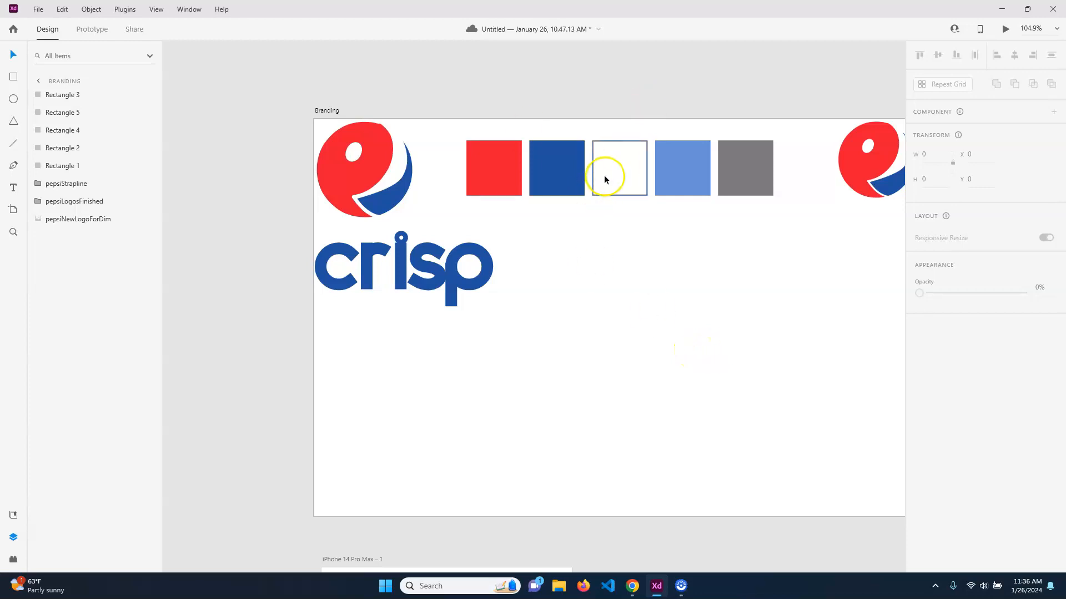
{"action": "left_click", "coordinate": [673, 95]}
{"action": "left_click", "coordinate": [701, 245]}
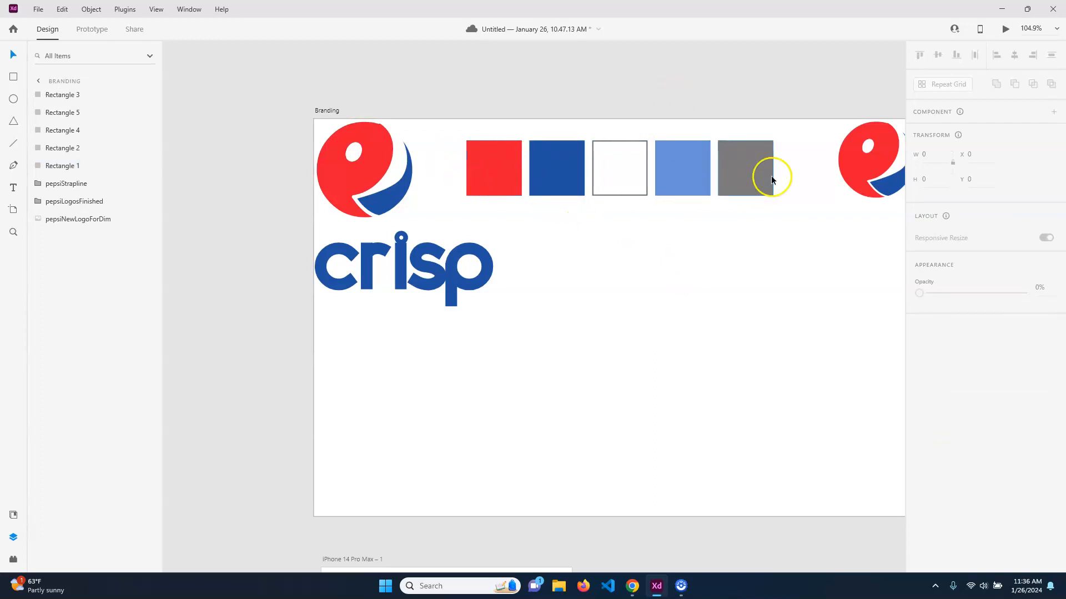
{"action": "left_click", "coordinate": [578, 210]}
Save the fill colours of the red square and the dark blue square as colour swatches
{"action": "left_click", "coordinate": [512, 174]}
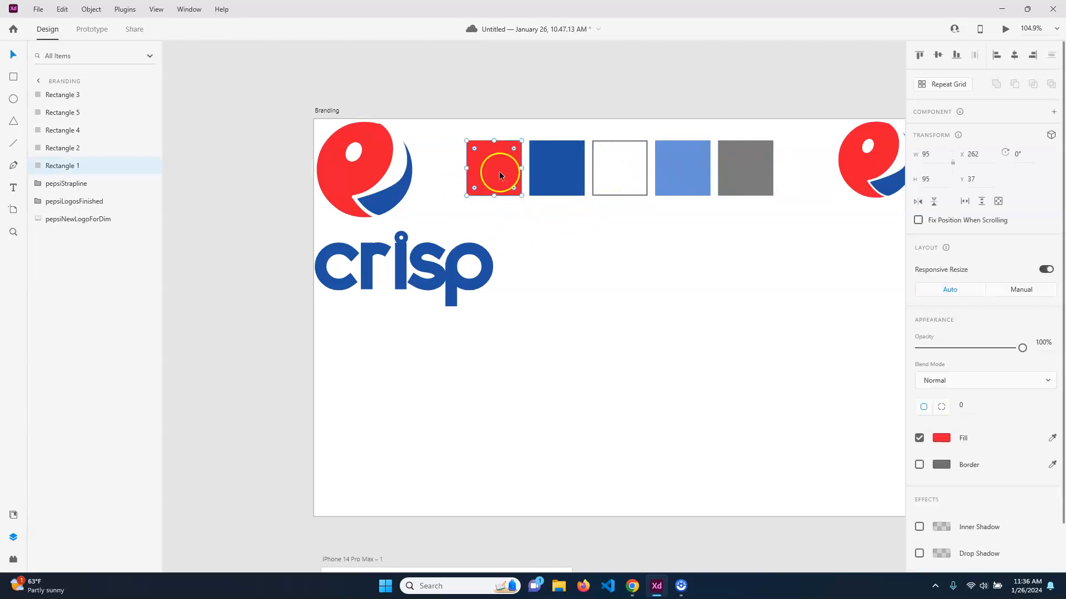
{"action": "left_click", "coordinate": [942, 438]}
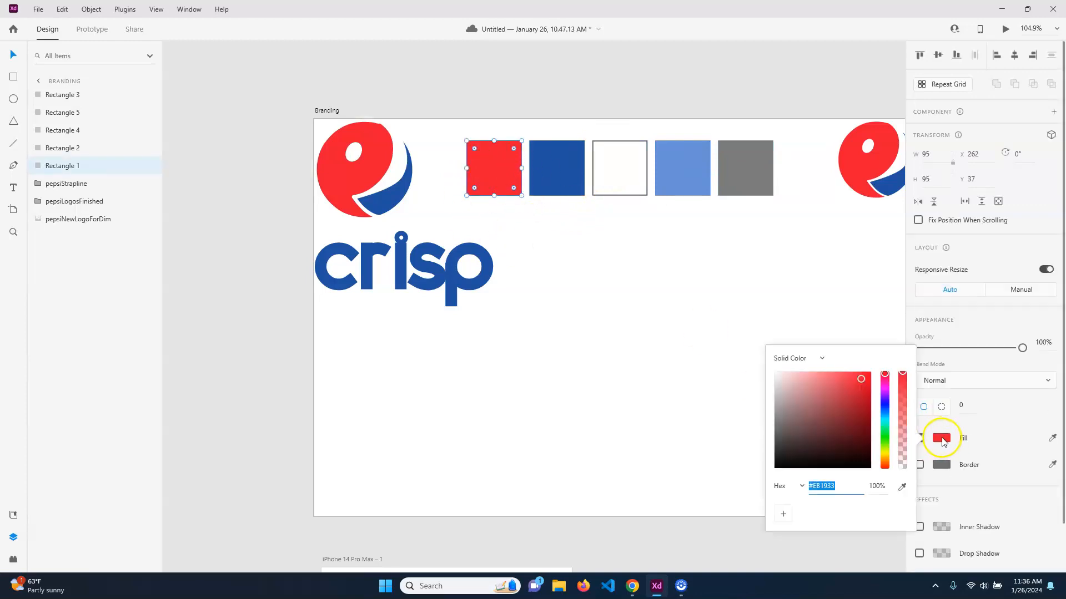
{"action": "left_click", "coordinate": [784, 514]}
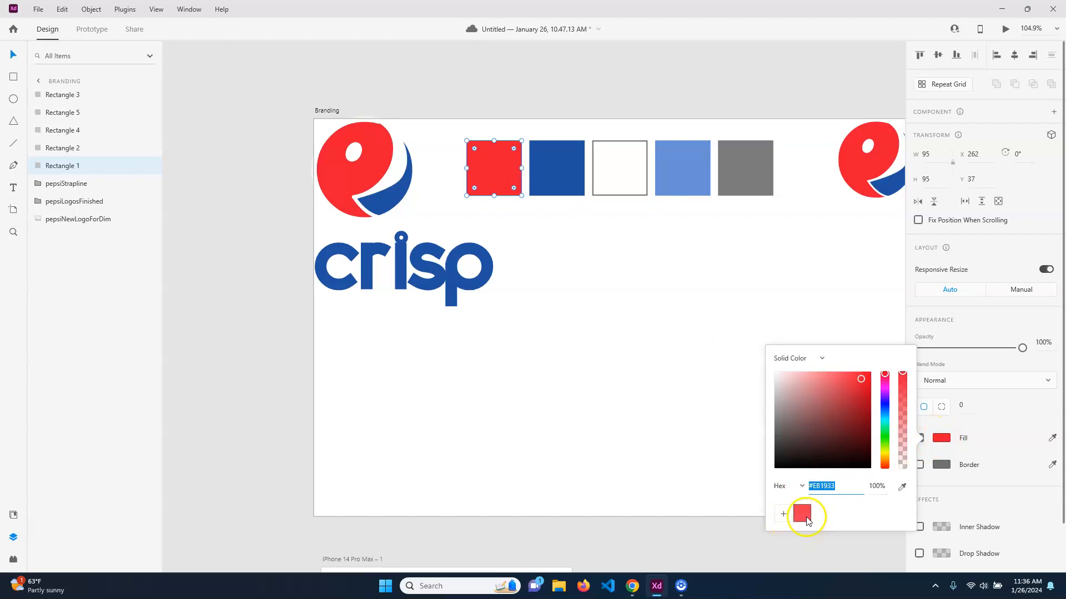
{"action": "left_click", "coordinate": [577, 149]}
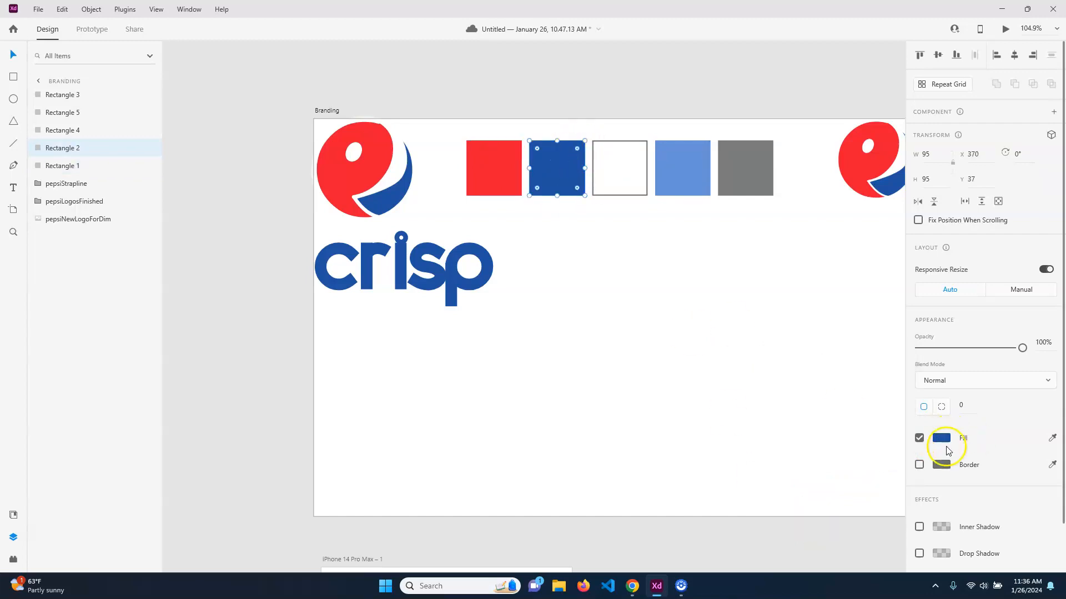
{"action": "left_click", "coordinate": [941, 438]}
{"action": "left_click", "coordinate": [788, 516]}
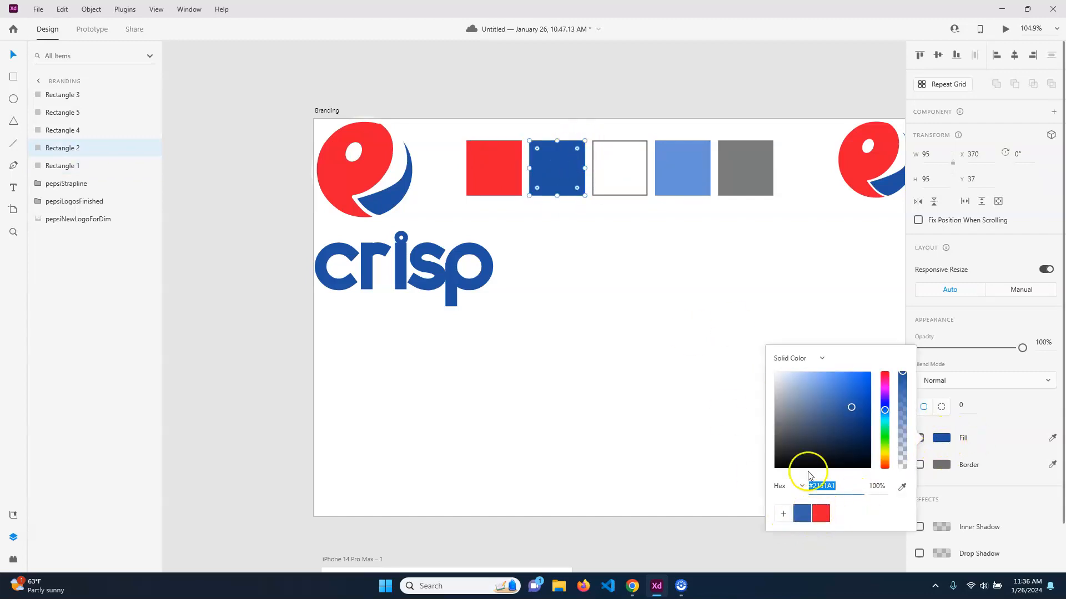
Save the fill colours of the white, lighter blue and medium grey squares as colour swatches
{"action": "left_click", "coordinate": [638, 175]}
{"action": "left_click", "coordinate": [941, 439]}
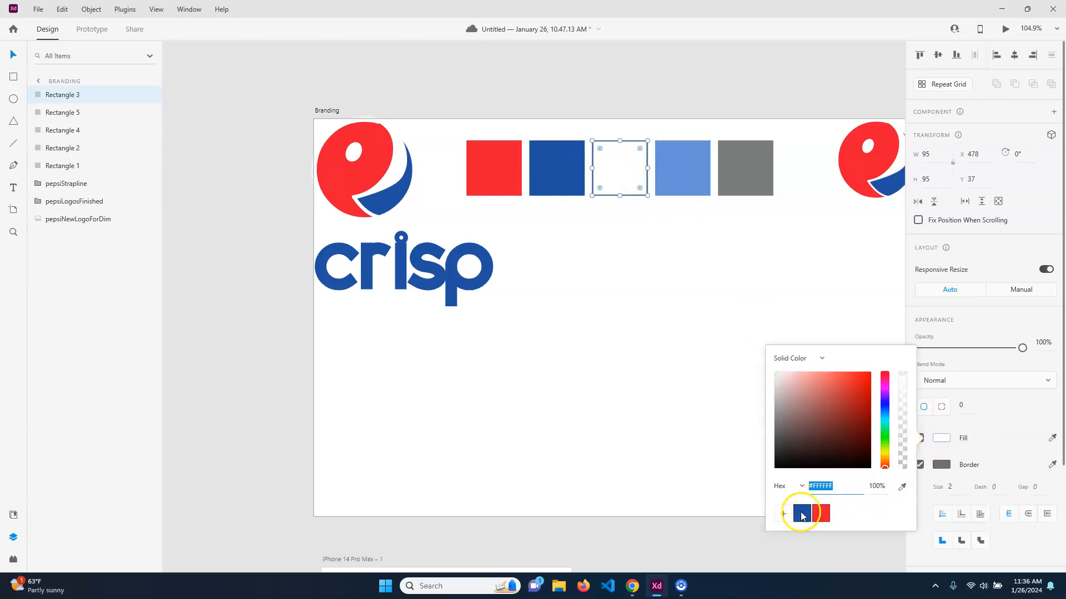
{"action": "left_click", "coordinate": [704, 158]}
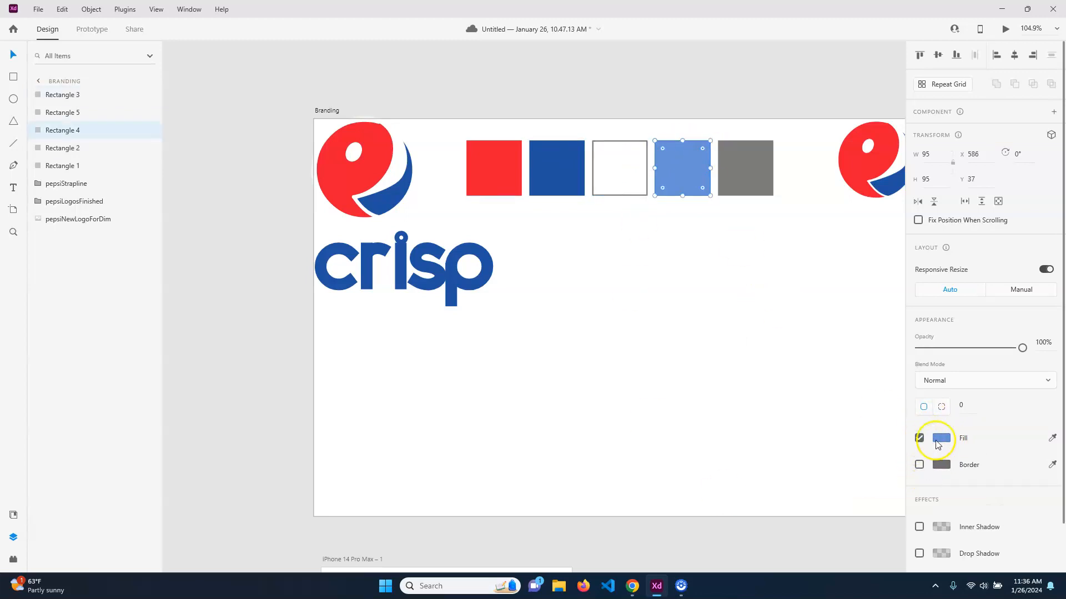
{"action": "left_click", "coordinate": [941, 438]}
{"action": "left_click", "coordinate": [783, 514]}
{"action": "left_click", "coordinate": [758, 172]}
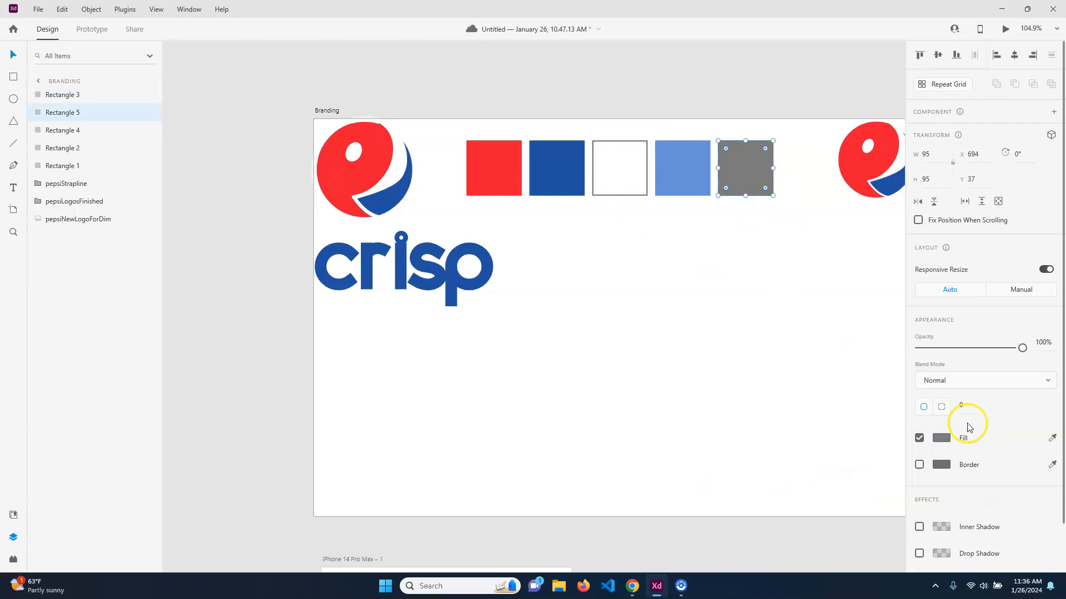
{"action": "left_click", "coordinate": [941, 438]}
{"action": "left_click", "coordinate": [783, 514]}
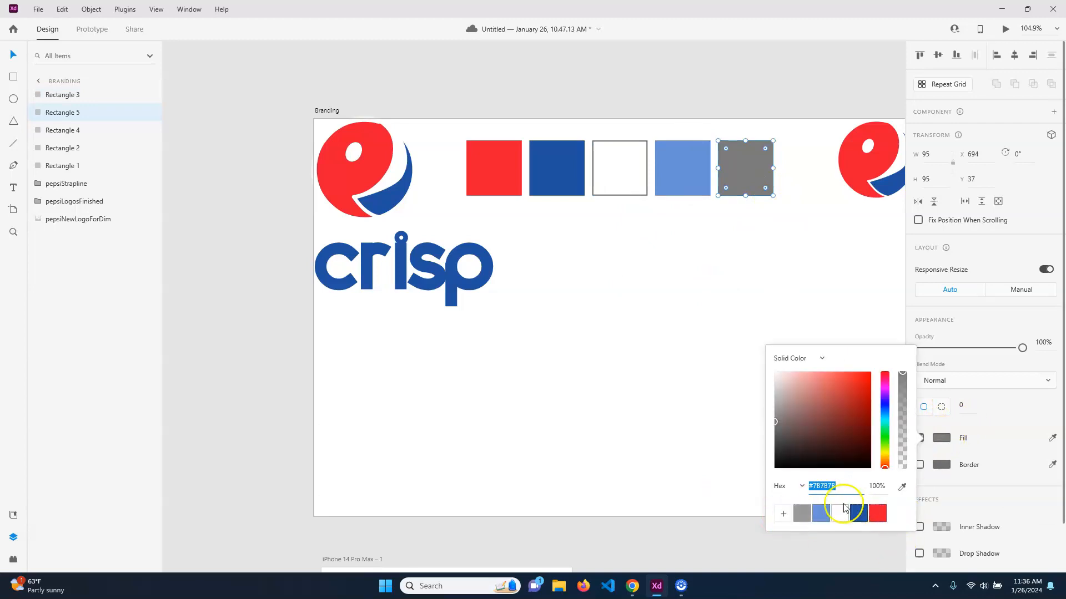
{"action": "left_click", "coordinate": [513, 355]}
Try the saved lighter blue #6891D6 on the crisp strapline's border, then set it back to the saved dark blue
{"action": "left_click", "coordinate": [472, 299]}
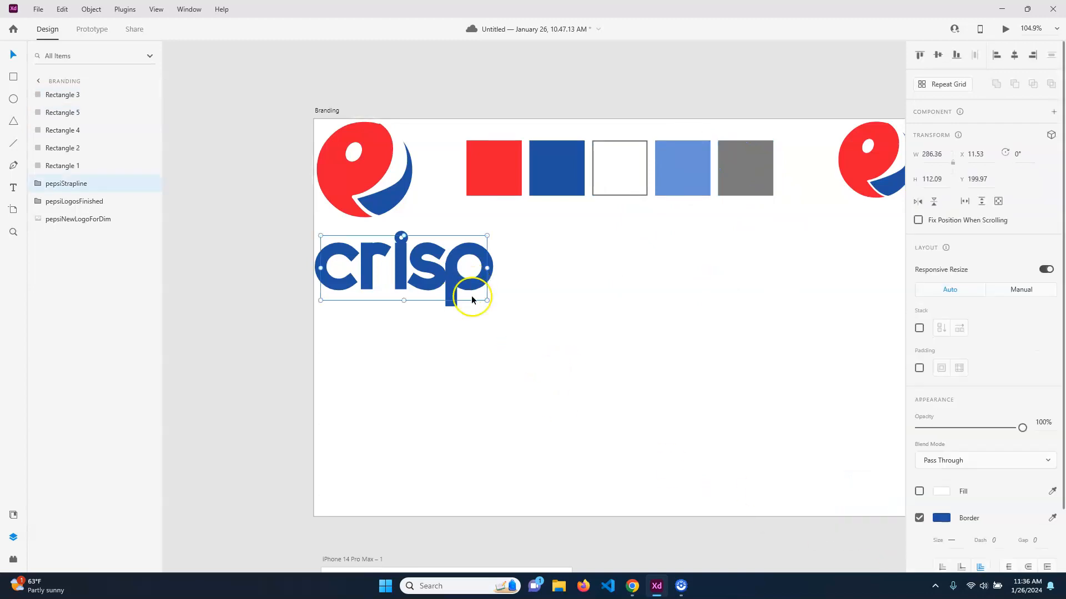
{"action": "left_click", "coordinate": [941, 517]}
{"action": "left_click", "coordinate": [818, 555]}
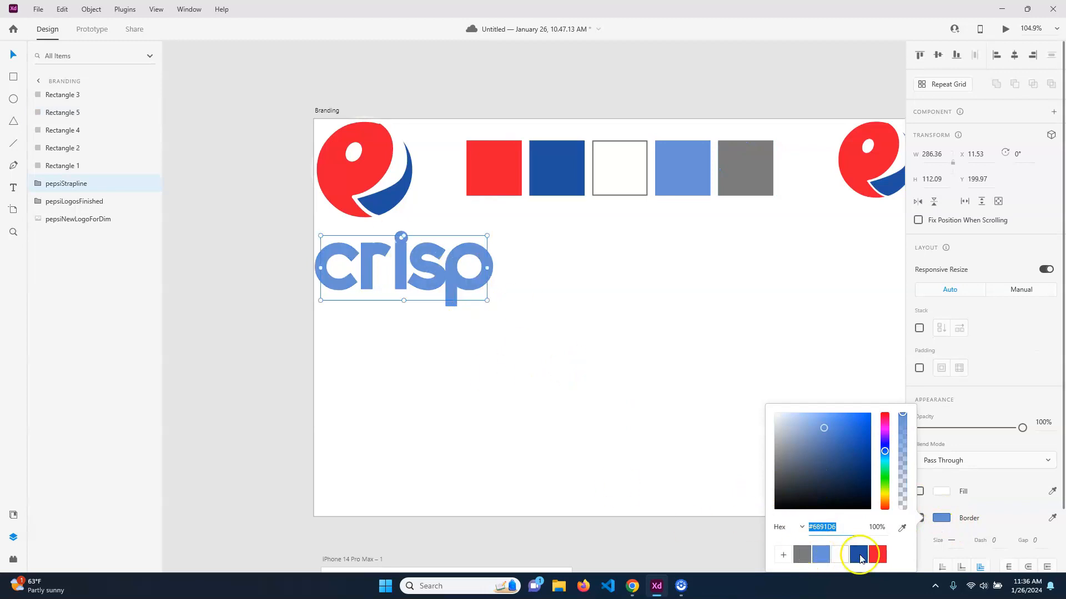
{"action": "left_click", "coordinate": [859, 558]}
{"action": "left_click", "coordinate": [553, 444]}
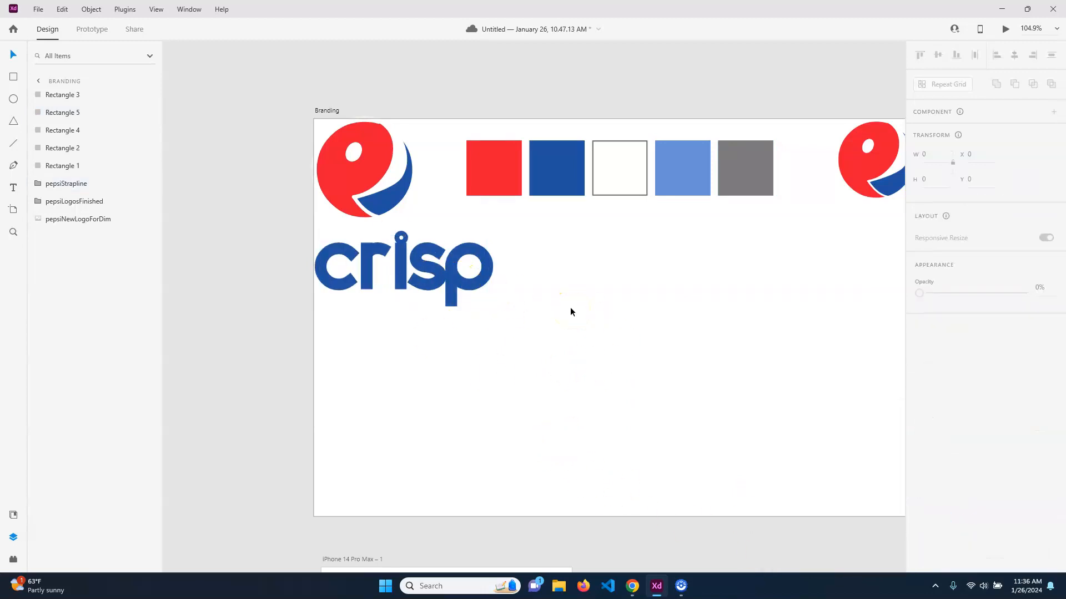
{"action": "left_click", "coordinate": [491, 166]}
{"action": "left_click", "coordinate": [555, 167]}
{"action": "left_click", "coordinate": [614, 167]}
{"action": "left_click", "coordinate": [678, 165]}
{"action": "left_click", "coordinate": [741, 166]}
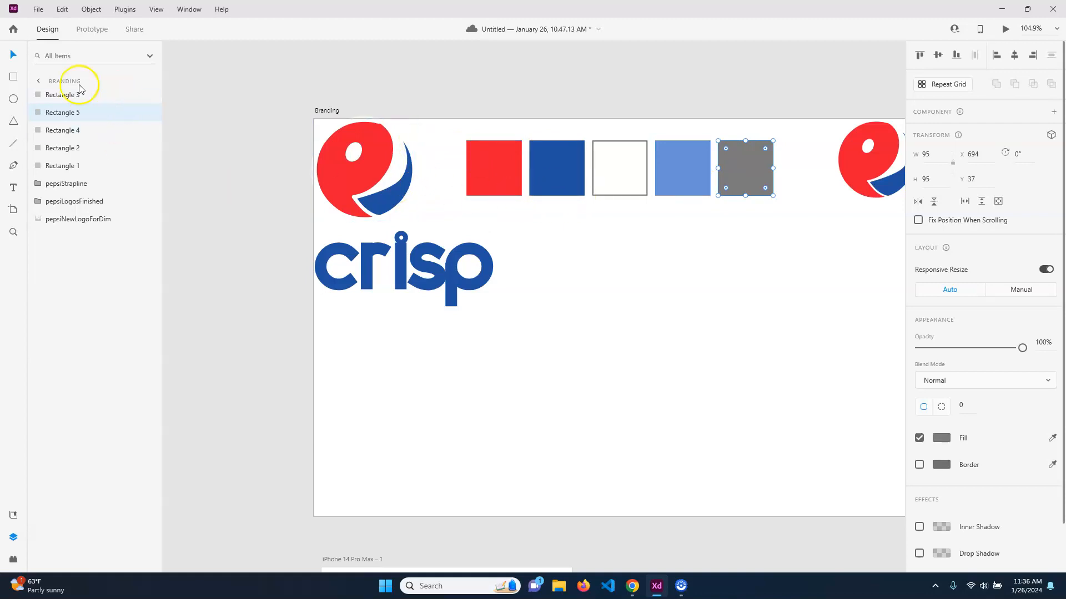
Show the document assets and add the colours of the red, dark blue and white squares to the document colours
{"action": "left_click", "coordinate": [12, 516]}
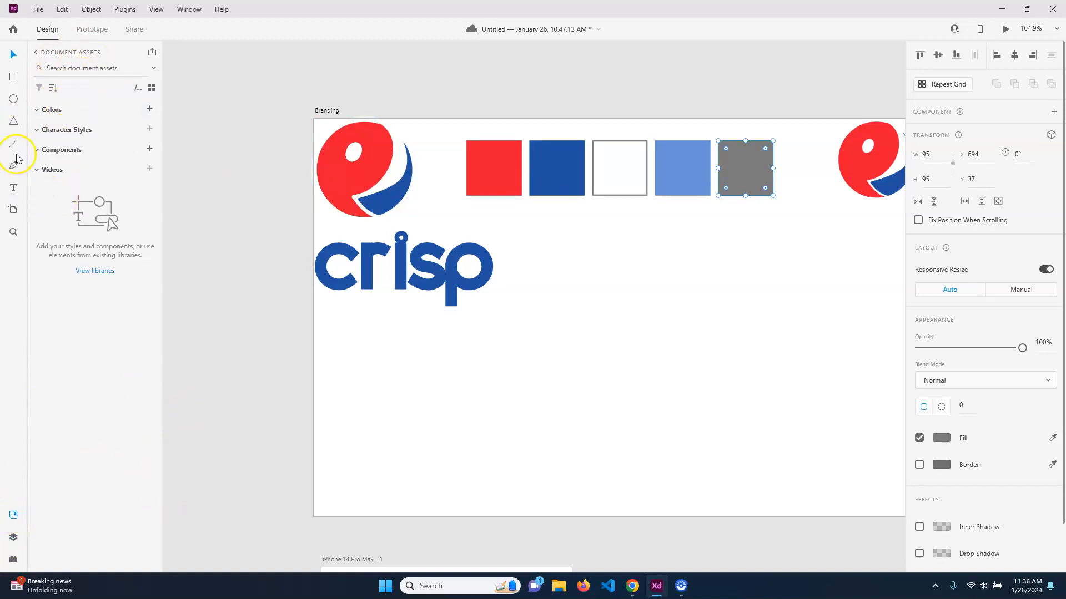
{"action": "left_click", "coordinate": [494, 167]}
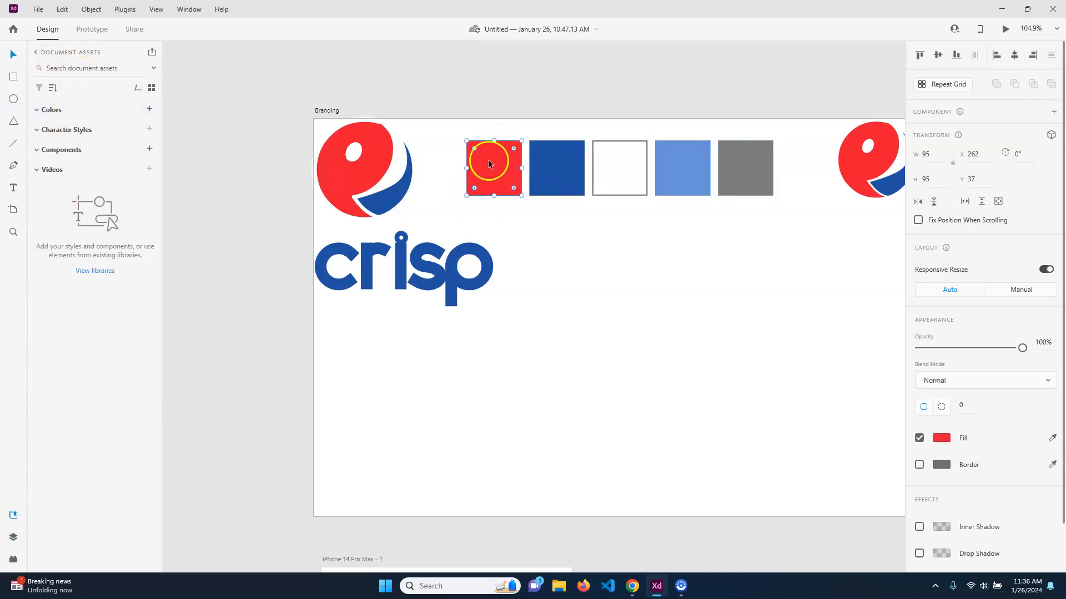
{"action": "left_click", "coordinate": [150, 109]}
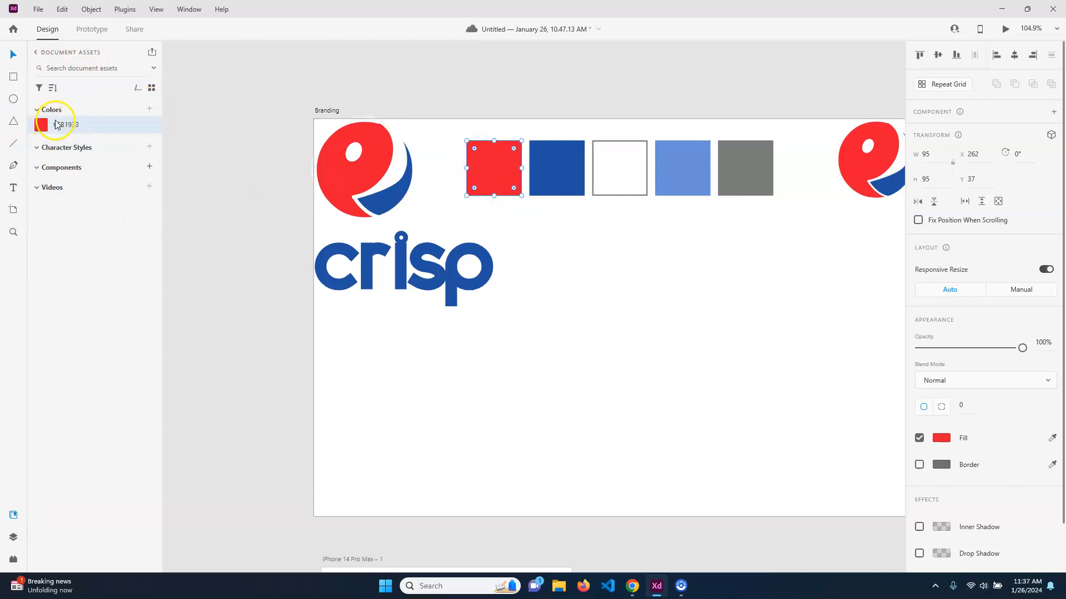
{"action": "left_click", "coordinate": [562, 190]}
{"action": "left_click", "coordinate": [149, 109]}
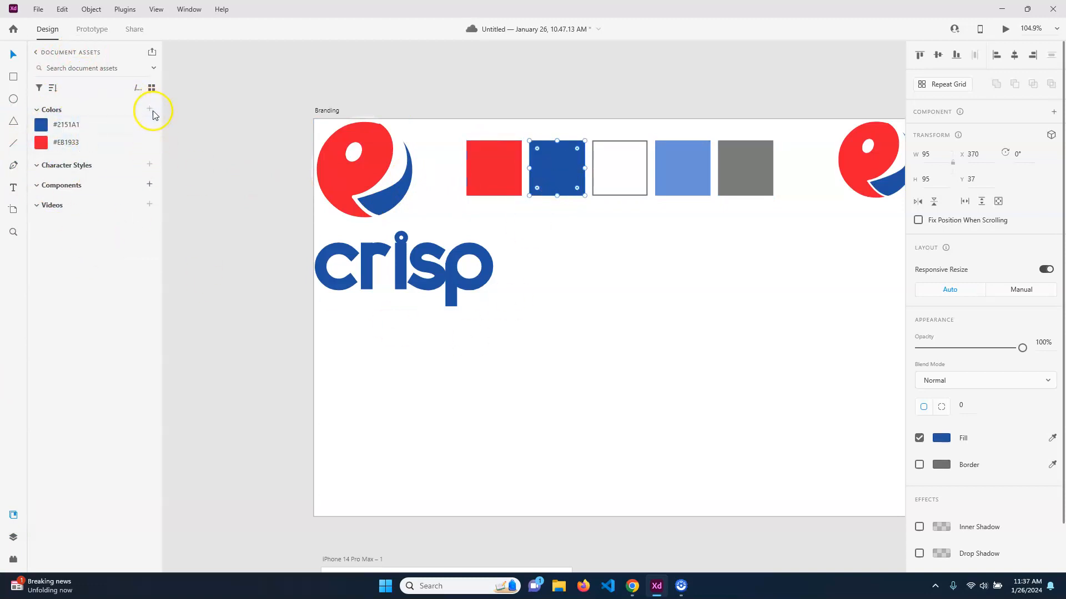
{"action": "left_click", "coordinate": [624, 190]}
{"action": "left_click", "coordinate": [150, 109]}
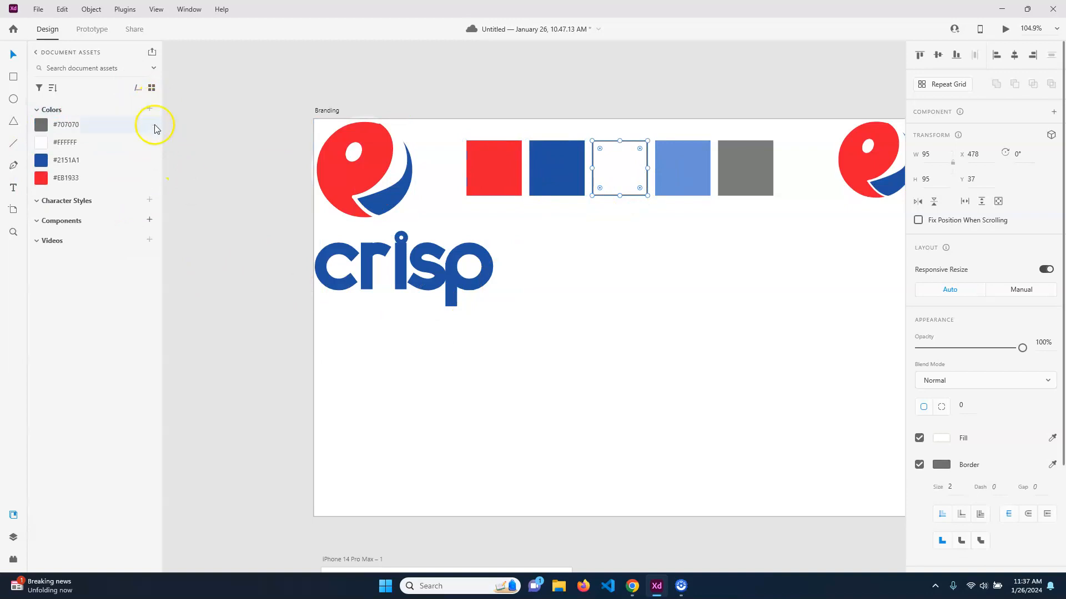
{"action": "left_click", "coordinate": [76, 126]}
{"action": "right_click", "coordinate": [76, 131]}
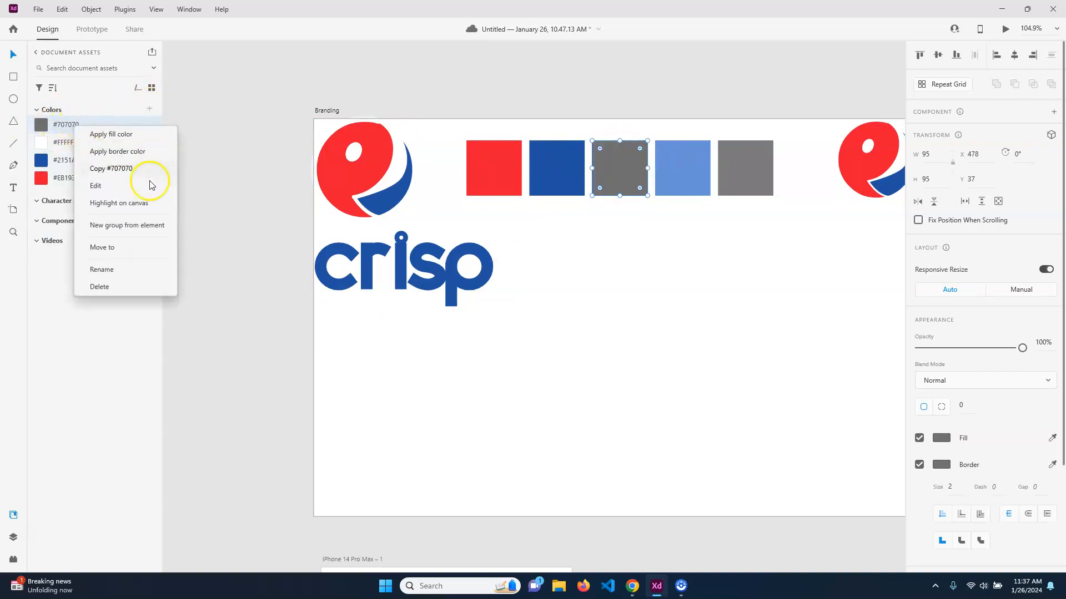
{"action": "left_click", "coordinate": [100, 287]}
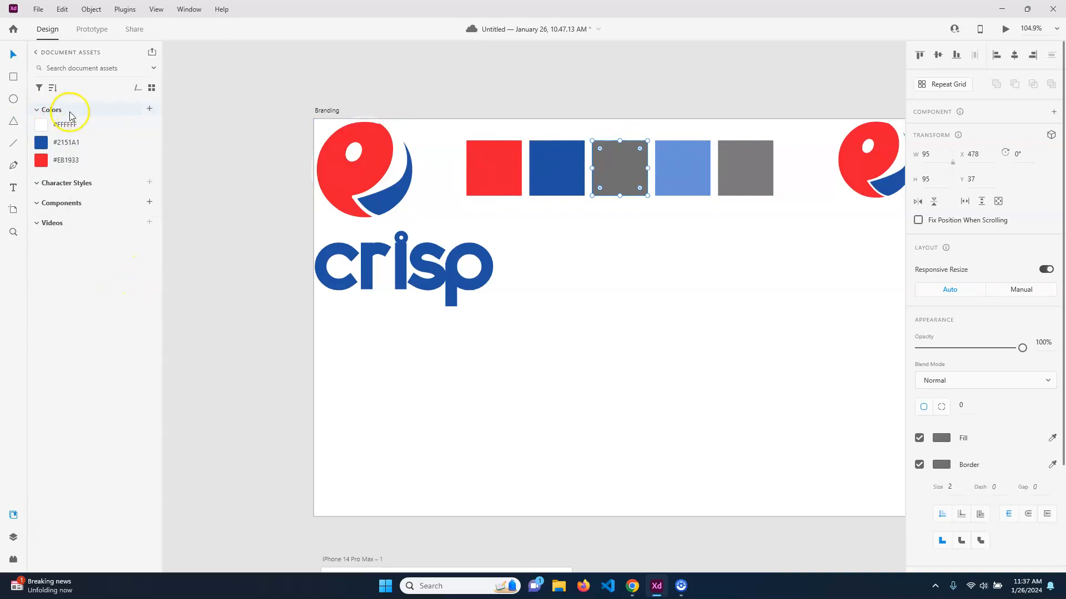
{"action": "key", "text": "ctrl+z"}
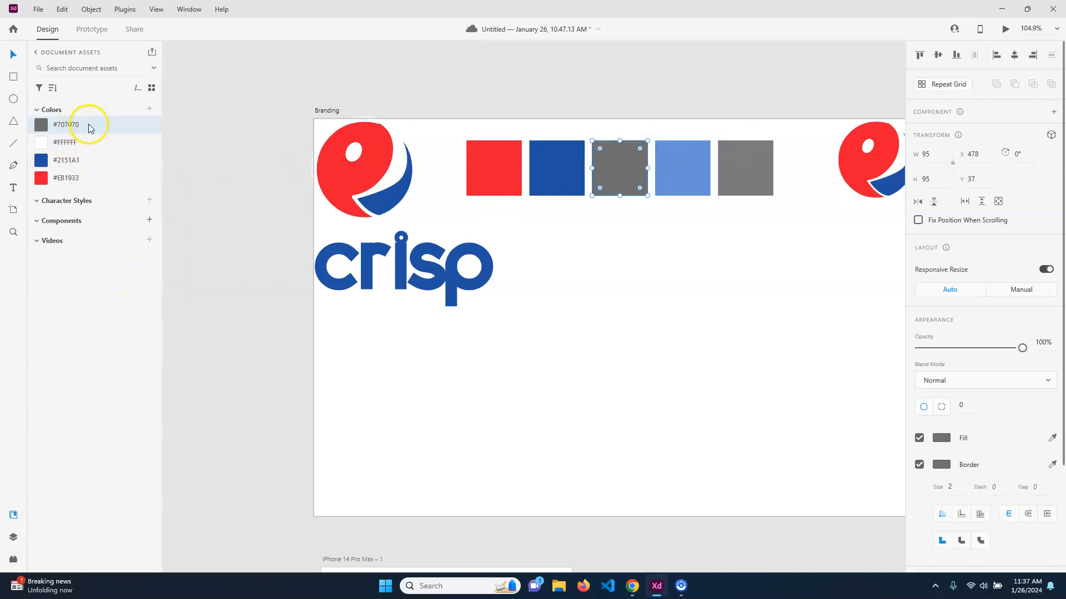
{"action": "left_click", "coordinate": [87, 148]}
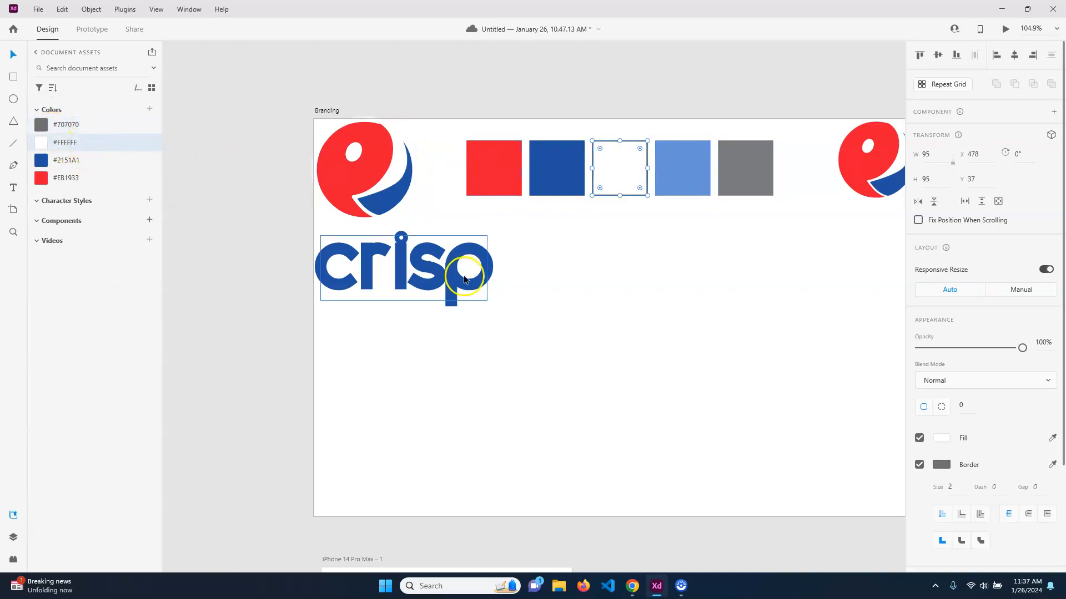
With nothing selected, delete the #707070 grey from the document colours
{"action": "left_click", "coordinate": [638, 297]}
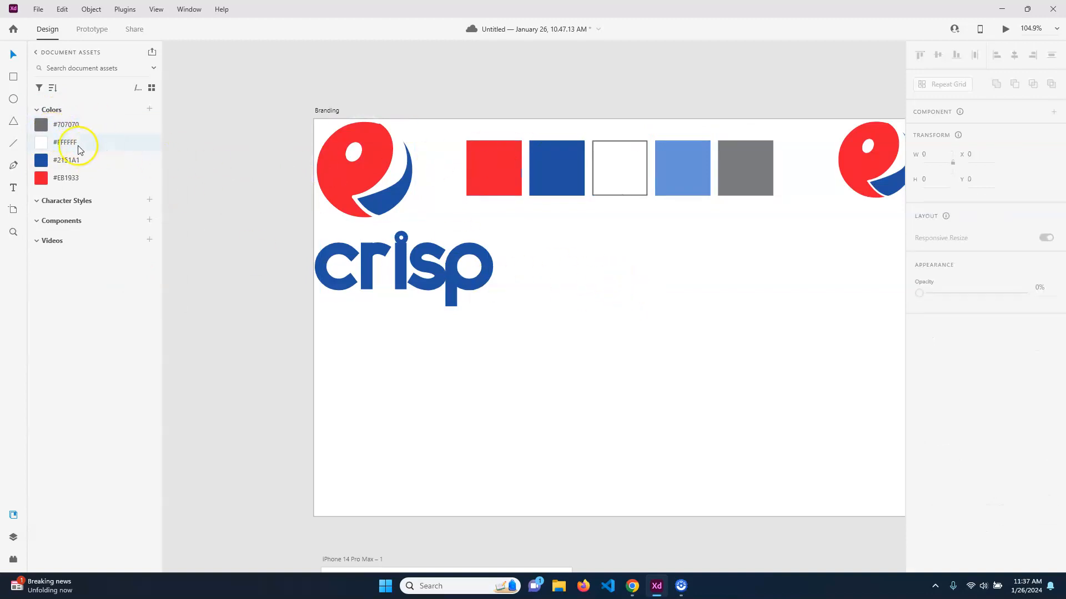
{"action": "left_click", "coordinate": [96, 126]}
{"action": "right_click", "coordinate": [86, 129]}
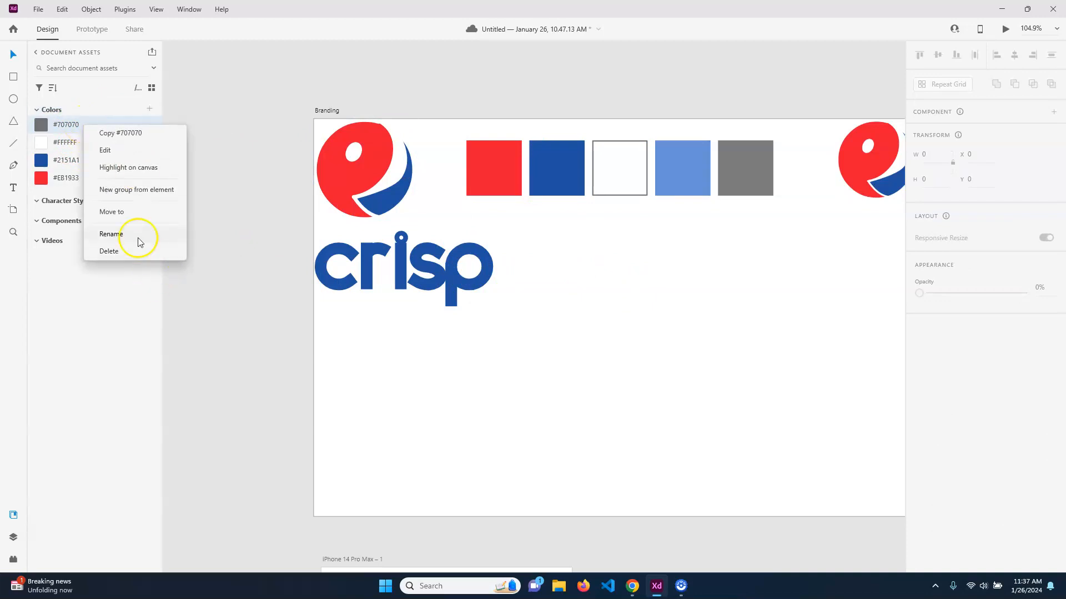
{"action": "left_click", "coordinate": [136, 249]}
Add the fill colours of the lighter blue square and the medium grey square to the document colours
{"action": "left_click", "coordinate": [661, 192]}
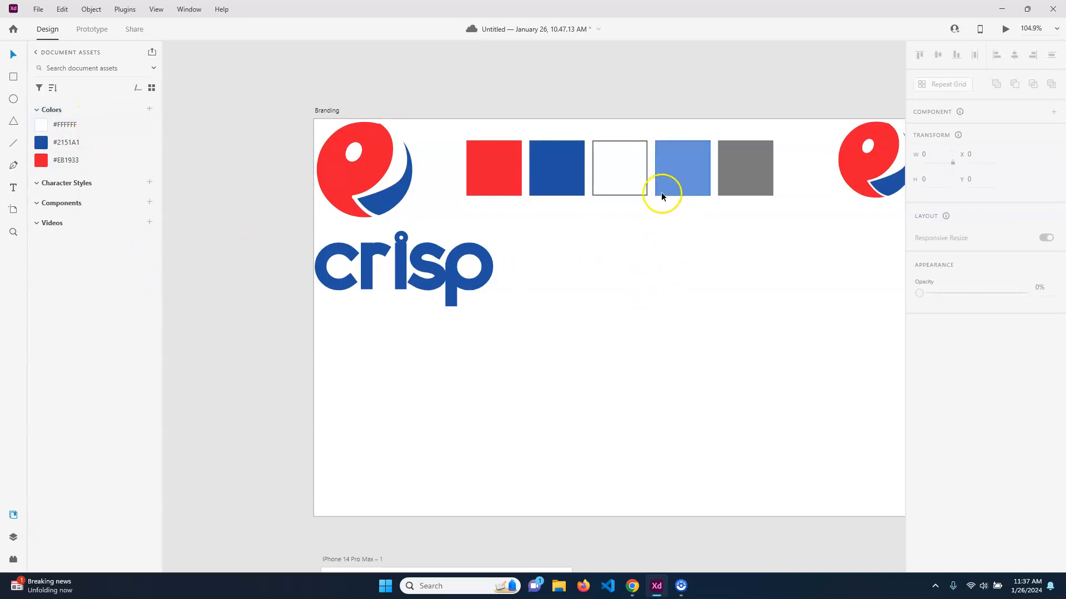
{"action": "left_click", "coordinate": [149, 109]}
{"action": "left_click", "coordinate": [769, 189]}
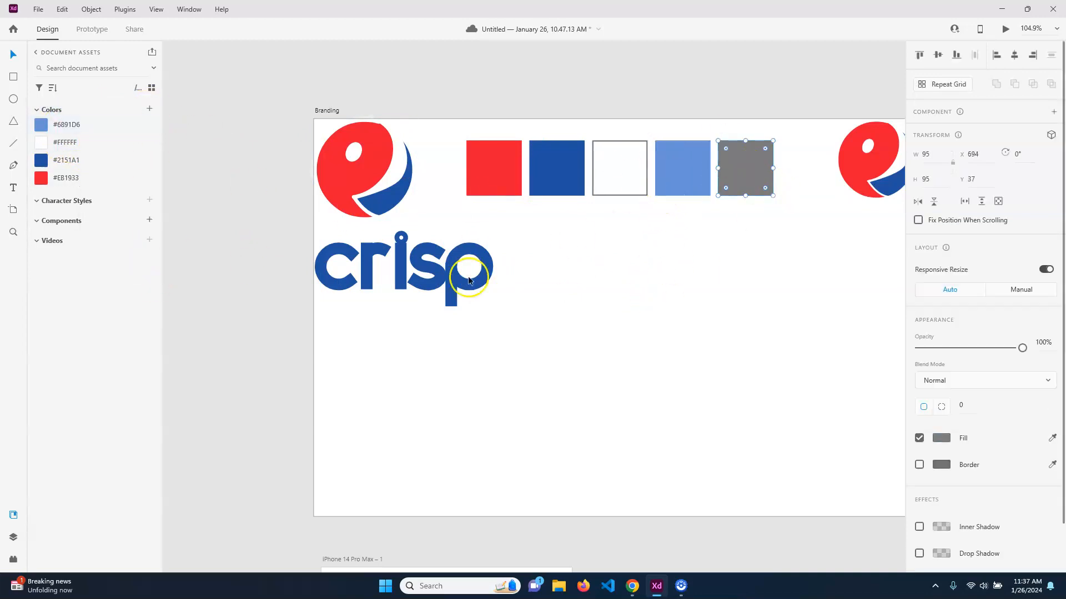
{"action": "left_click", "coordinate": [149, 109]}
{"action": "left_click", "coordinate": [568, 317]}
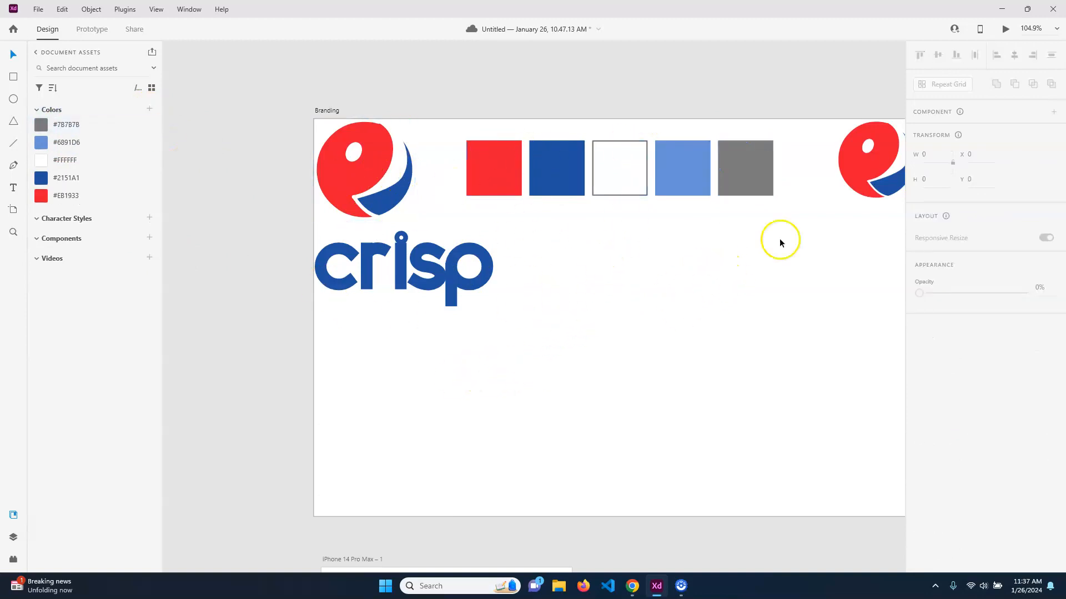
Try the saved red #EB1933 on the crisp strapline and on the lighter blue square, then undo the square's fill change
{"action": "left_click", "coordinate": [450, 274]}
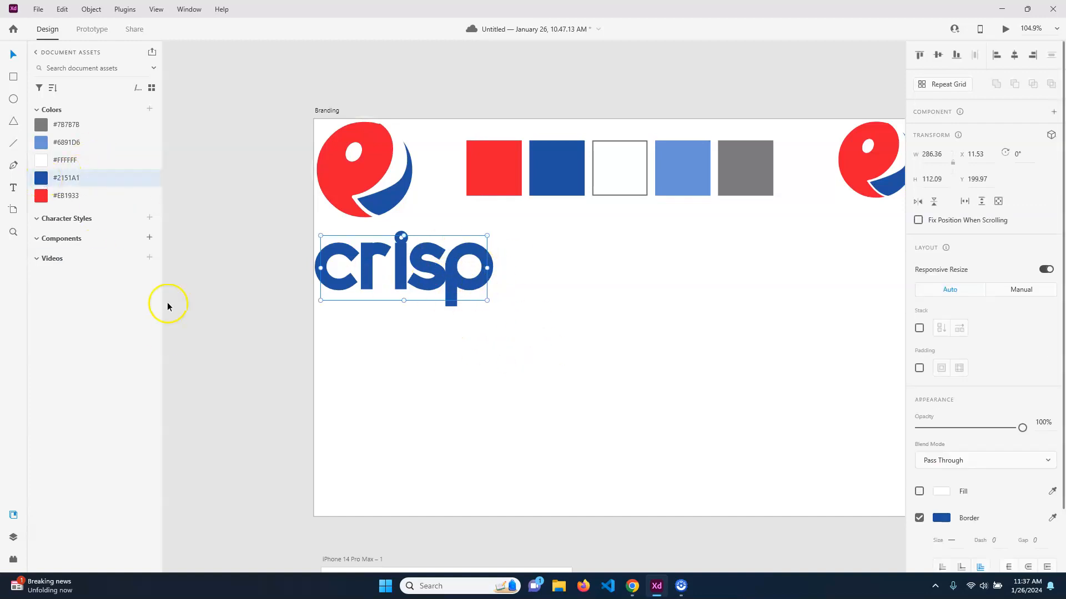
{"action": "left_click", "coordinate": [41, 199]}
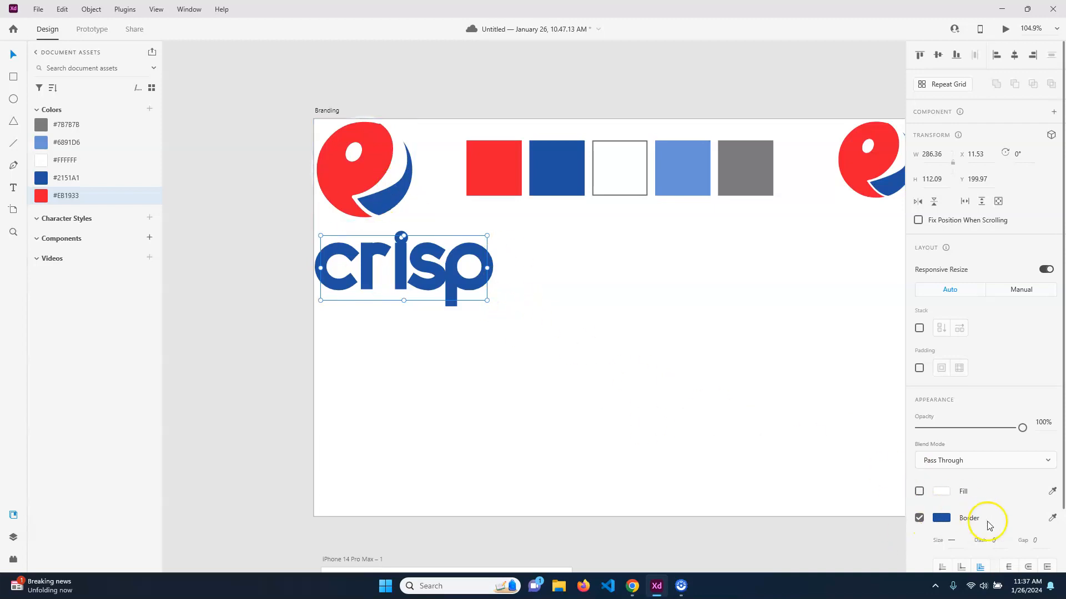
{"action": "left_click", "coordinate": [728, 172]}
{"action": "left_click", "coordinate": [687, 178]}
{"action": "left_click_drag", "start_coordinate": [42, 196], "coordinate": [706, 173]}
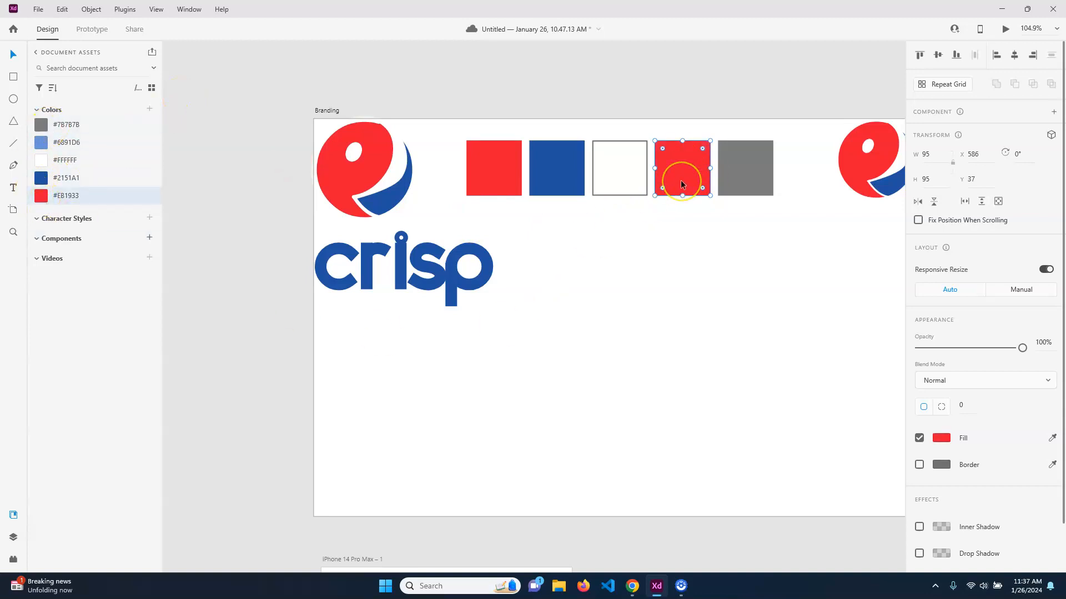
{"action": "key", "text": "ctrl+z"}
{"action": "left_click", "coordinate": [692, 314]}
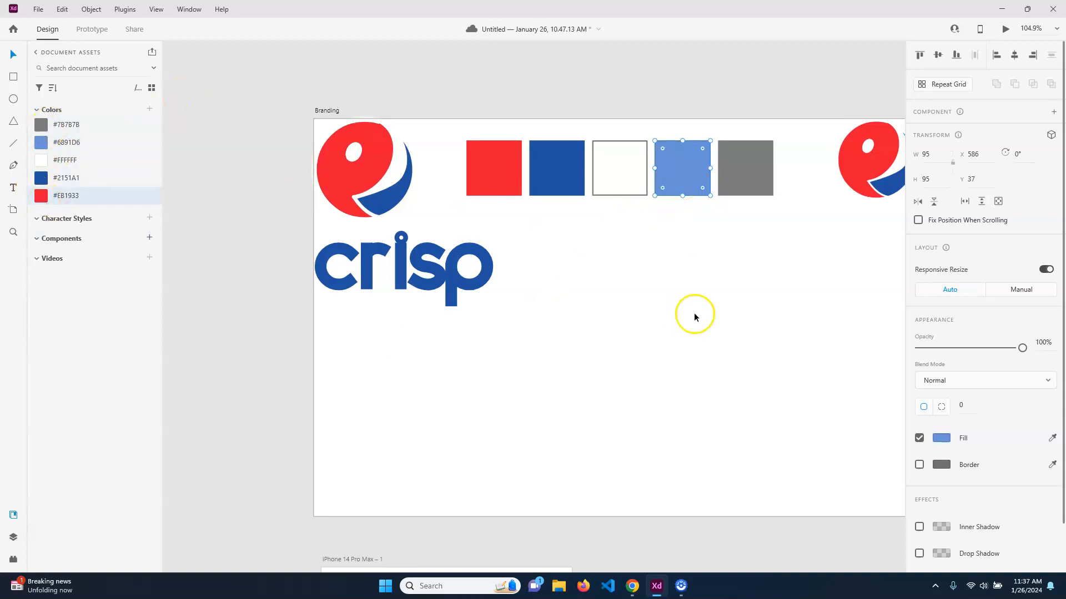
Fill the red main shape inside the large logo group with the saved dark blue #2151A1
{"action": "left_click", "coordinate": [359, 155]}
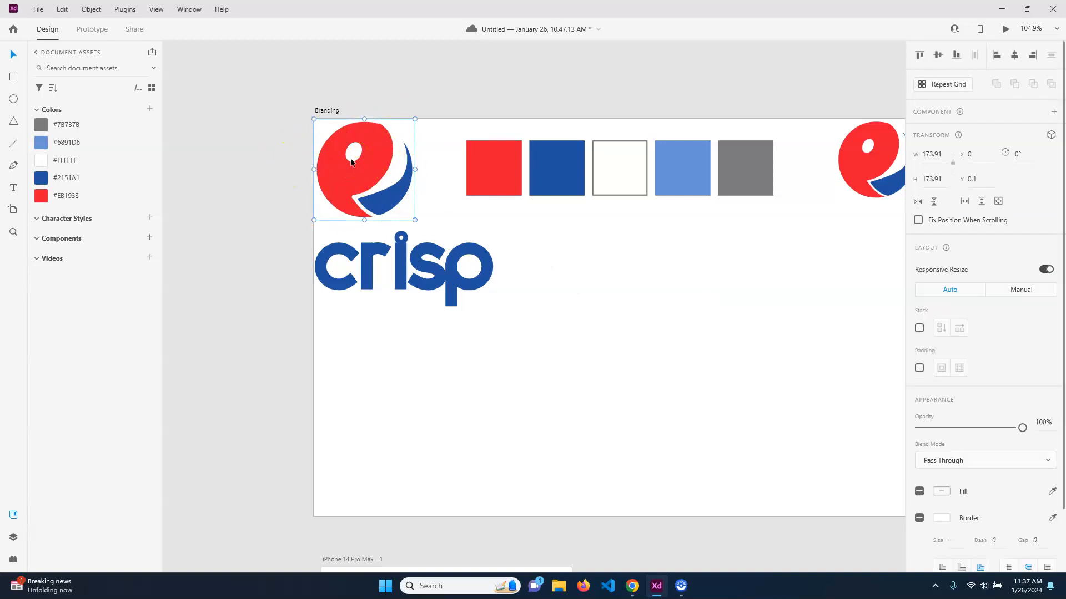
{"action": "left_click", "coordinate": [864, 167]}
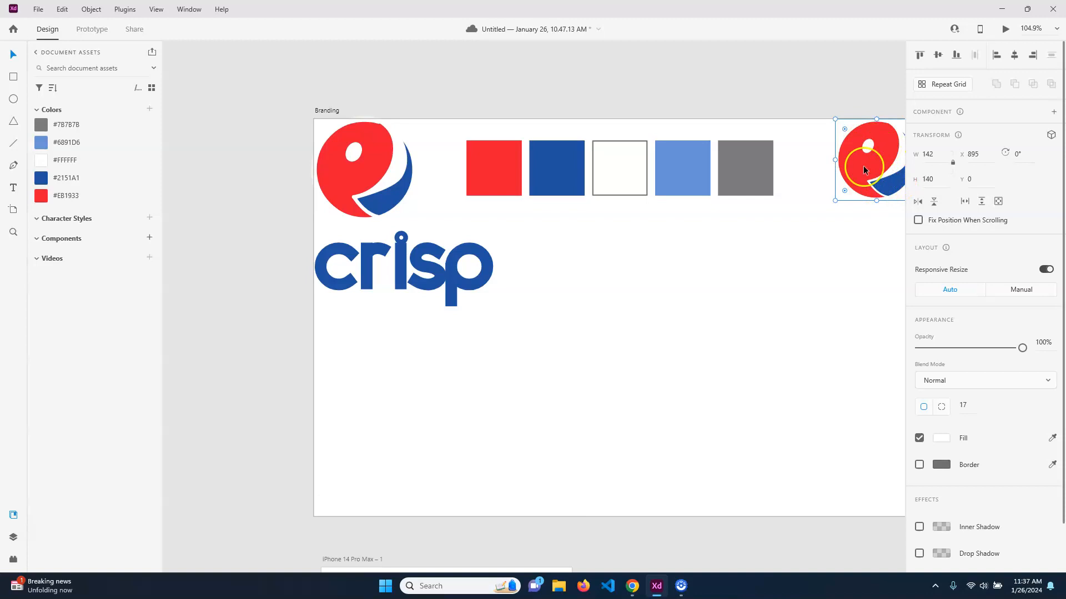
{"action": "left_click", "coordinate": [343, 214]}
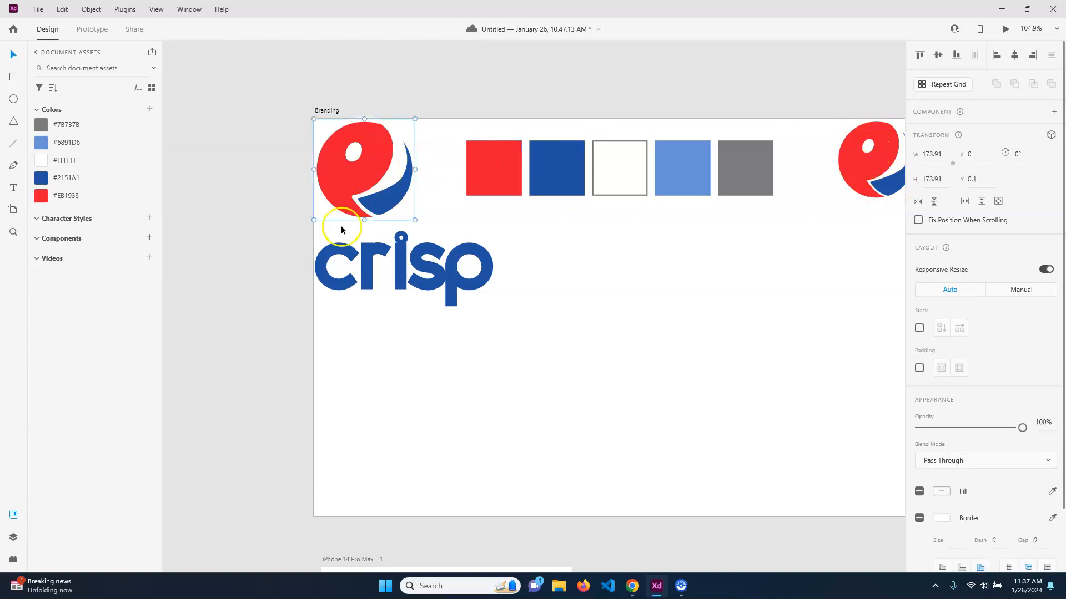
{"action": "double_click", "coordinate": [372, 194]}
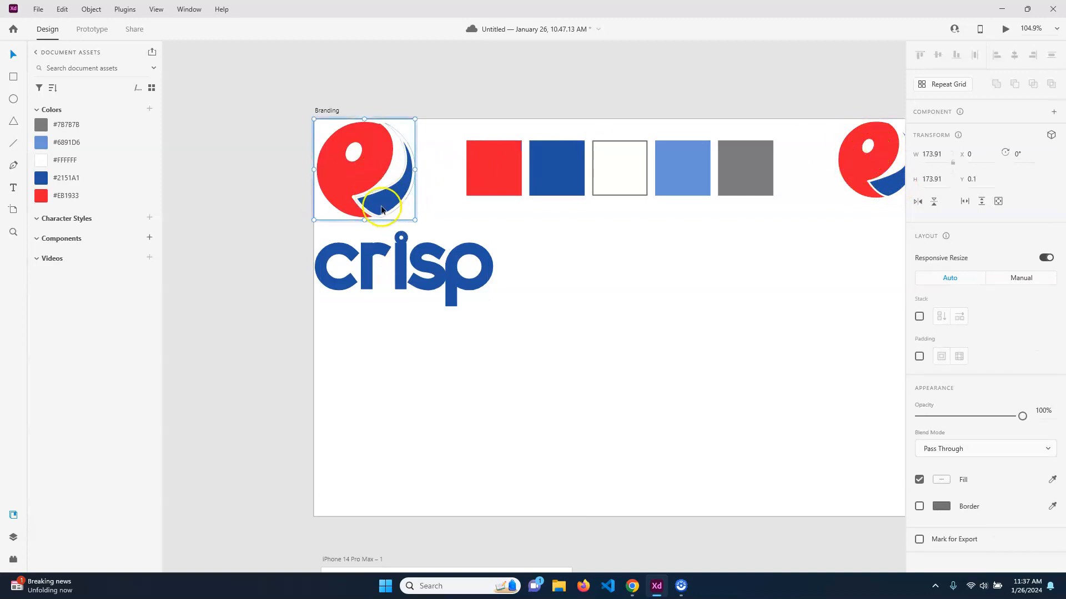
{"action": "left_click", "coordinate": [332, 161]}
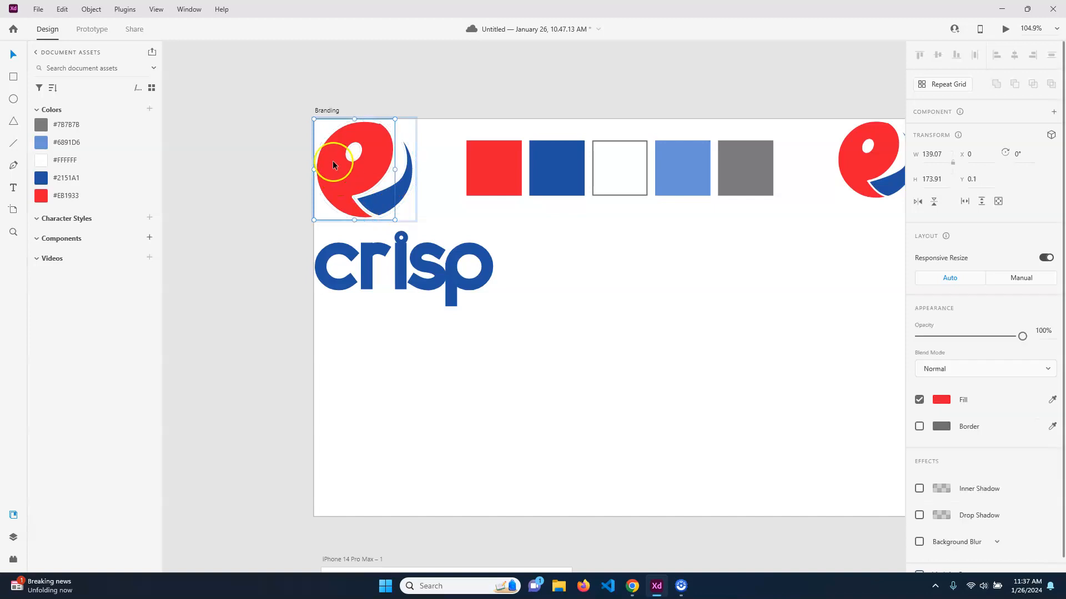
{"action": "left_click", "coordinate": [941, 400]}
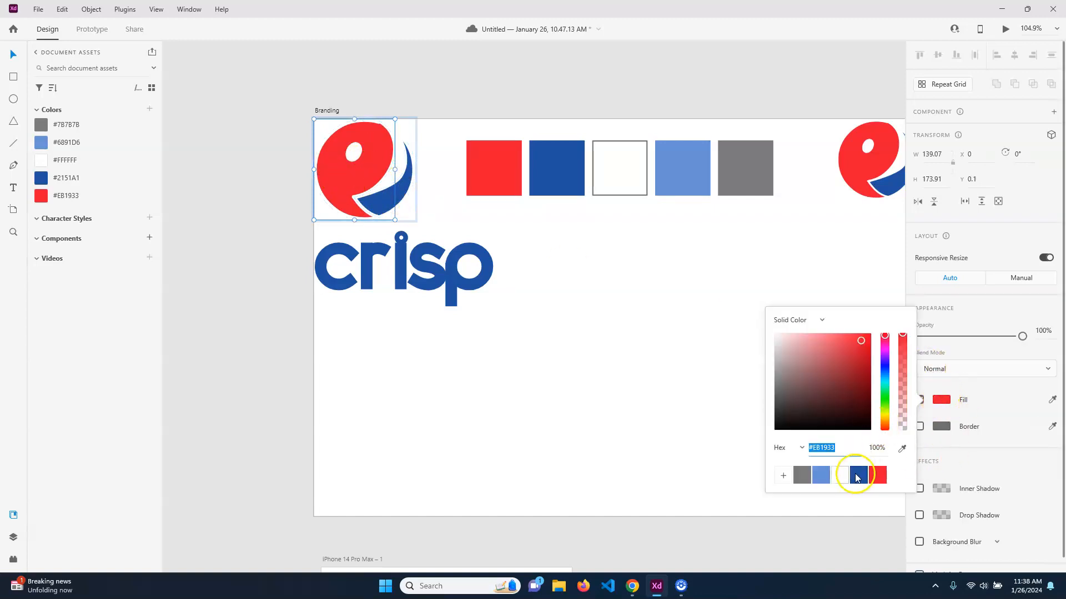
{"action": "left_click", "coordinate": [858, 475]}
{"action": "left_click", "coordinate": [497, 347]}
Fill the crescent shape inside the large logo group with the saved red #EB1933
{"action": "left_click", "coordinate": [383, 188]}
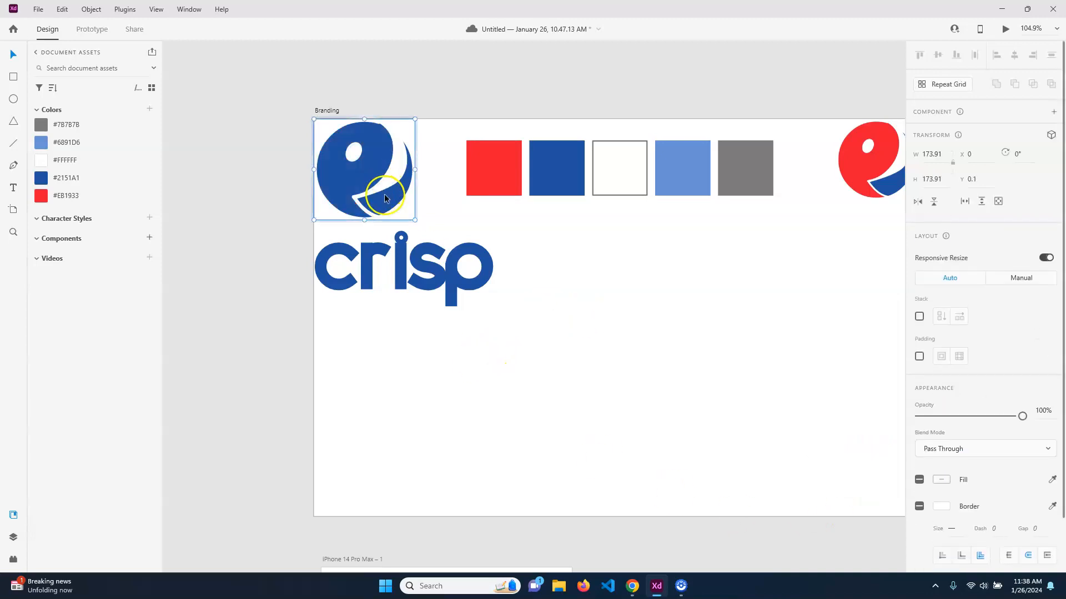
{"action": "double_click", "coordinate": [390, 203]}
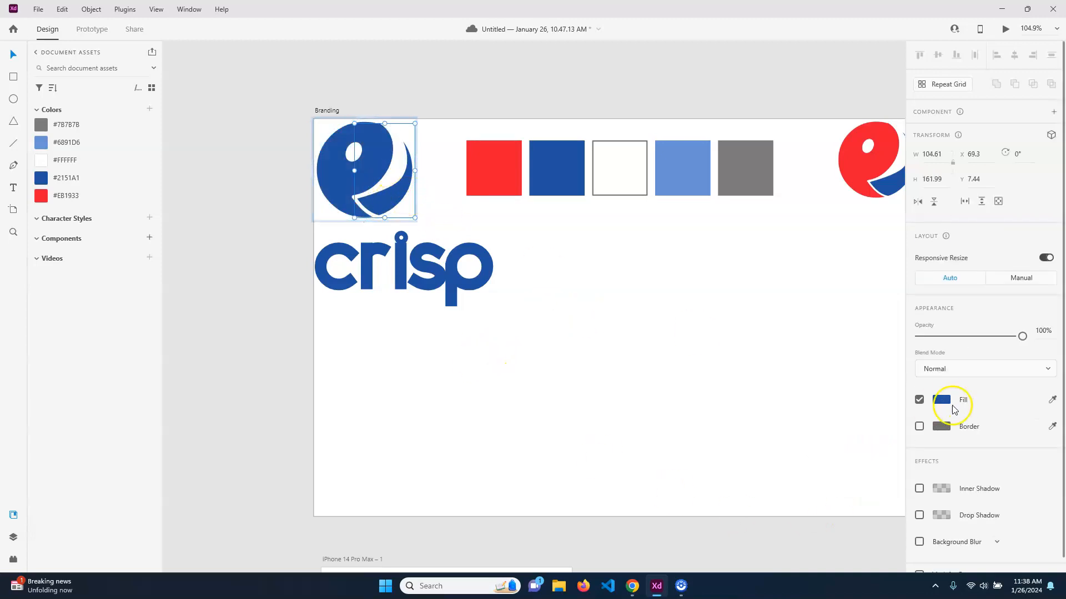
{"action": "left_click", "coordinate": [943, 400]}
{"action": "left_click", "coordinate": [877, 475]}
{"action": "left_click", "coordinate": [507, 392]}
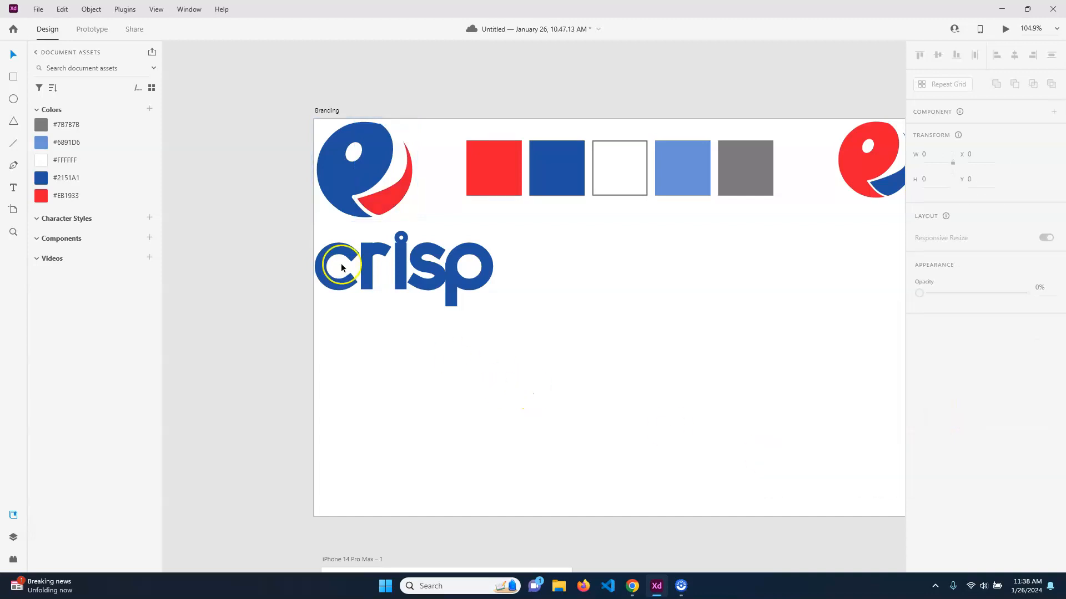
Undo the fill swaps on the large logo's main shape and crescent, keeping the grey #7B7B7B in the document colours
{"action": "left_click", "coordinate": [330, 208]}
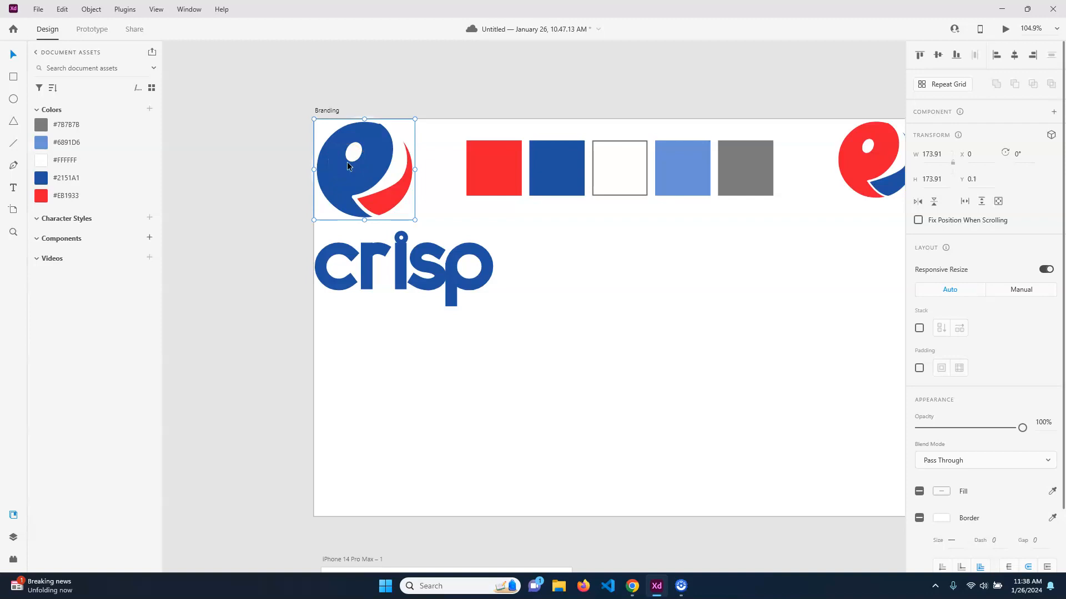
{"action": "key", "text": "ctrl+z"}
{"action": "key", "text": "ctrl+z"}
{"action": "key", "text": "ctrl+z"}
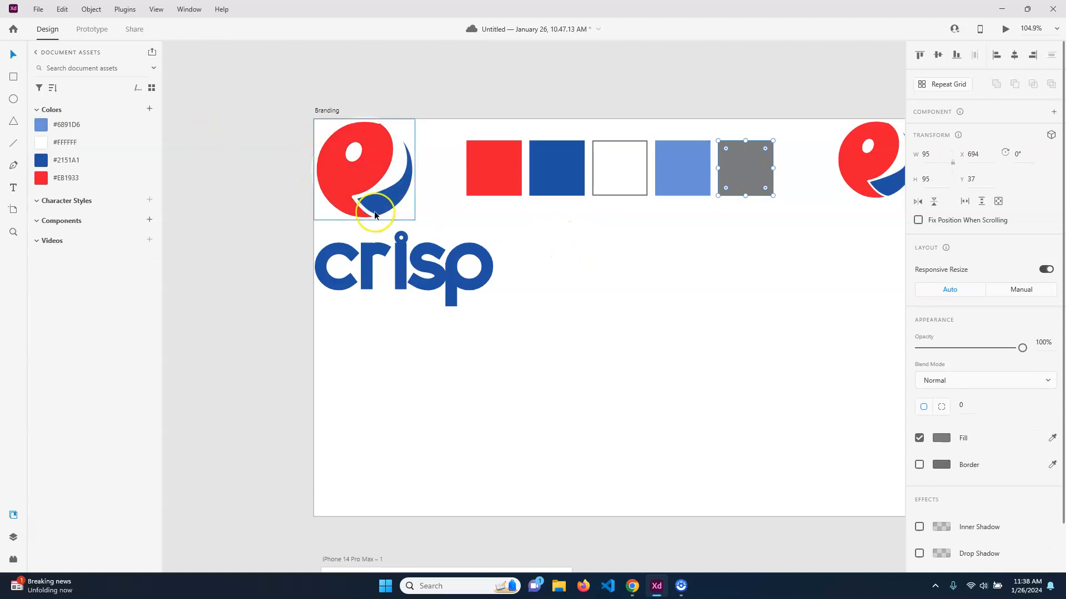
{"action": "key", "text": "ctrl+shift+z"}
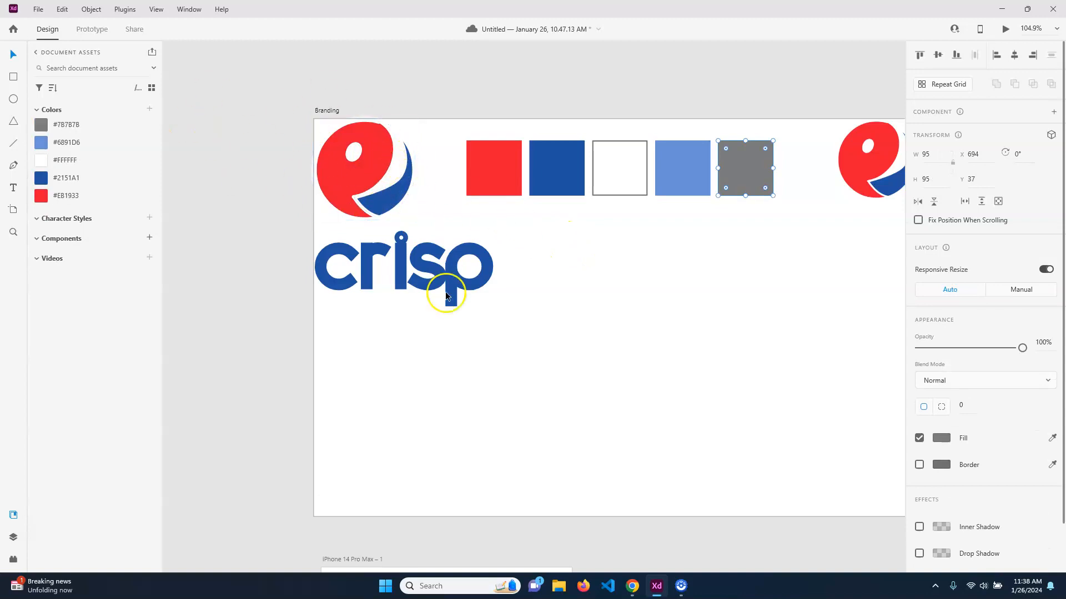
Switch the fill of the smaller logo image off and back on
{"action": "left_click", "coordinate": [860, 166]}
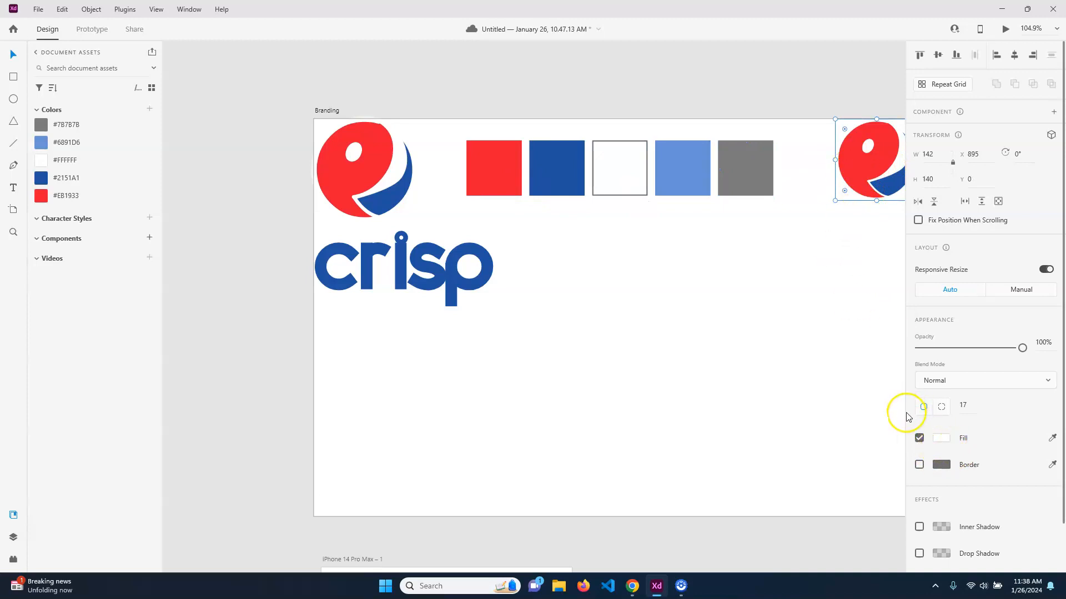
{"action": "left_click", "coordinate": [919, 438]}
{"action": "left_click", "coordinate": [920, 438]}
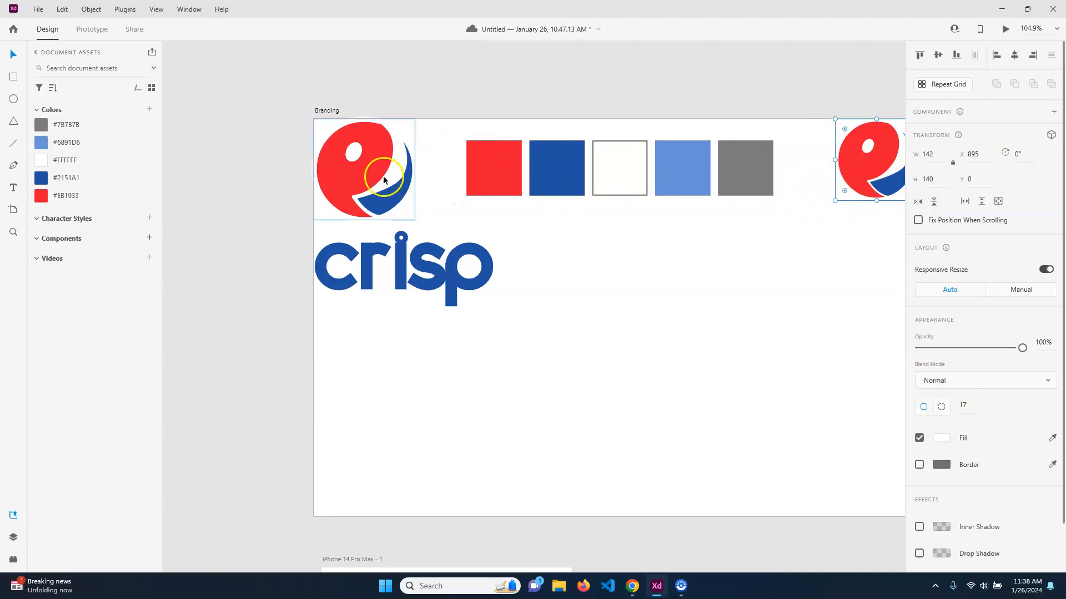
Show the document's layers, go up to the artboard list and open the Branding artboard's layers
{"action": "left_click", "coordinate": [373, 205]}
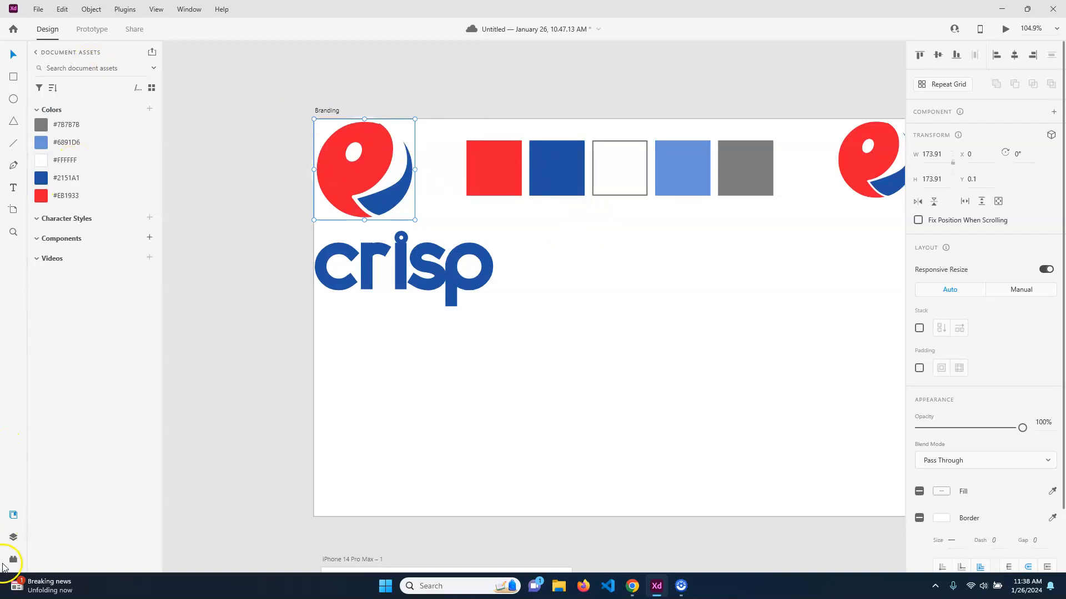
{"action": "left_click", "coordinate": [12, 538]}
{"action": "left_click", "coordinate": [577, 339]}
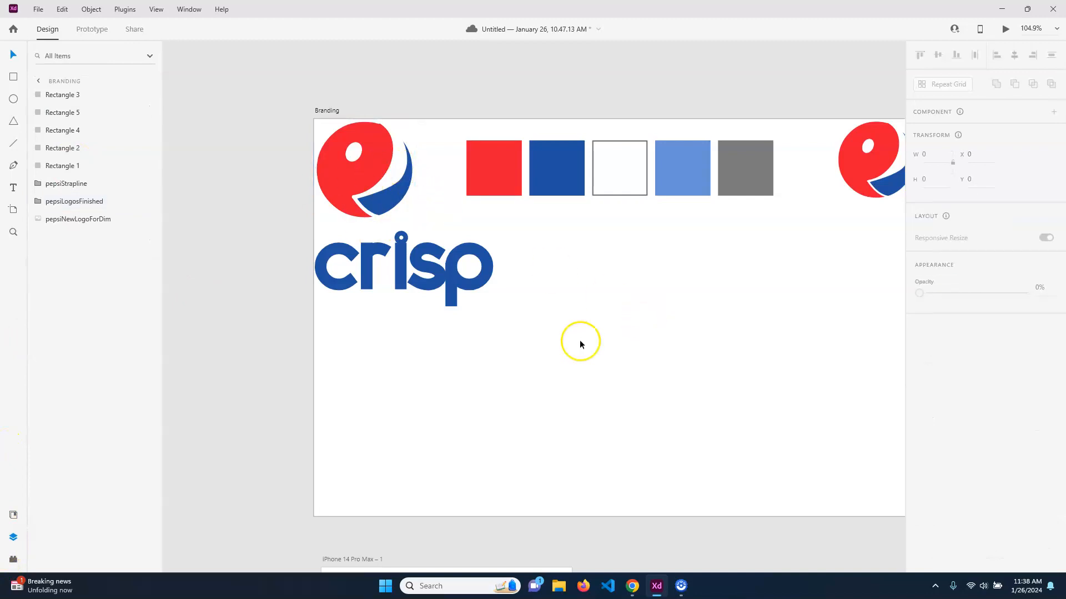
{"action": "left_click", "coordinate": [38, 80]}
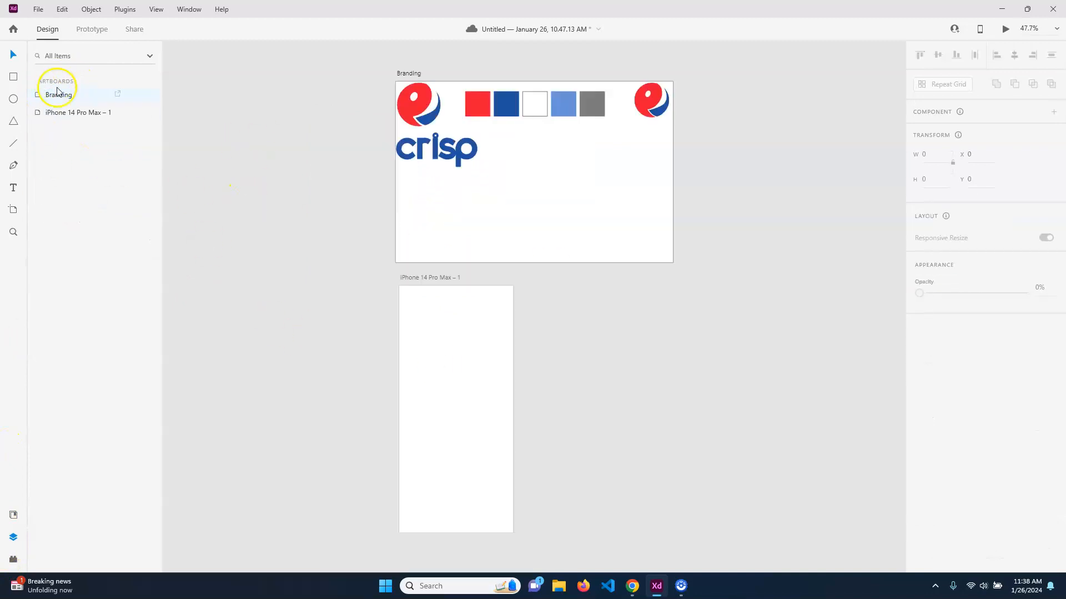
{"action": "double_click", "coordinate": [41, 99]}
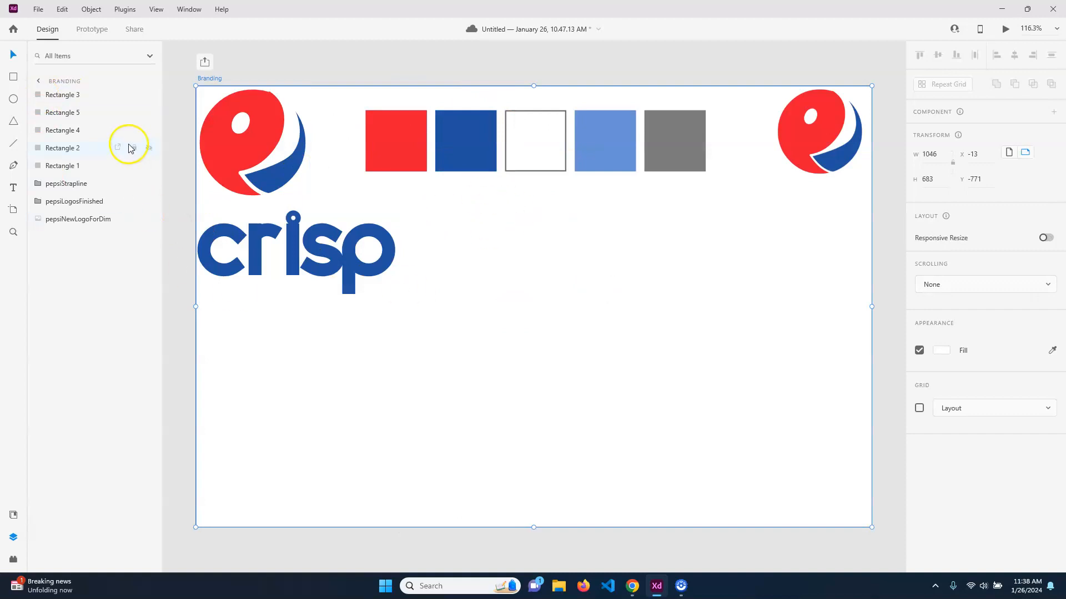
Expand the pepsiLogosFinished group and examine Path 4, Path 5 and Group 1 inside Group 2
{"action": "left_click", "coordinate": [66, 184]}
{"action": "left_click", "coordinate": [40, 204]}
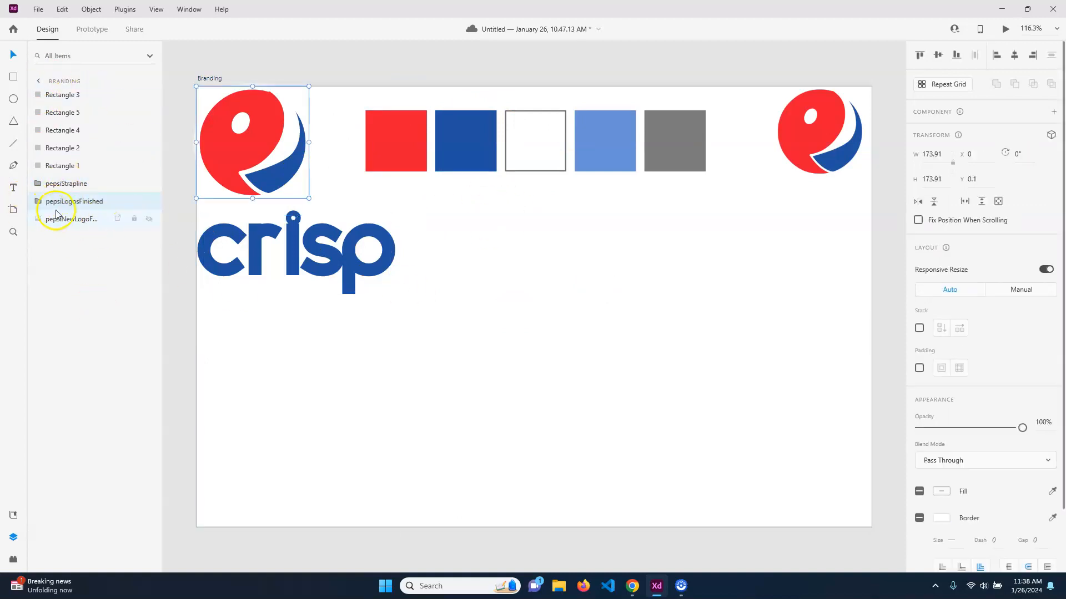
{"action": "left_click", "coordinate": [39, 203]}
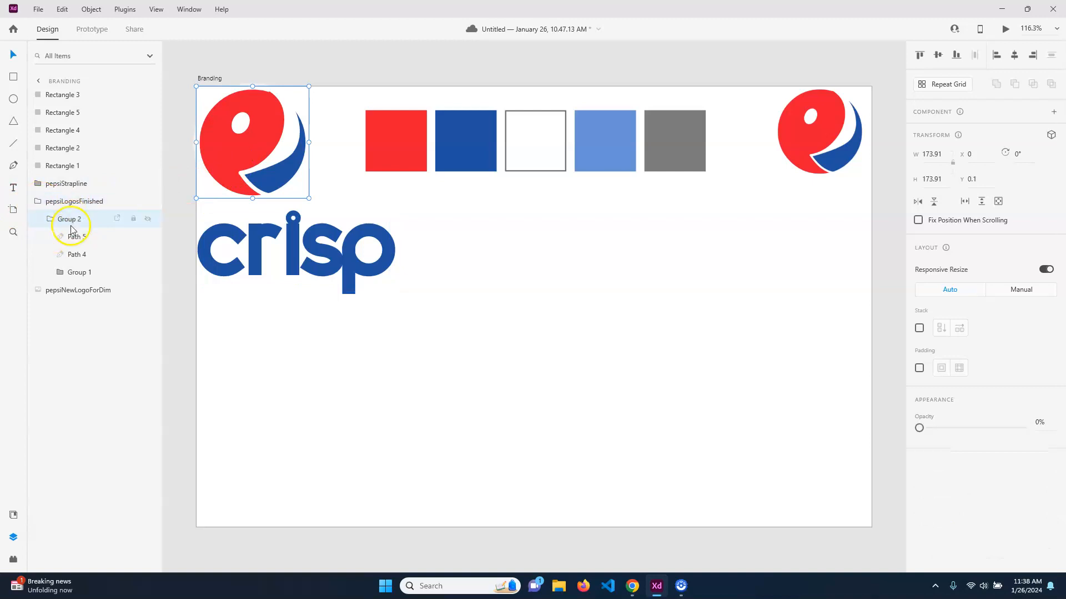
{"action": "left_click", "coordinate": [72, 253]}
{"action": "left_click", "coordinate": [78, 272]}
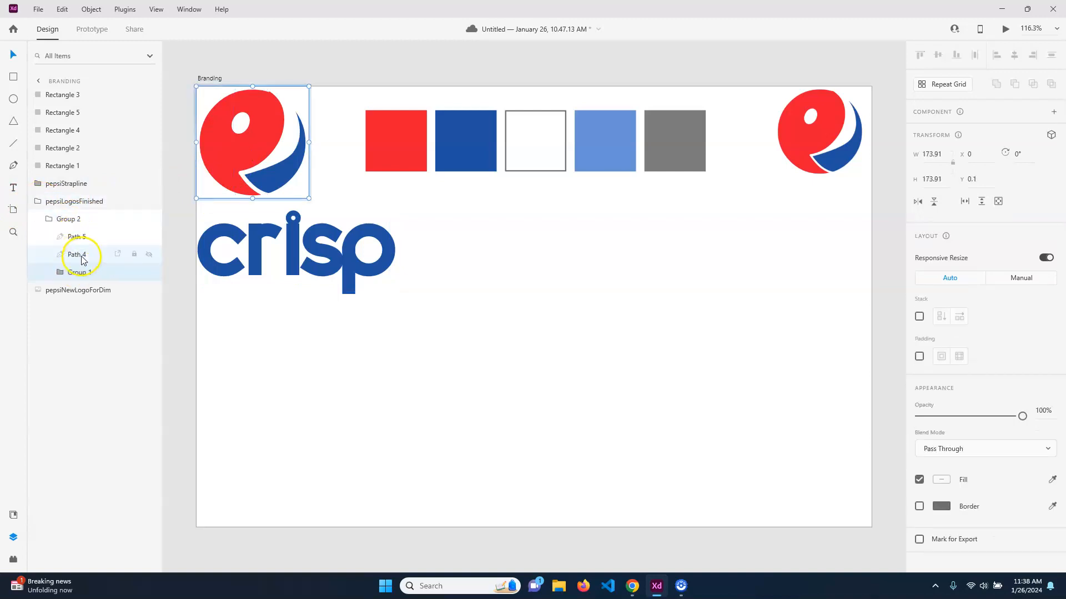
{"action": "left_click", "coordinate": [78, 238]}
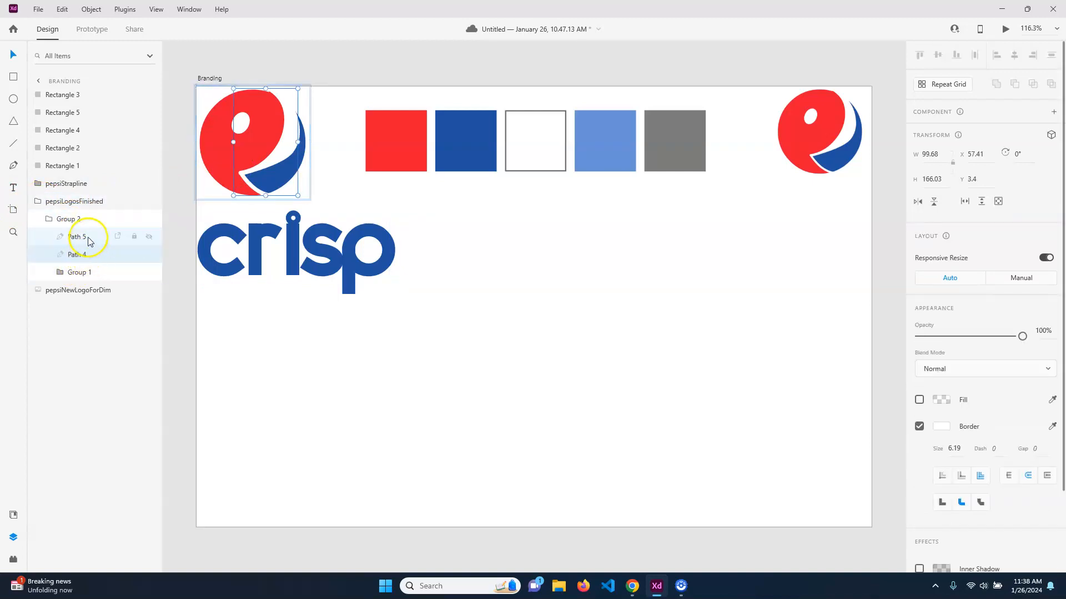
Switch the white borders of Path 4 and Path 5 in the large logo off and back on
{"action": "left_click", "coordinate": [78, 256]}
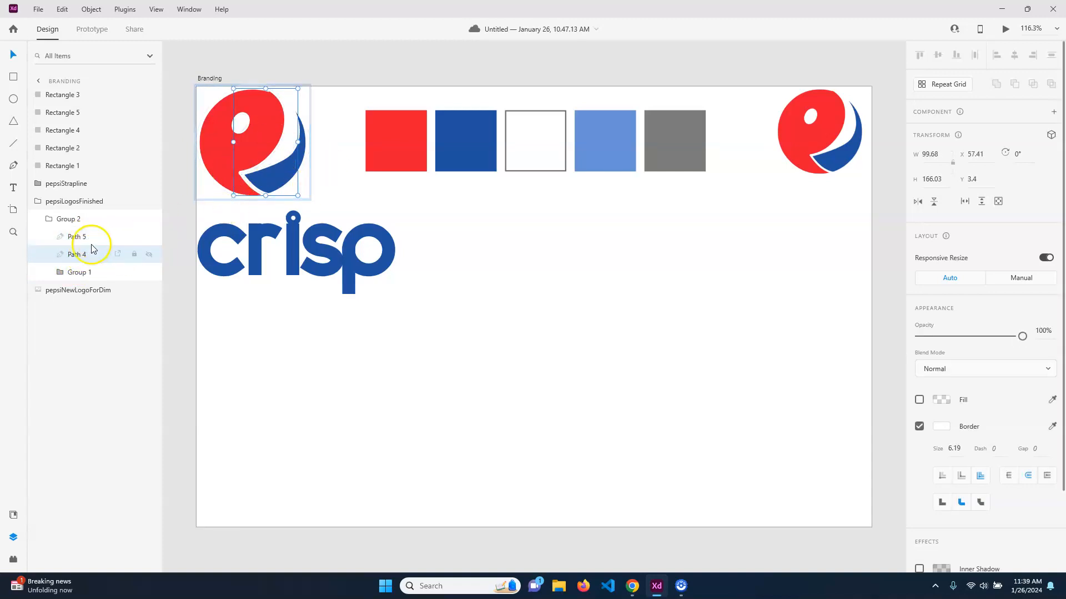
{"action": "left_click", "coordinate": [918, 427]}
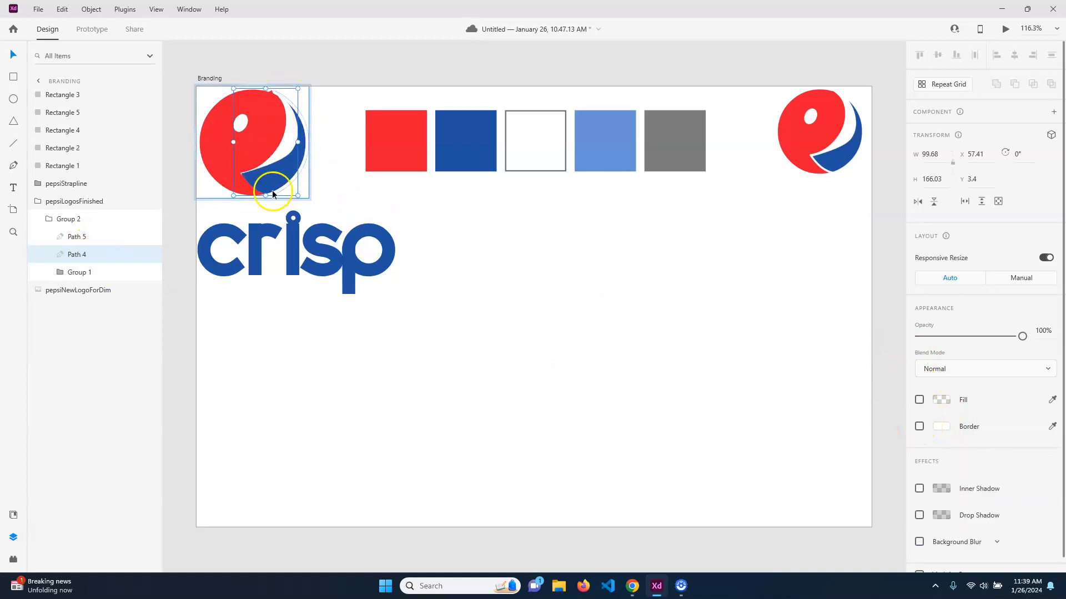
{"action": "left_click", "coordinate": [919, 427]}
{"action": "left_click", "coordinate": [73, 236]}
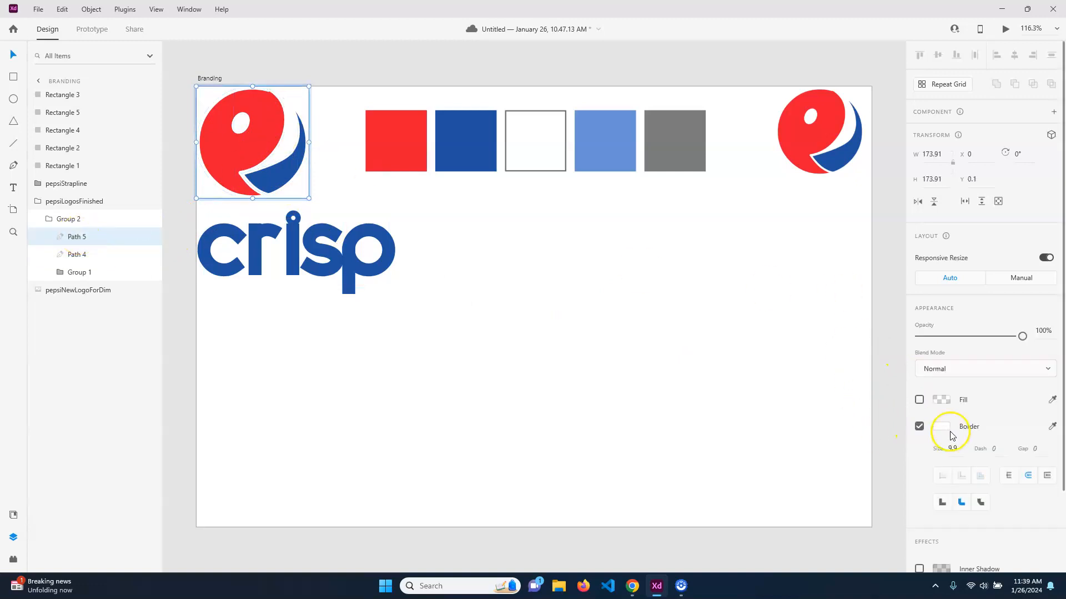
{"action": "left_click", "coordinate": [919, 427]}
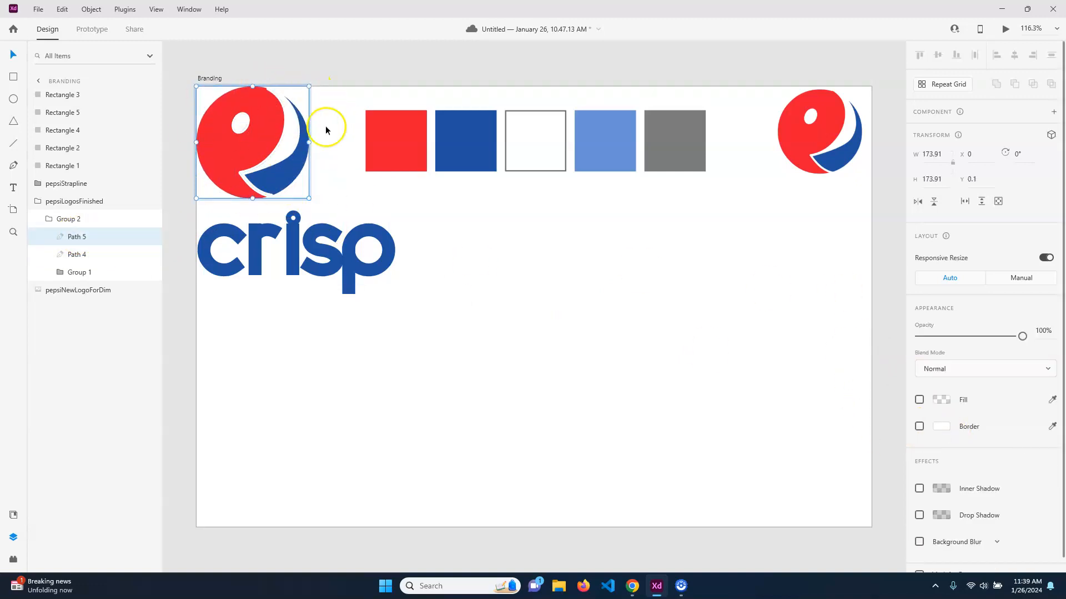
{"action": "left_click", "coordinate": [919, 426]}
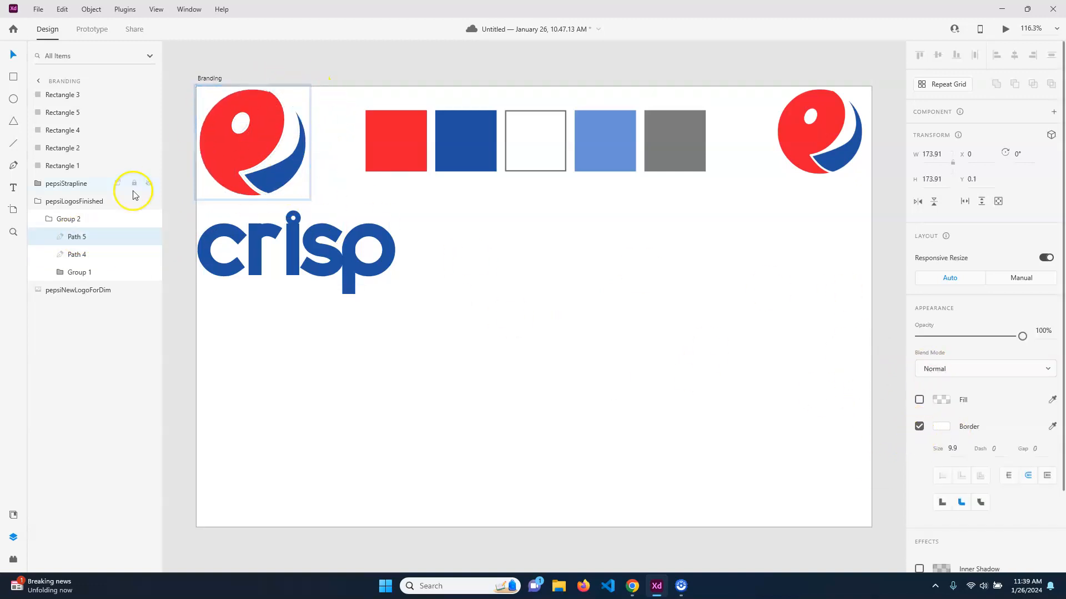
Expand Group 1 inside the large logo group and examine its Path 2 and Path 3 shapes
{"action": "left_click", "coordinate": [70, 201]}
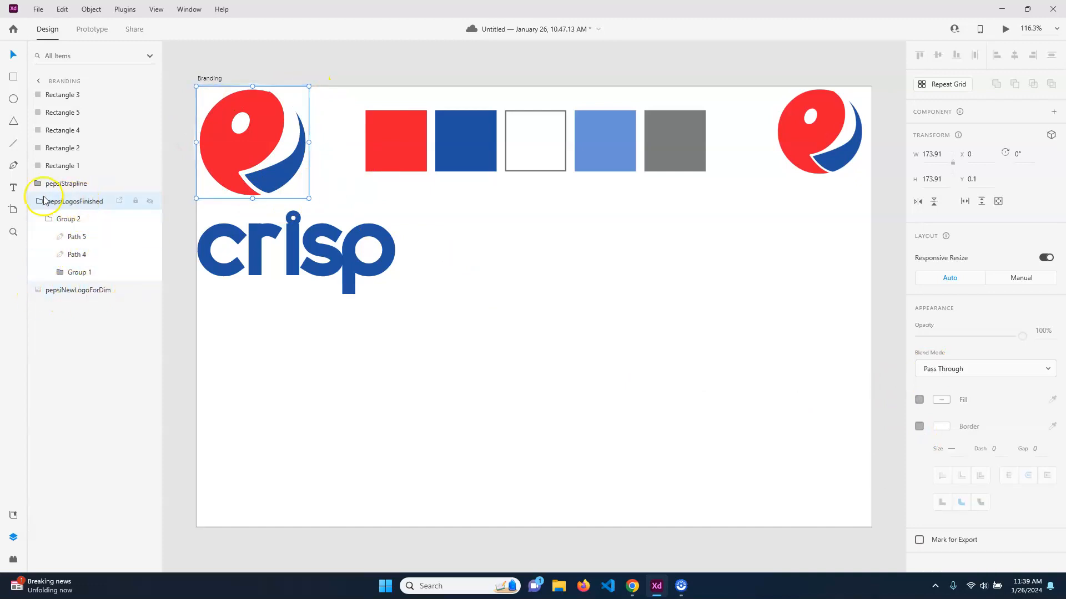
{"action": "left_click", "coordinate": [62, 272]}
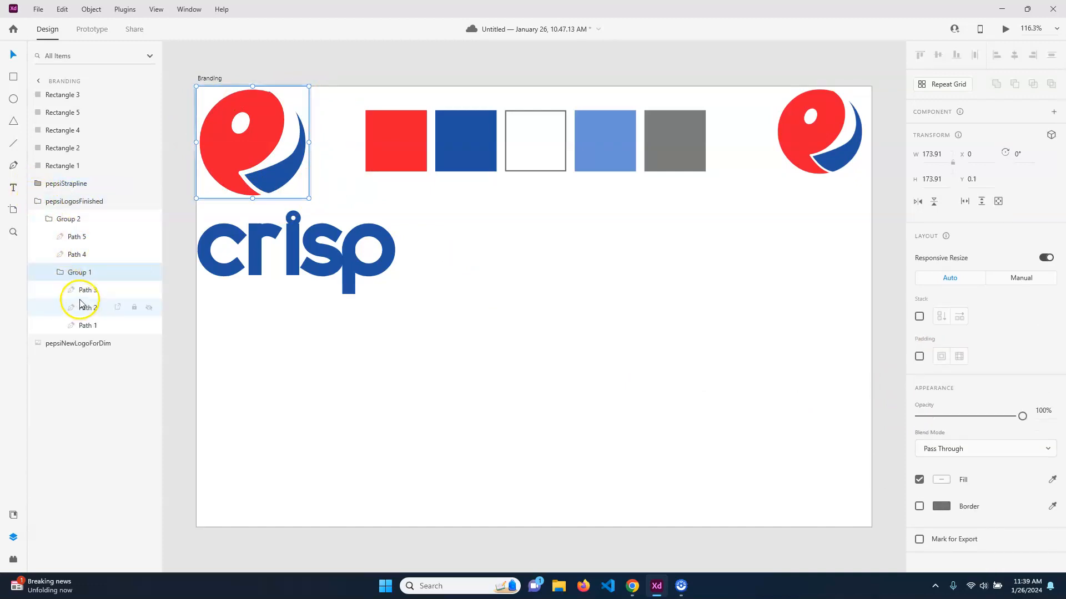
{"action": "left_click", "coordinate": [83, 306]}
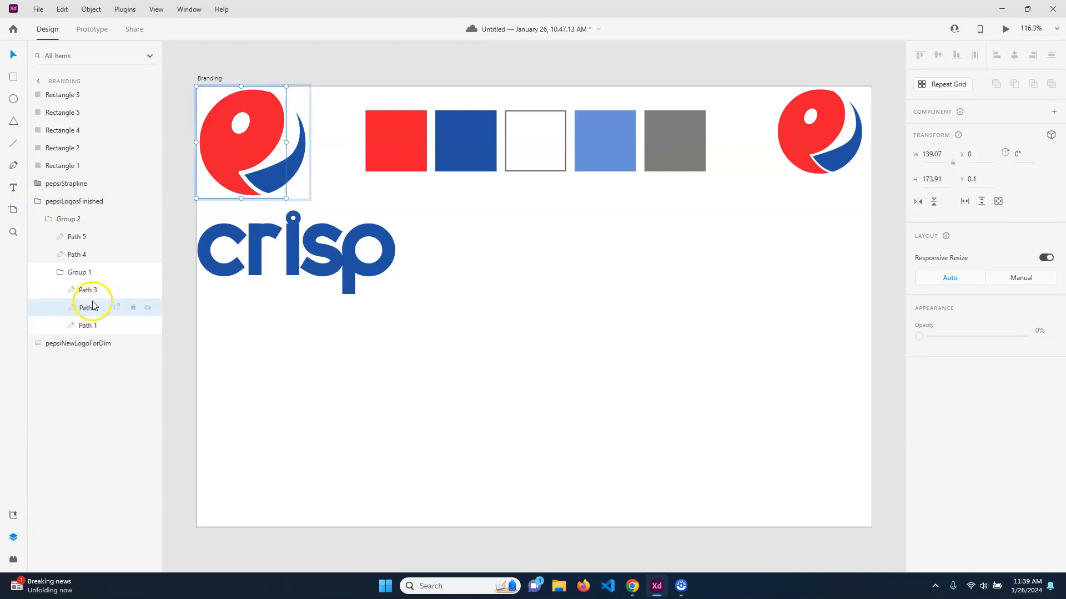
{"action": "left_click", "coordinate": [97, 290]}
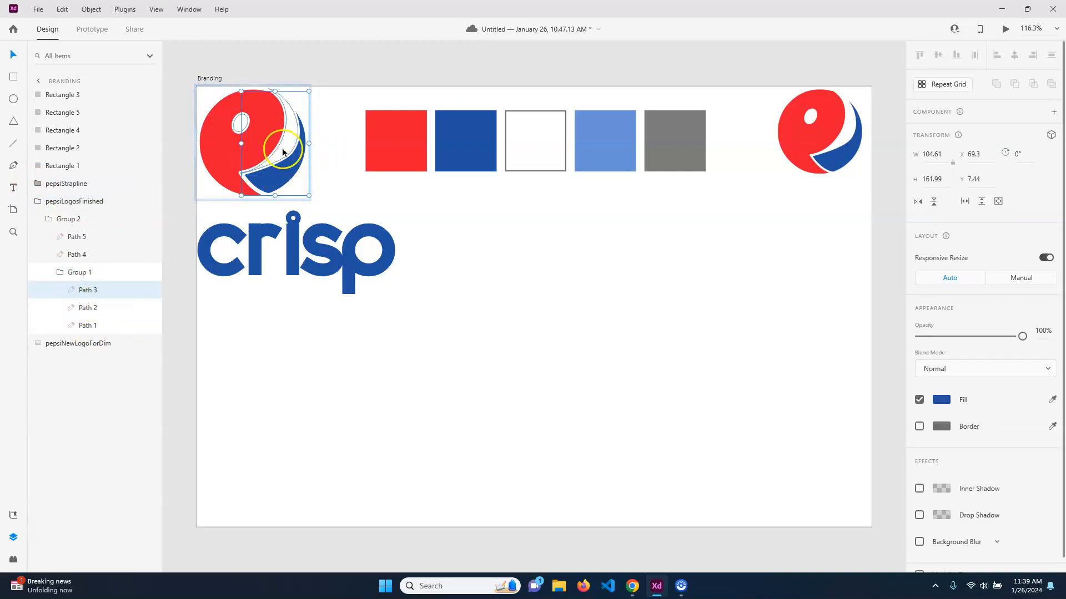
{"action": "left_click", "coordinate": [348, 376]}
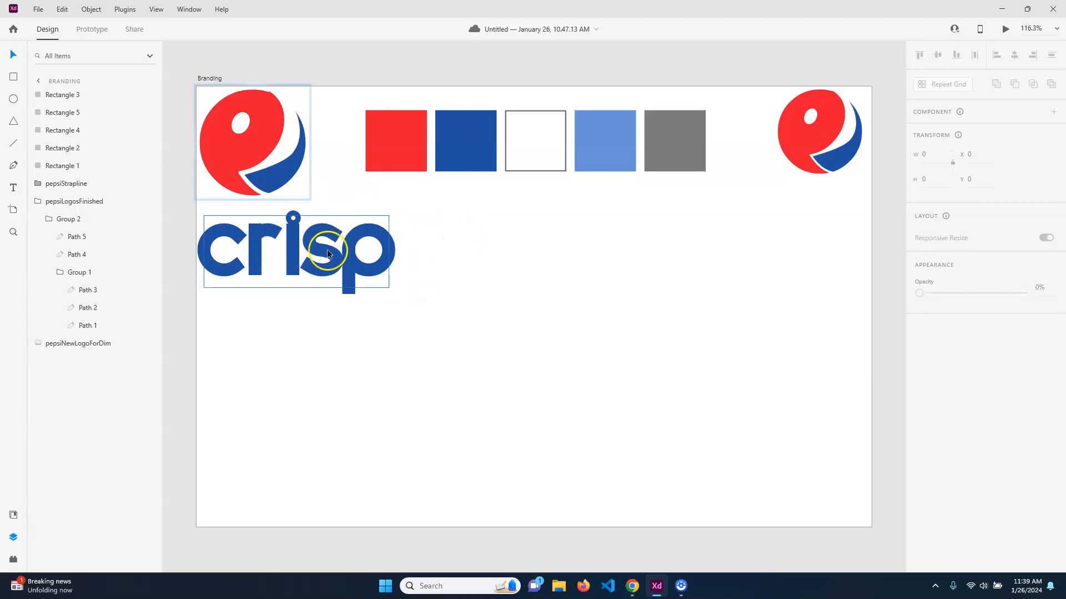
Expand the pepsiStrapline group down to Group 3 and examine the individual paths of the crisp lettering
{"action": "left_click", "coordinate": [300, 242]}
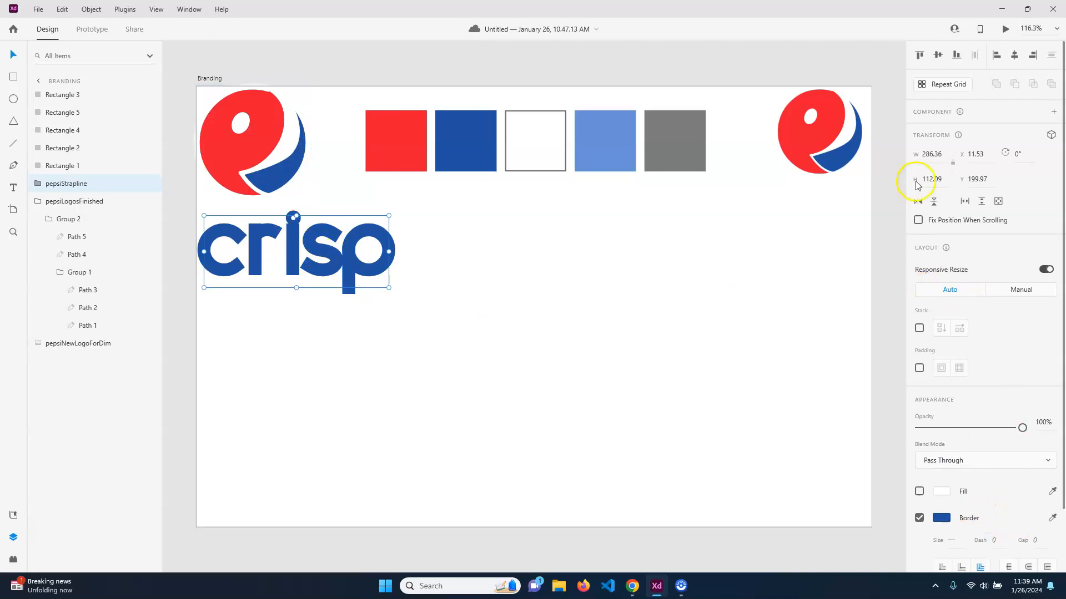
{"action": "left_click", "coordinate": [39, 185]}
{"action": "left_click", "coordinate": [49, 201]}
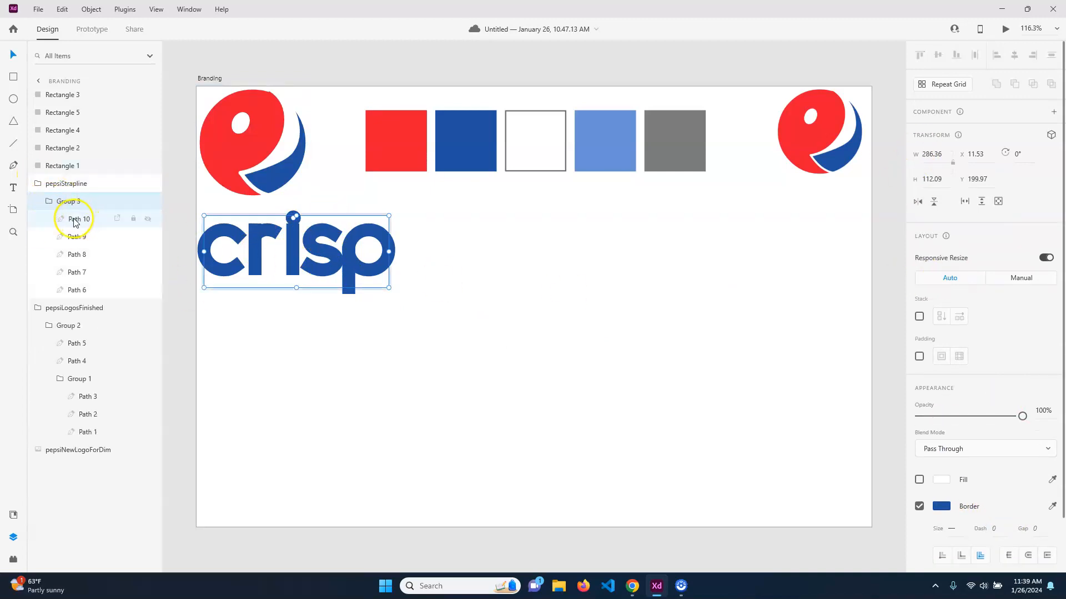
{"action": "left_click", "coordinate": [75, 238]}
{"action": "left_click", "coordinate": [76, 252]}
{"action": "left_click", "coordinate": [78, 272]}
{"action": "left_click", "coordinate": [80, 290]}
{"action": "left_click", "coordinate": [527, 298]}
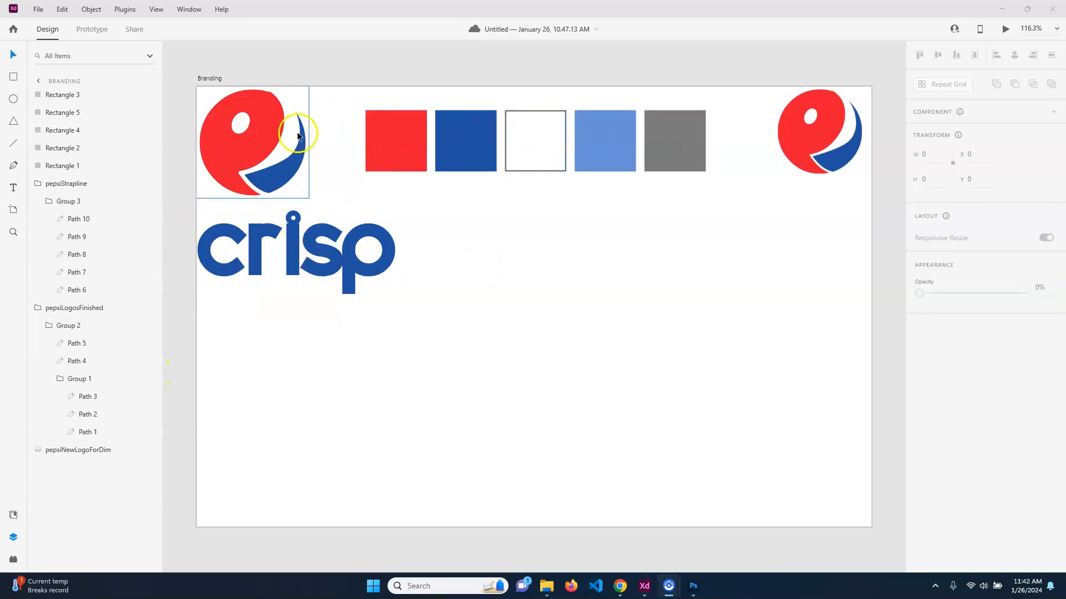
Try a border size of 2 on the crisp strapline, then delete the strapline and undo the deletion
{"action": "left_click", "coordinate": [376, 263]}
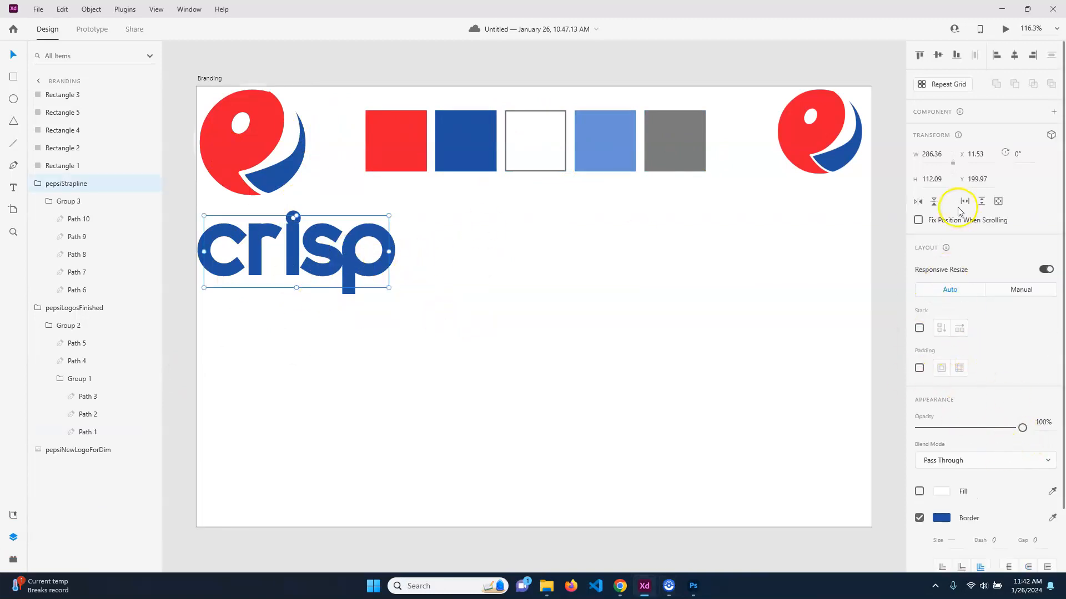
{"action": "scroll", "coordinate": [955, 261], "scroll_direction": "down", "scroll_amount": 2}
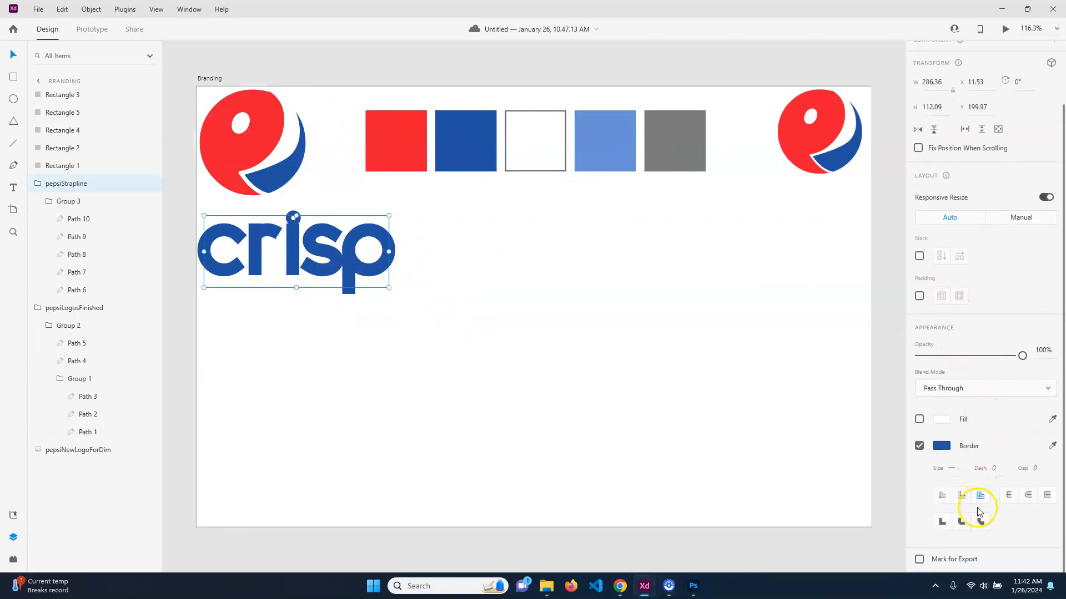
{"action": "left_click", "coordinate": [953, 468]}
{"action": "type", "text": "2"}
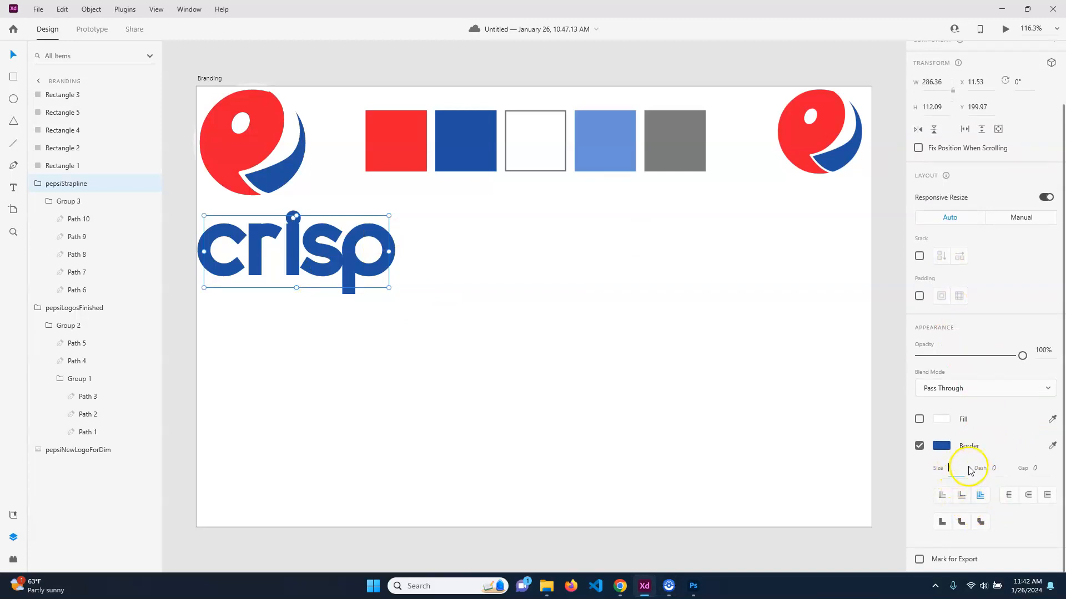
{"action": "key", "text": "Return"}
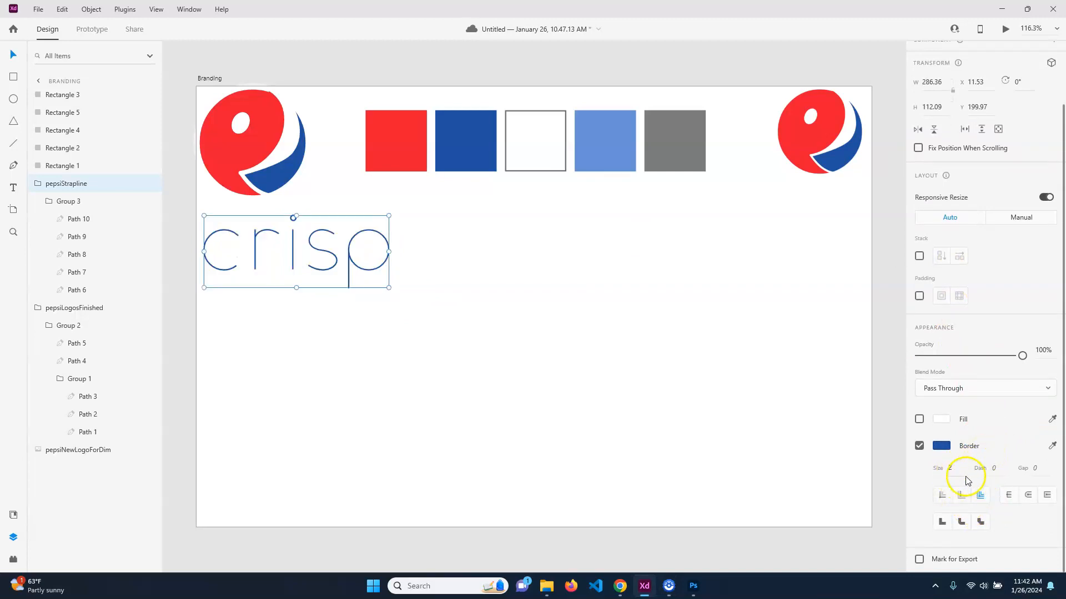
{"action": "key", "text": "Delete"}
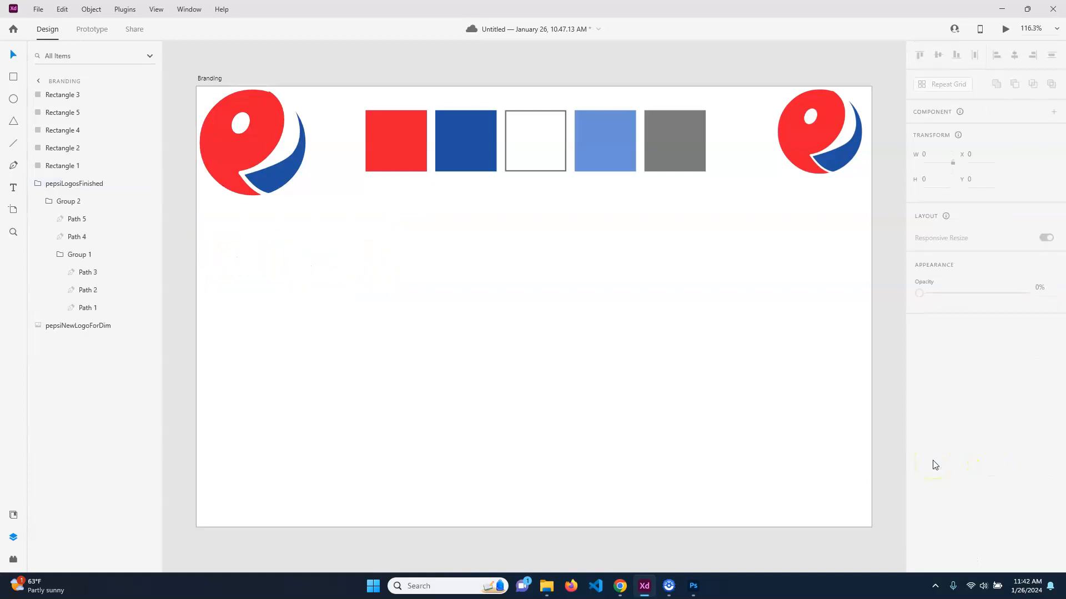
{"action": "key", "text": "ctrl+z"}
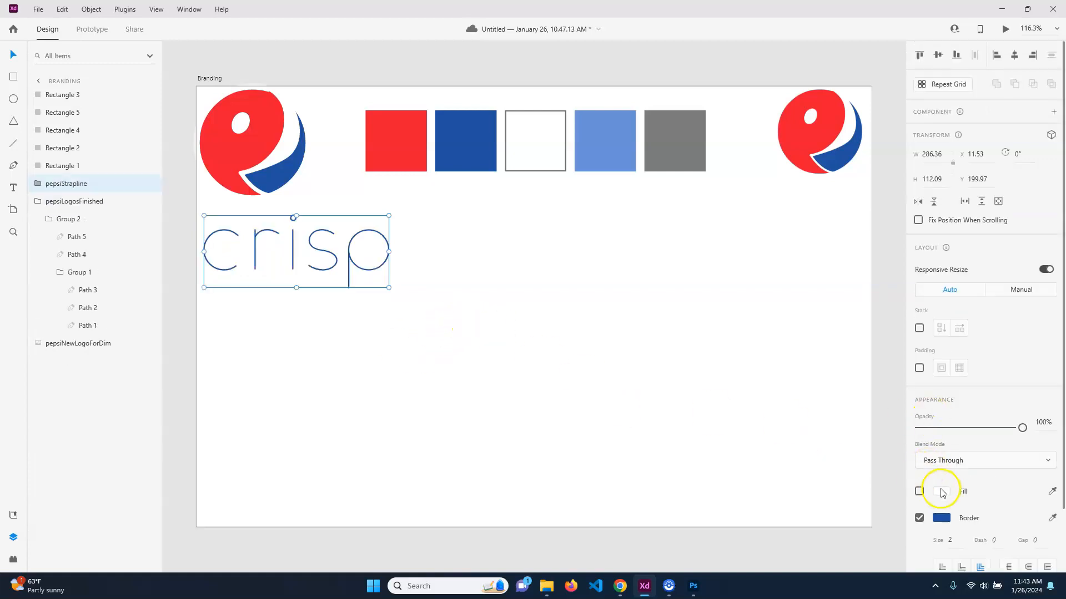
Set the crisp strapline's border size to 5 and deselect it
{"action": "scroll", "coordinate": [934, 508], "scroll_direction": "down", "scroll_amount": 1}
{"action": "scroll", "coordinate": [934, 508], "scroll_direction": "down", "scroll_amount": 2}
{"action": "left_click", "coordinate": [950, 468]}
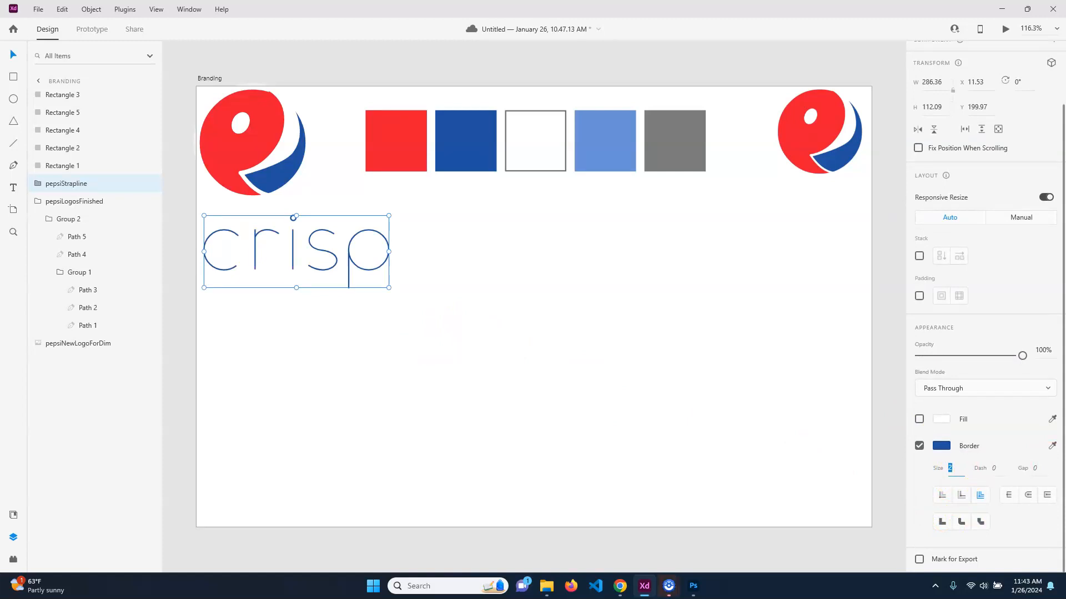
{"action": "type", "text": "5"}
{"action": "key", "text": "Return"}
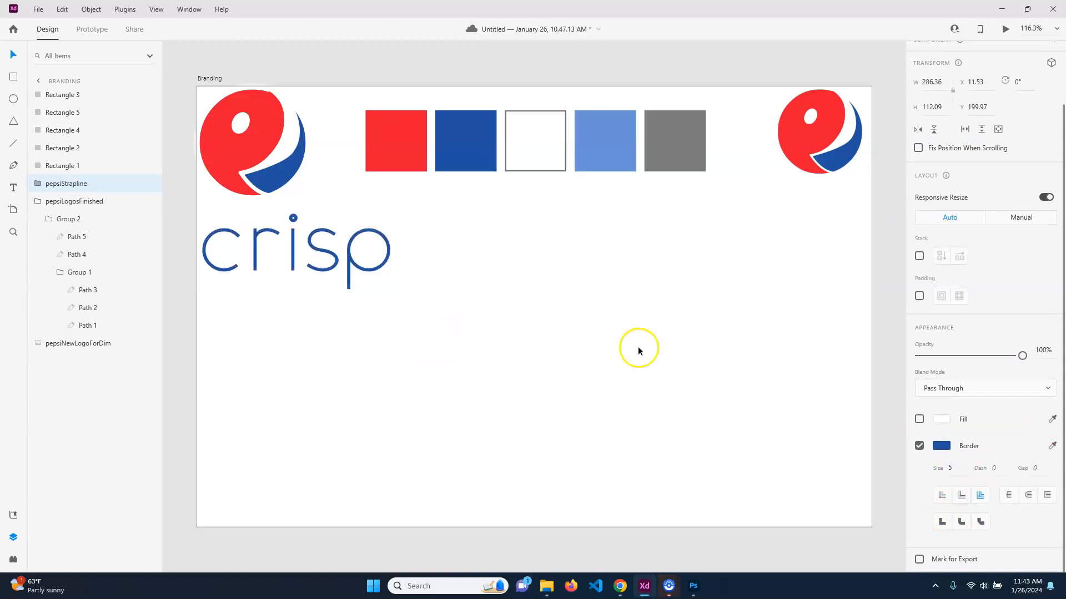
{"action": "left_click", "coordinate": [526, 290]}
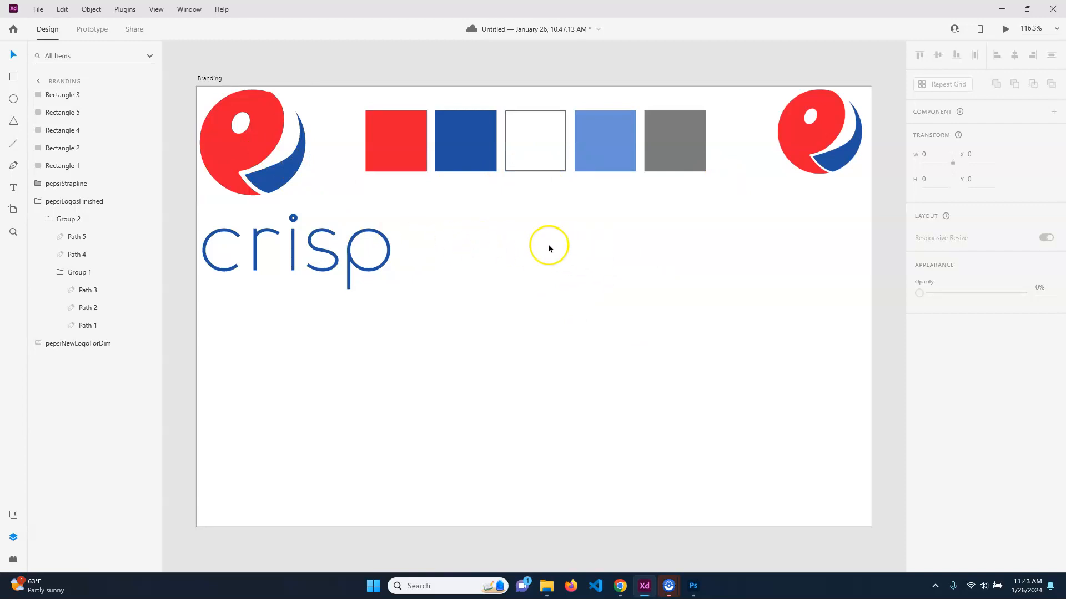
Add the text "Pepsi" beside the crisp strapline and set its font size to 72
{"action": "left_click", "coordinate": [14, 187]}
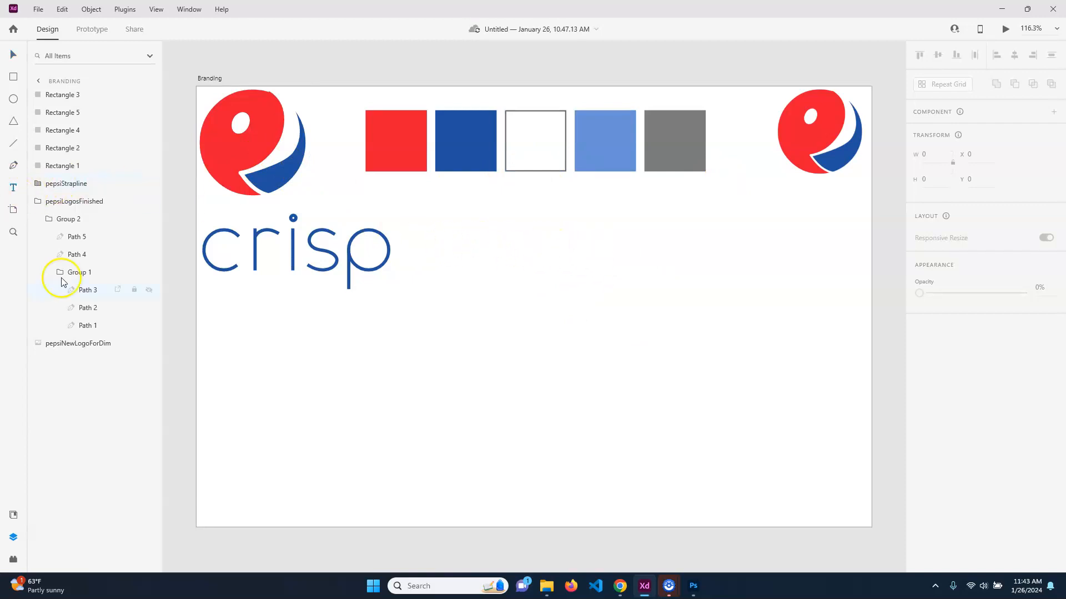
{"action": "left_click", "coordinate": [457, 278]}
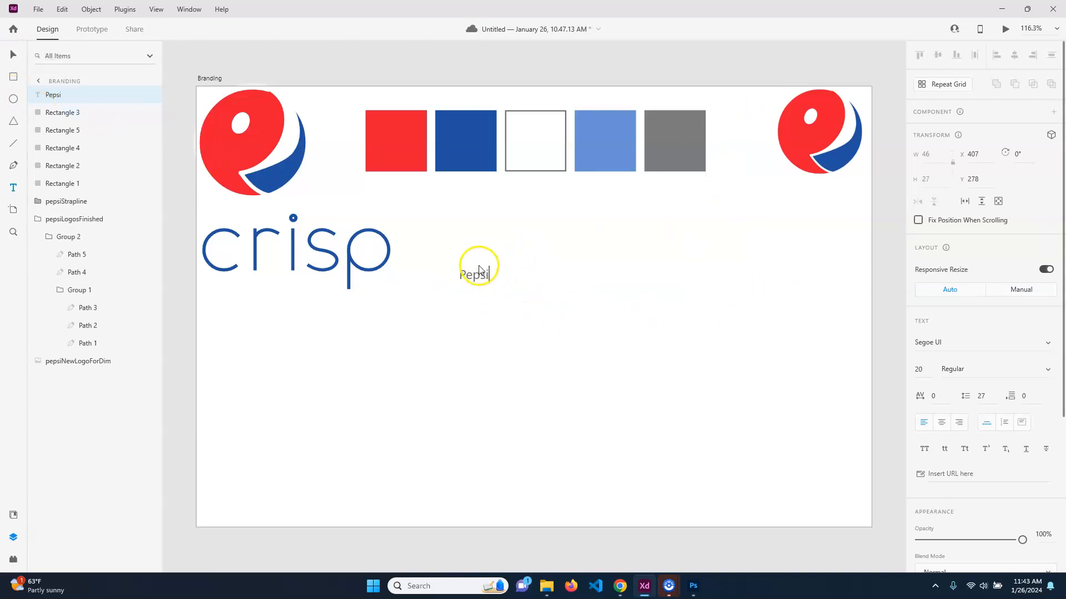
{"action": "left_click", "coordinate": [13, 55]}
{"action": "scroll", "coordinate": [975, 333], "scroll_direction": "down", "scroll_amount": 5}
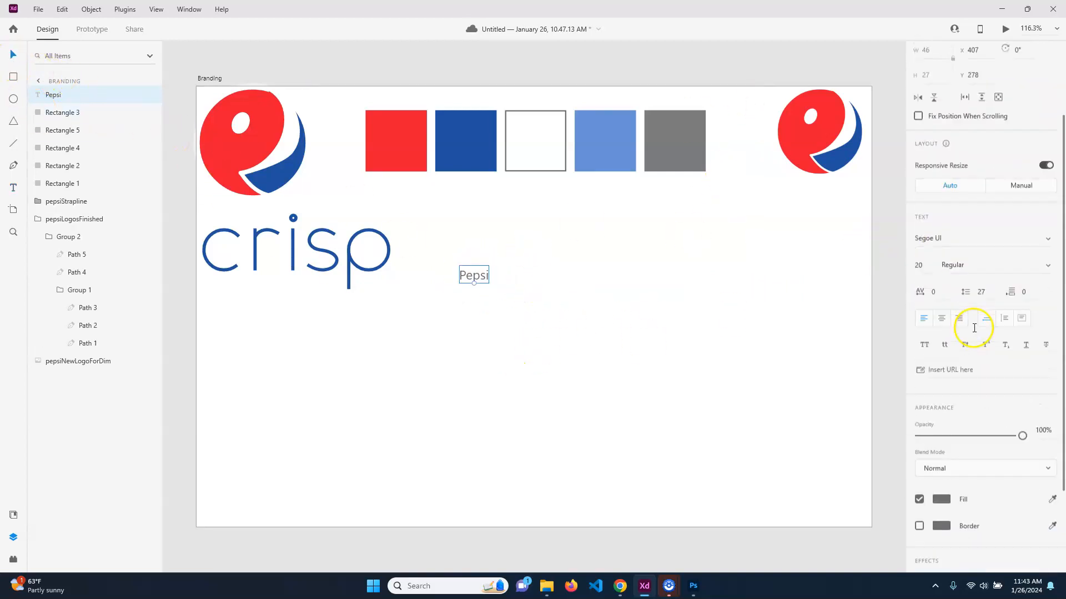
{"action": "left_click", "coordinate": [919, 150]}
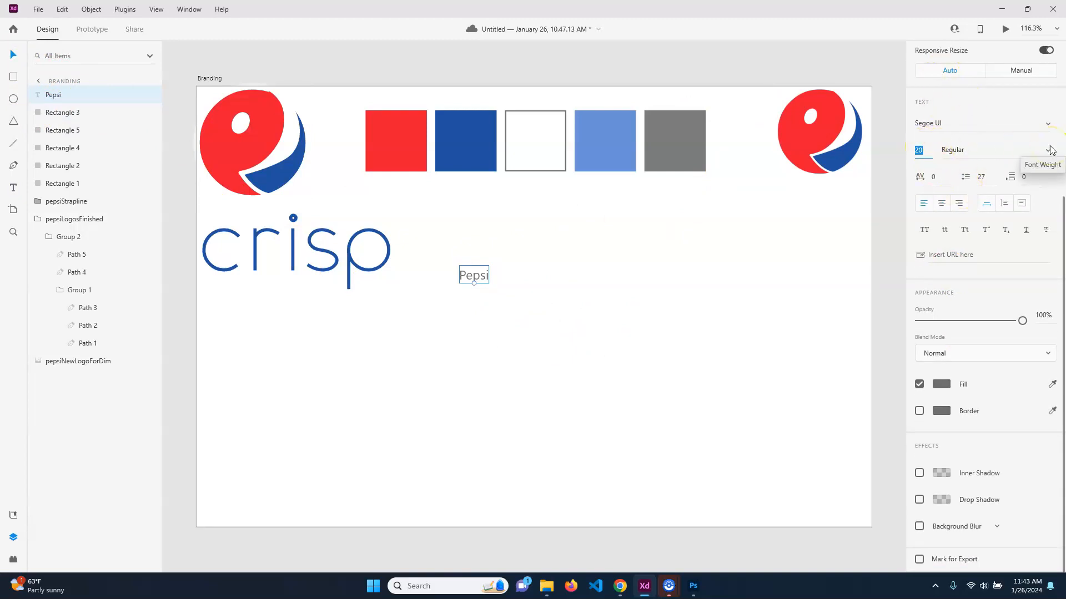
{"action": "key", "text": "Return"}
{"action": "left_click", "coordinate": [537, 238]}
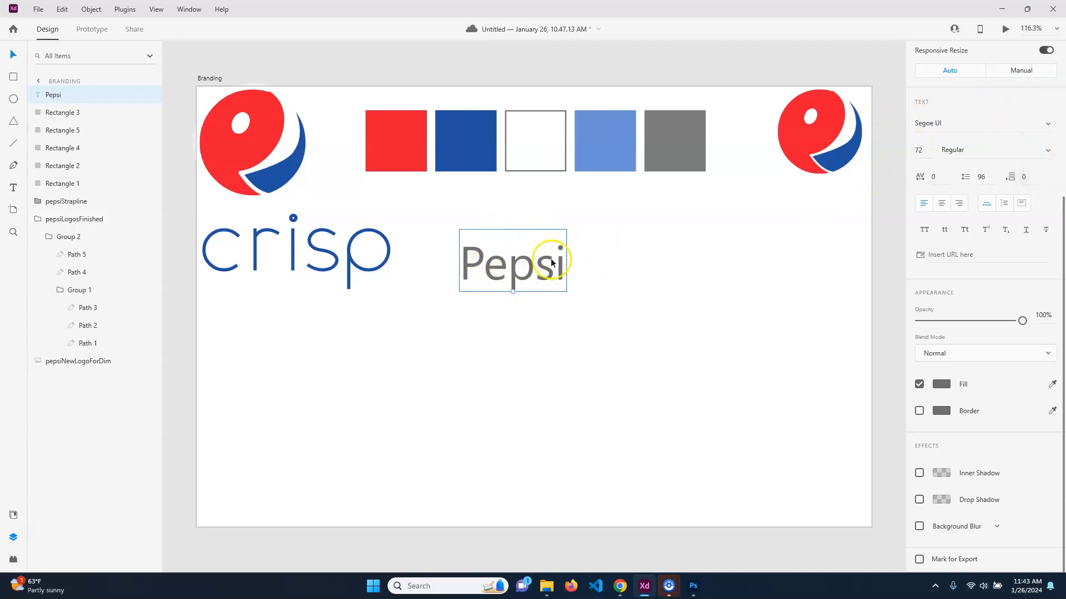
Change the Pepsi text's font to Josefin Sans and move the text up level with the crisp strapline
{"action": "left_click", "coordinate": [973, 125]}
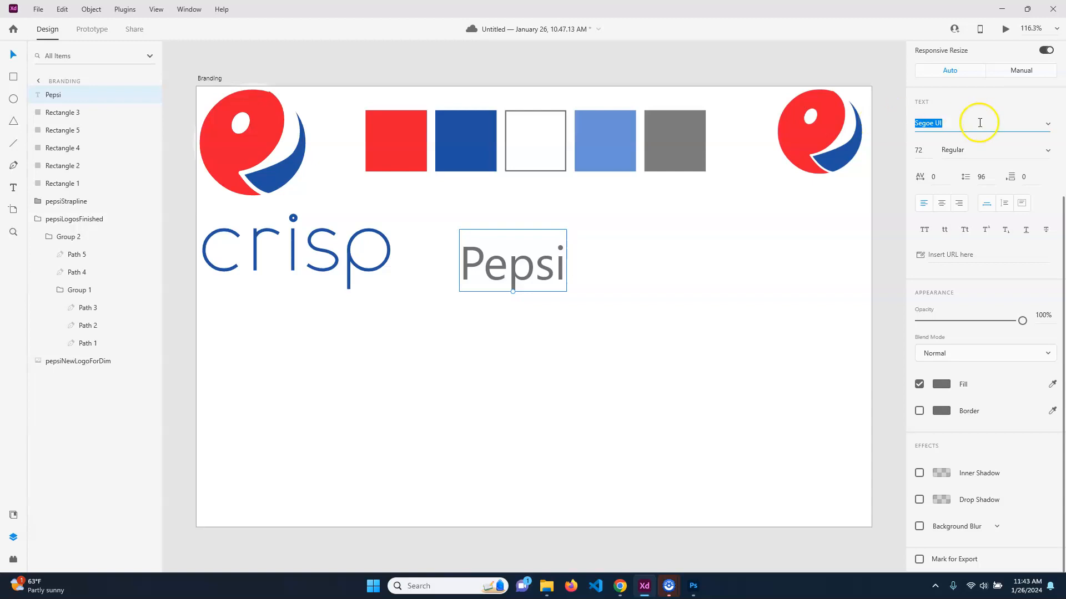
{"action": "left_click", "coordinate": [1047, 124]}
{"action": "scroll", "coordinate": [1009, 190], "scroll_direction": "down", "scroll_amount": 12}
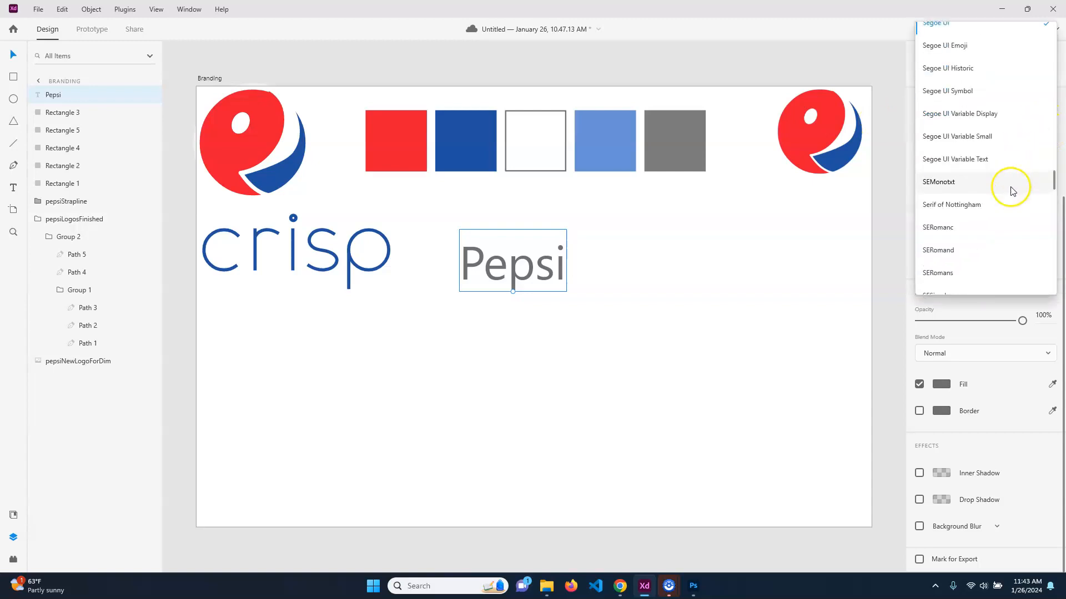
{"action": "scroll", "coordinate": [1006, 218], "scroll_direction": "up", "scroll_amount": 12}
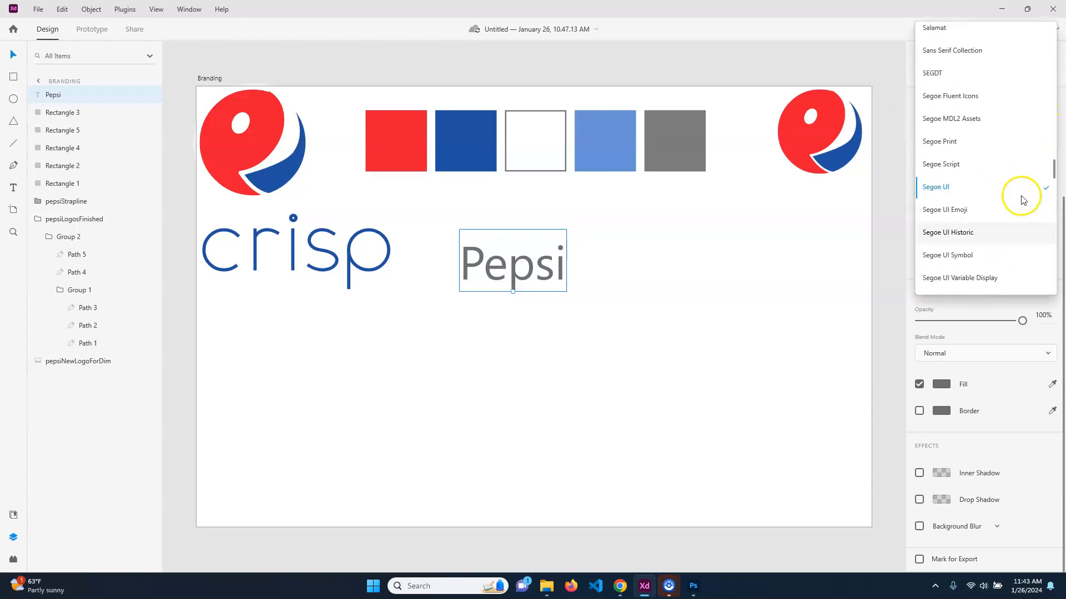
{"action": "scroll", "coordinate": [1018, 184], "scroll_direction": "up", "scroll_amount": 8}
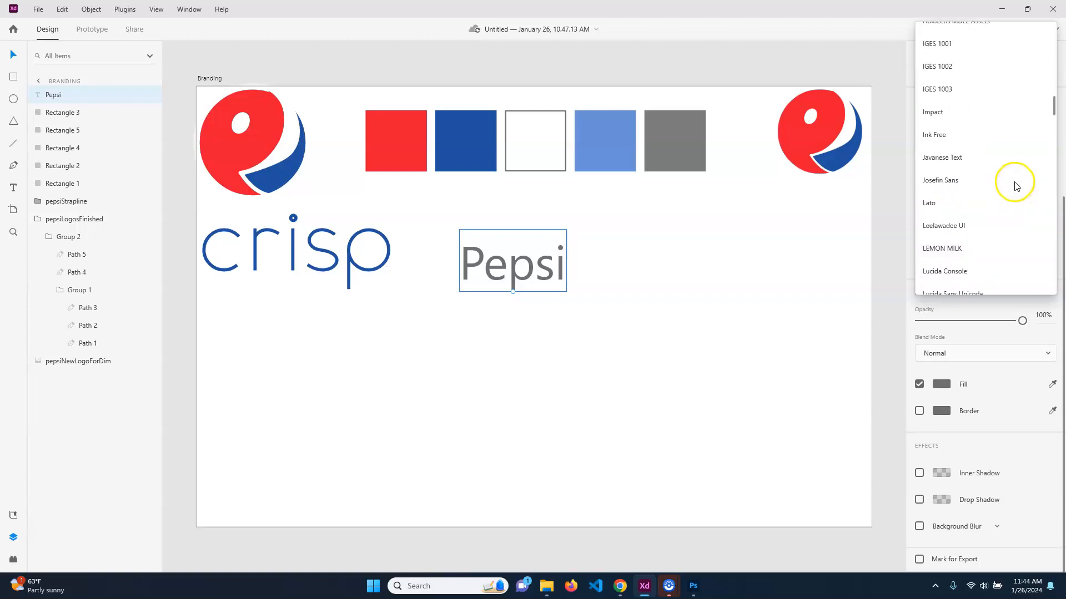
{"action": "left_click", "coordinate": [986, 180]}
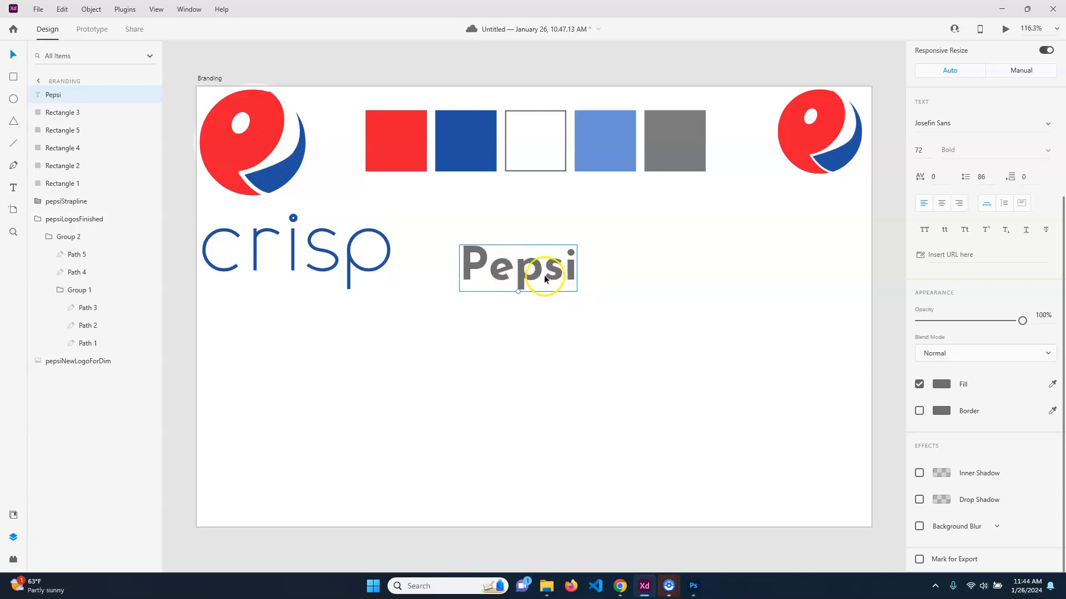
{"action": "left_click_drag", "start_coordinate": [545, 280], "coordinate": [546, 252]}
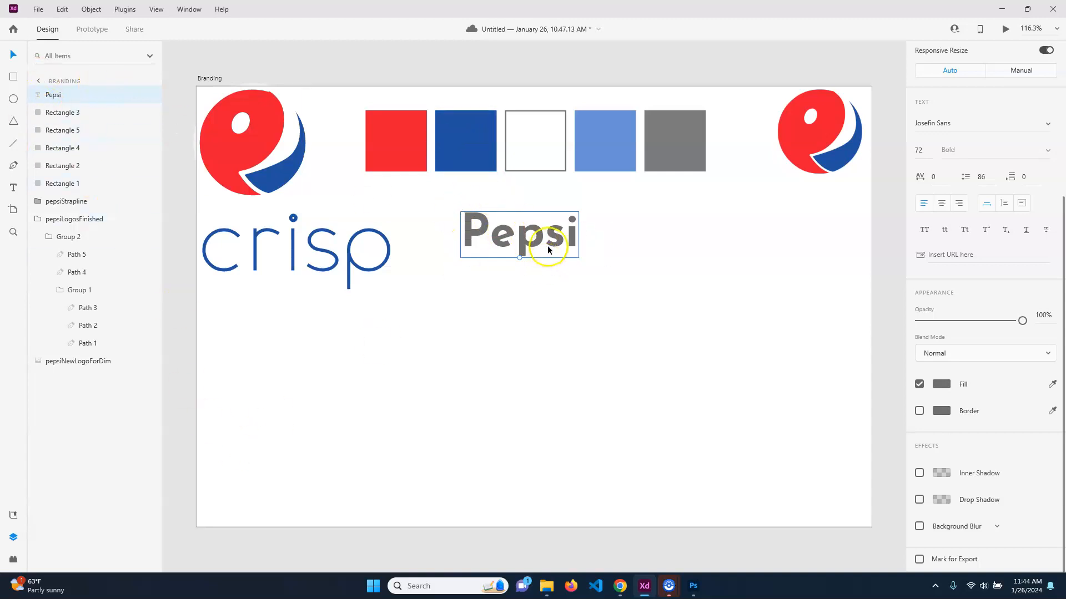
Fill the Pepsi text with the saved dark blue swatch and shift it slightly closer to the crisp strapline
{"action": "left_click", "coordinate": [941, 384]}
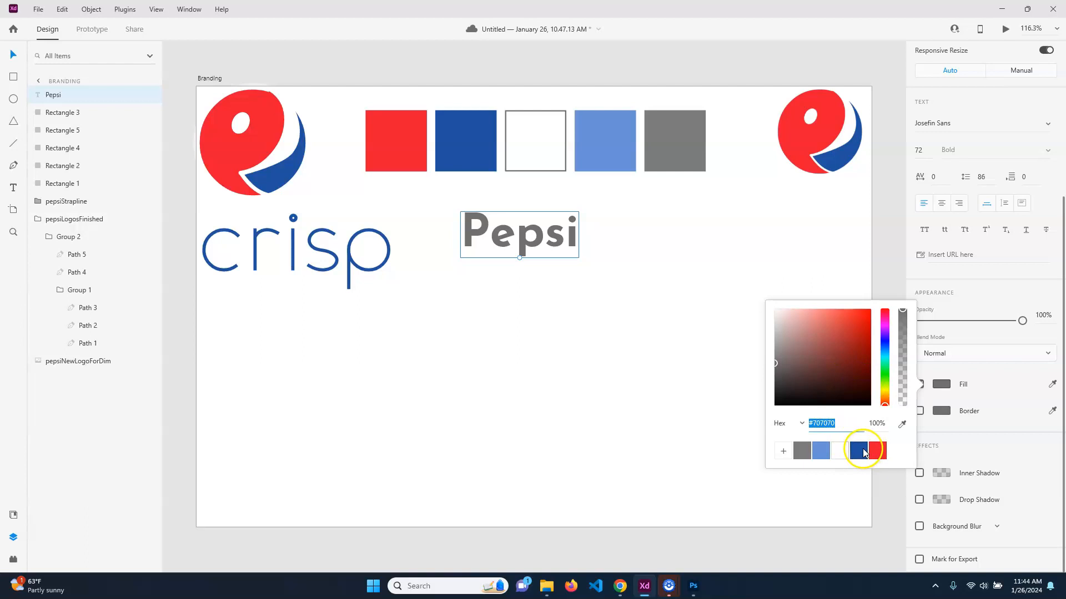
{"action": "left_click", "coordinate": [863, 451]}
{"action": "left_click_drag", "start_coordinate": [530, 243], "coordinate": [507, 249]}
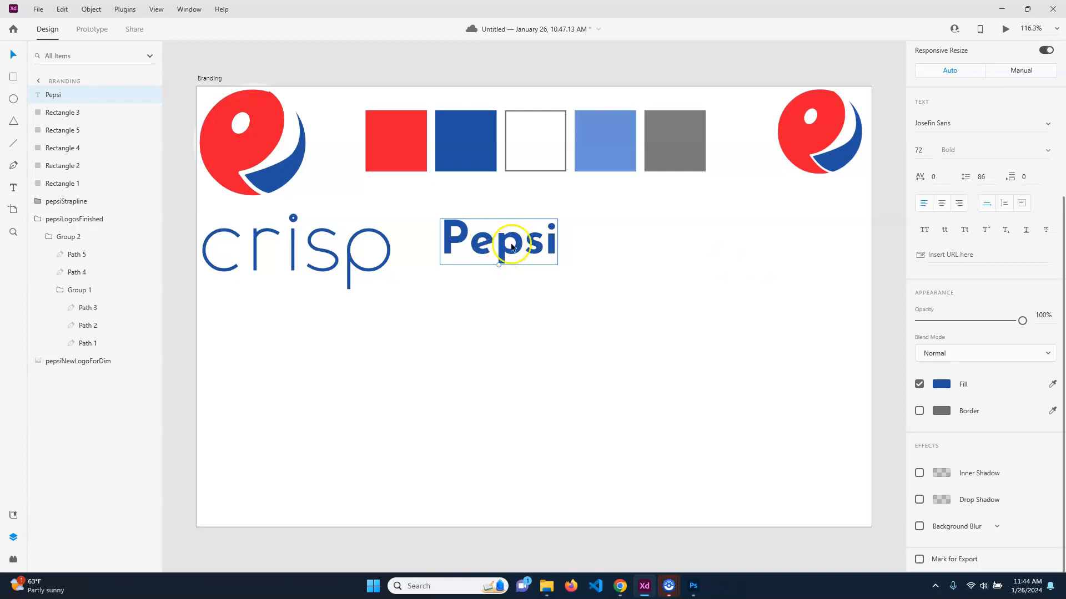
Duplicate the Pepsi text to its right and fill the copy with the saved light blue #6891D6
{"action": "left_click_drag", "start_coordinate": [497, 245], "coordinate": [675, 248], "text": "alt"}
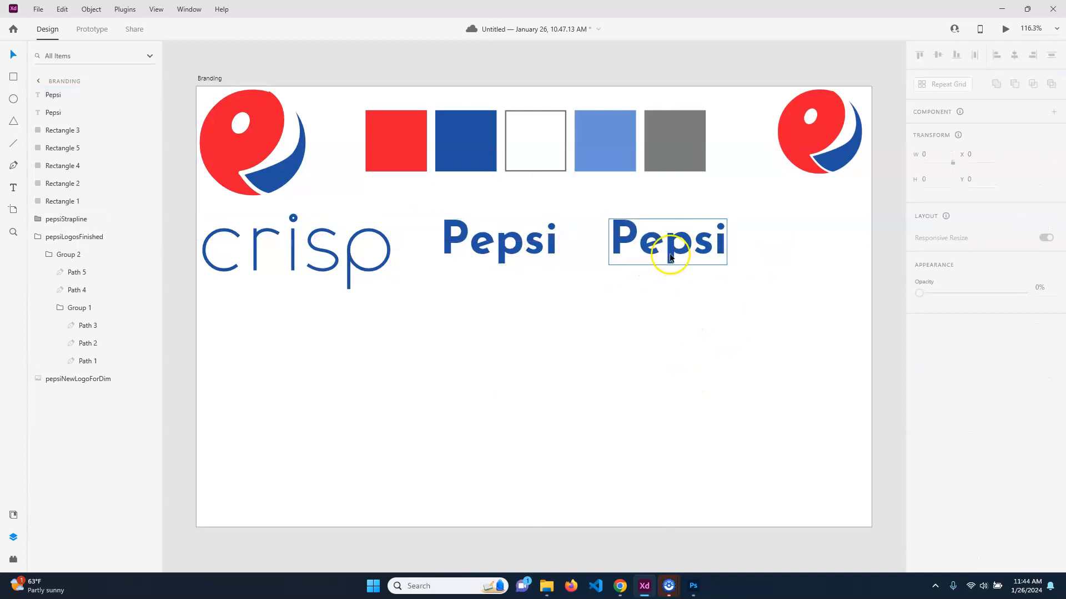
{"action": "scroll", "coordinate": [1016, 428], "scroll_direction": "down", "scroll_amount": 5}
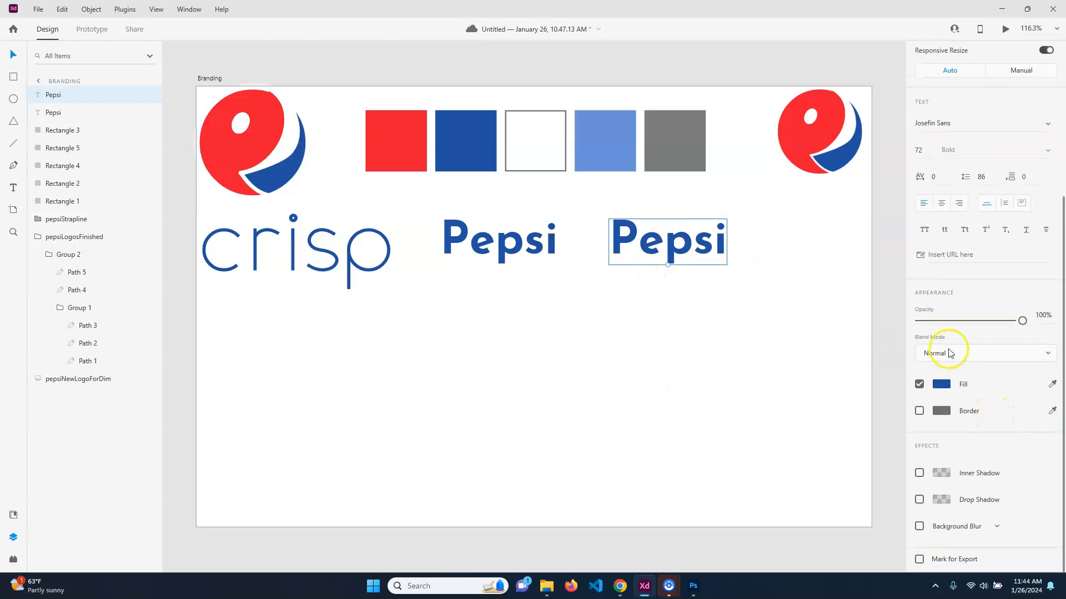
{"action": "left_click", "coordinate": [941, 384]}
{"action": "left_click", "coordinate": [820, 450]}
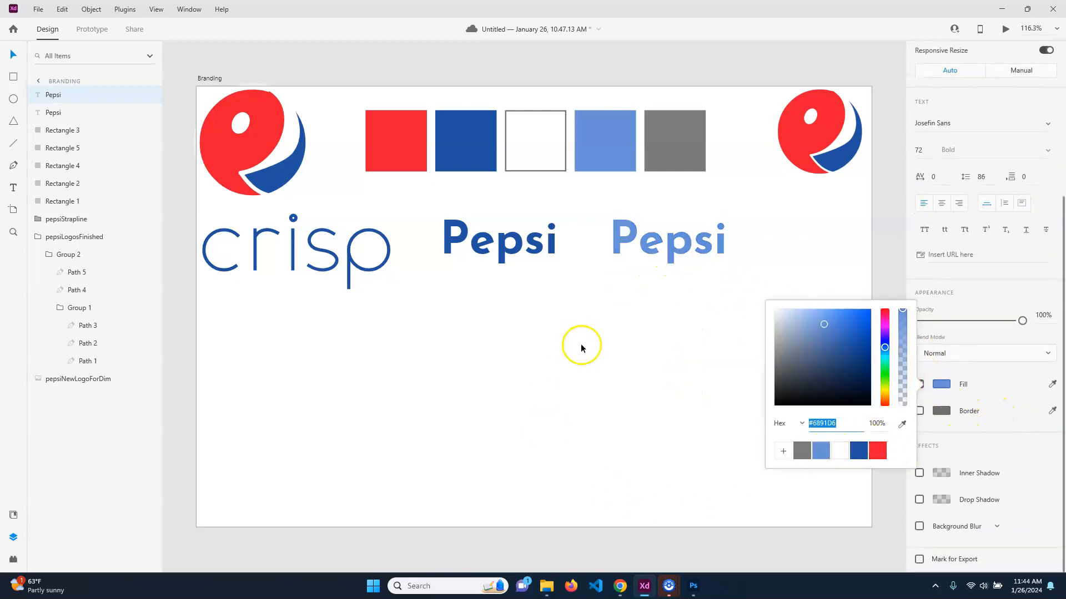
{"action": "left_click", "coordinate": [580, 344]}
{"action": "left_click", "coordinate": [548, 238]}
{"action": "left_click", "coordinate": [476, 244]}
{"action": "left_click", "coordinate": [736, 255]}
{"action": "left_click", "coordinate": [619, 347]}
{"action": "left_click", "coordinate": [471, 242]}
{"action": "left_click", "coordinate": [633, 231]}
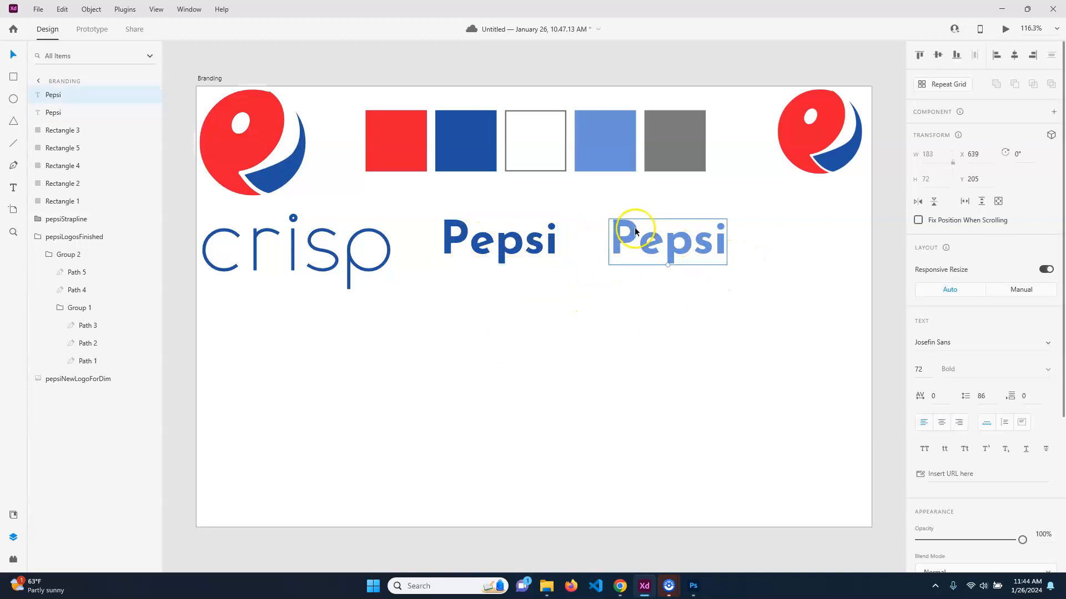
{"action": "left_click", "coordinate": [456, 329]}
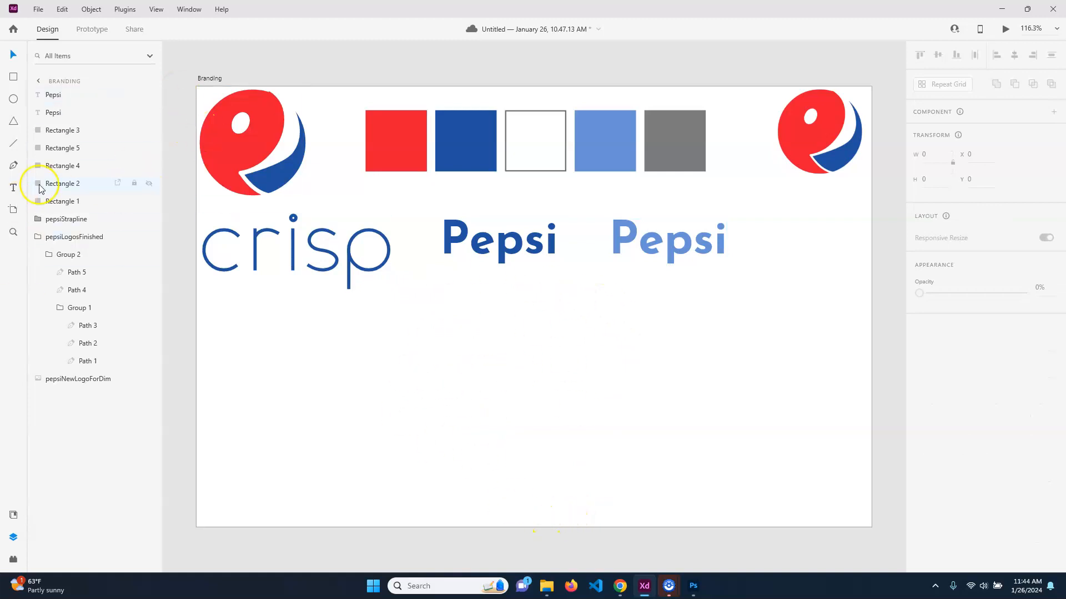
{"action": "left_click", "coordinate": [14, 189]}
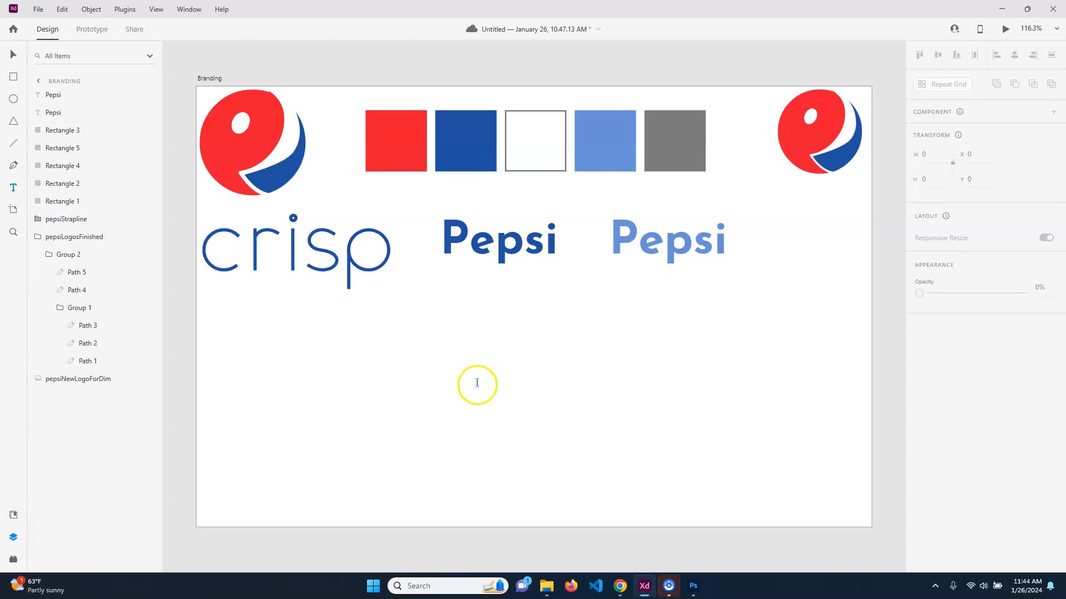
{"action": "left_click", "coordinate": [476, 383]}
{"action": "type", "text": "sadfasdfasd"}
{"action": "left_click", "coordinate": [13, 54]}
{"action": "key", "text": "Delete"}
Draw an area text box about 250 by 298 below the Pepsi texts and set its font to Roboto at size 18
{"action": "left_click", "coordinate": [14, 187]}
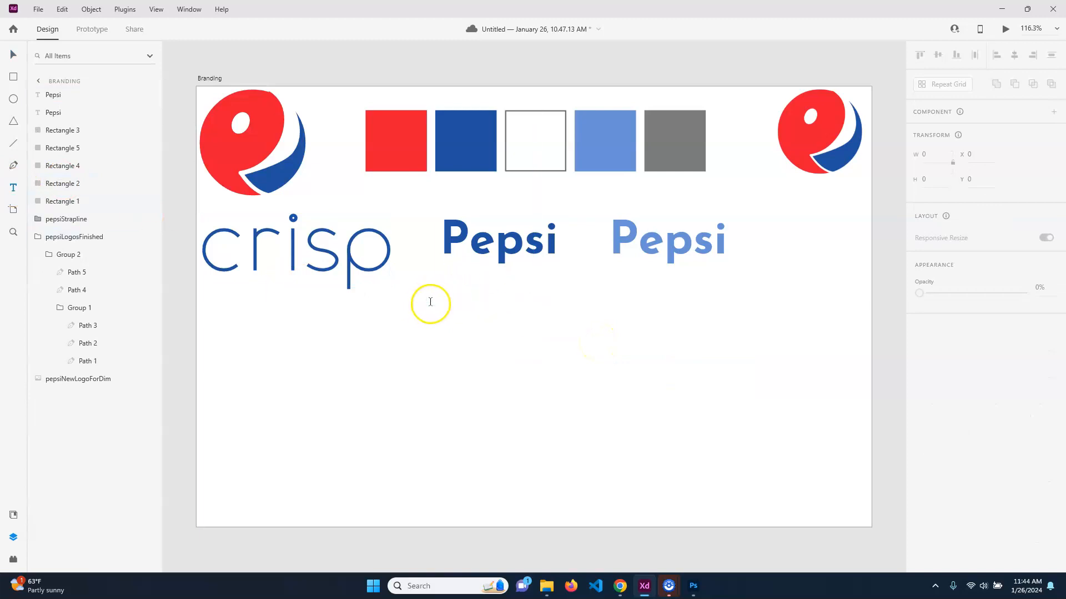
{"action": "left_click_drag", "start_coordinate": [430, 304], "coordinate": [592, 496]}
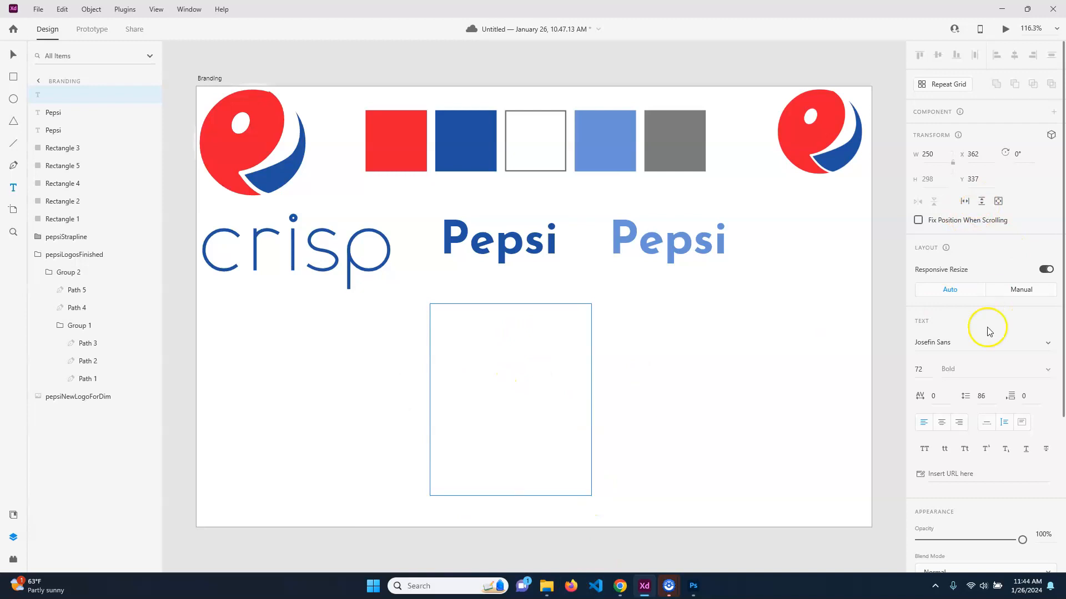
{"action": "left_click", "coordinate": [970, 343]}
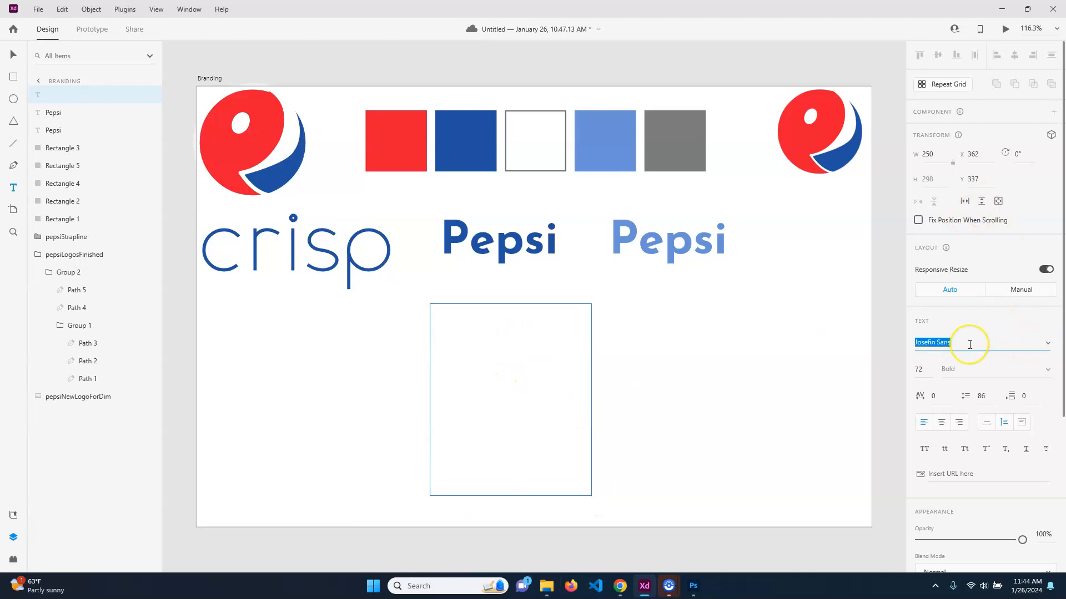
{"action": "left_click", "coordinate": [1047, 345]}
{"action": "scroll", "coordinate": [1011, 357], "scroll_direction": "down", "scroll_amount": 20}
{"action": "scroll", "coordinate": [1010, 368], "scroll_direction": "down", "scroll_amount": 3}
{"action": "scroll", "coordinate": [1010, 367], "scroll_direction": "up", "scroll_amount": 6}
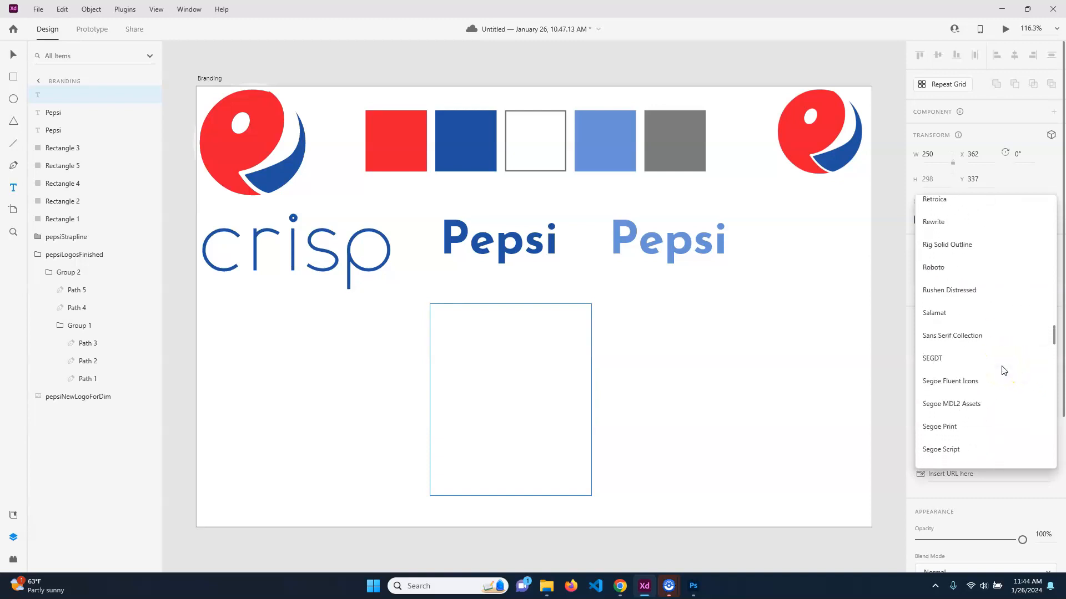
{"action": "left_click", "coordinate": [950, 271]}
{"action": "left_click", "coordinate": [917, 381]}
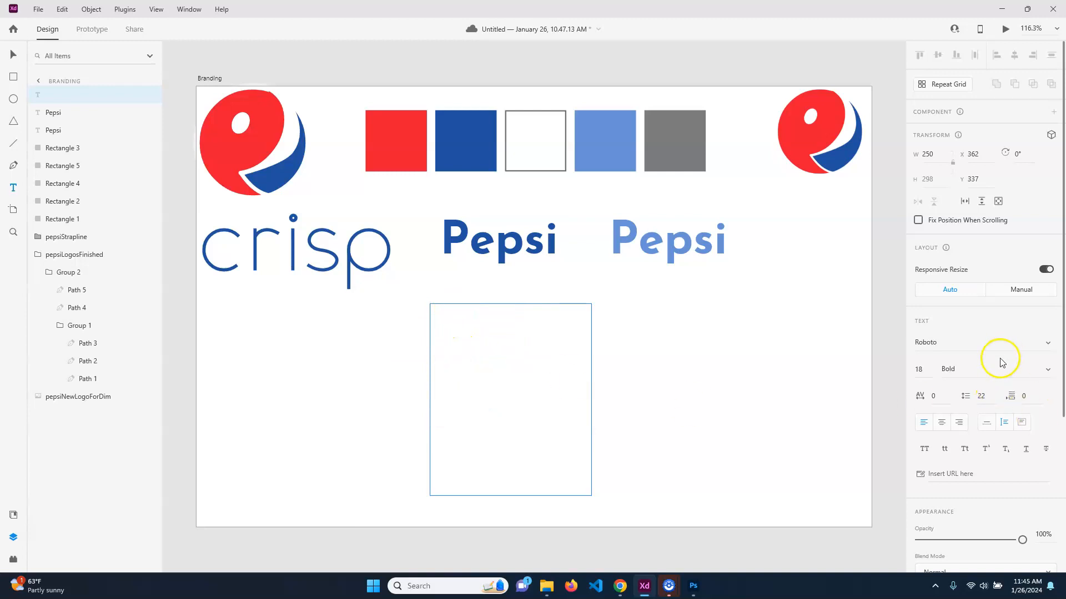
Try a black #000000 text fill for the empty text box, then leave text editing
{"action": "scroll", "coordinate": [988, 383], "scroll_direction": "down", "scroll_amount": 4}
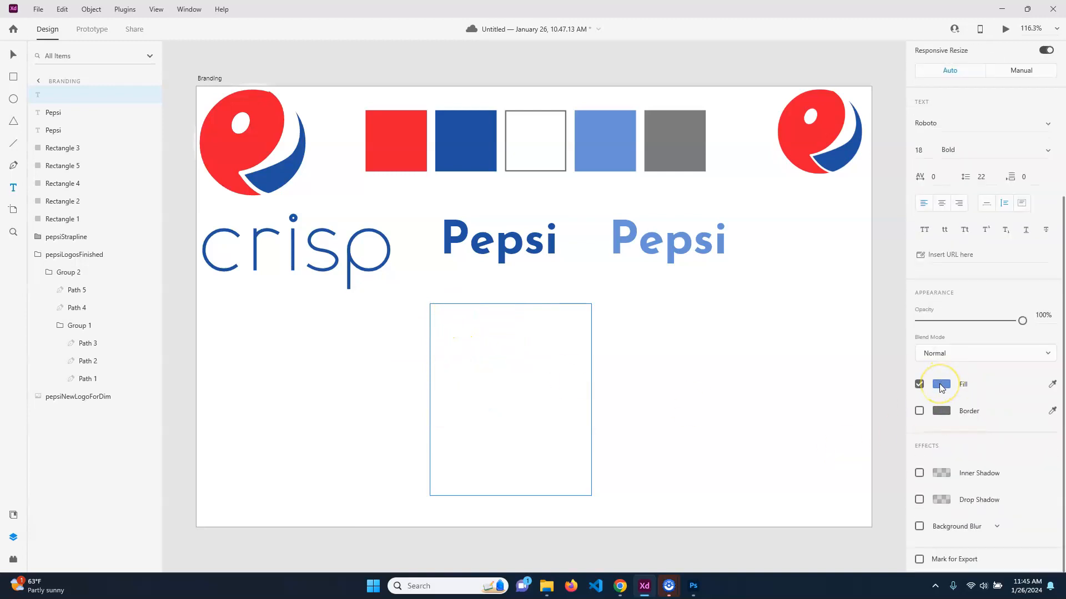
{"action": "left_click", "coordinate": [940, 385]}
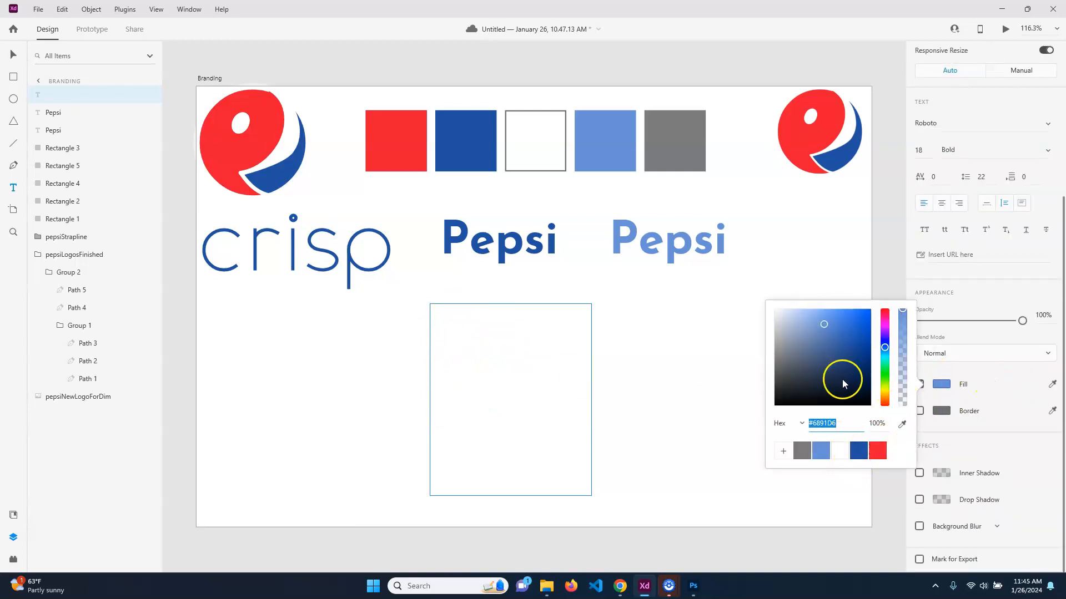
{"action": "left_click_drag", "start_coordinate": [800, 383], "coordinate": [775, 405]}
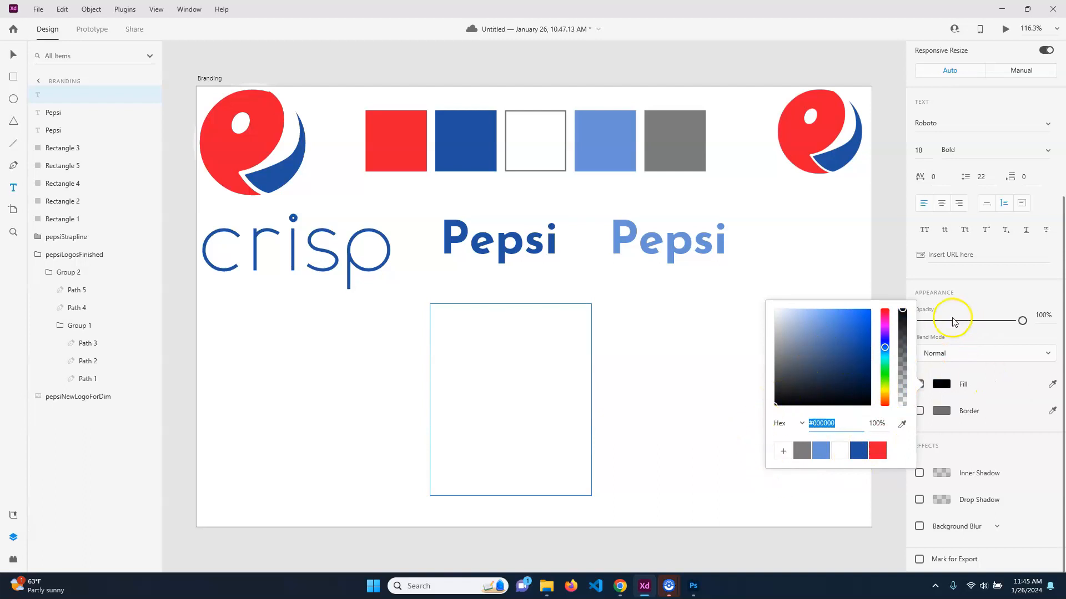
{"action": "left_click", "coordinate": [1010, 287]}
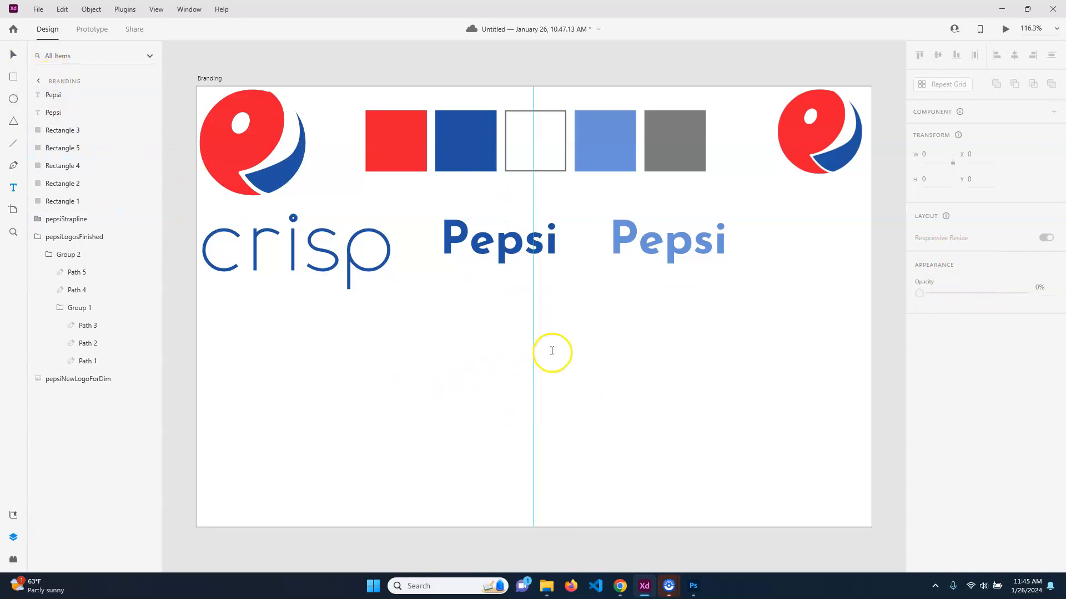
{"action": "left_click", "coordinate": [601, 468]}
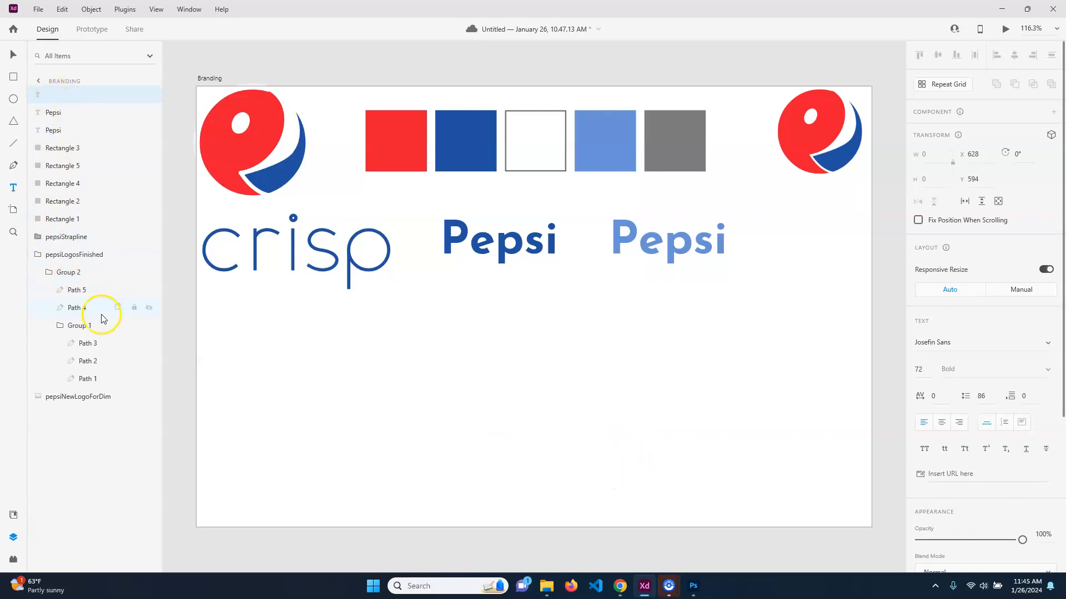
{"action": "left_click", "coordinate": [12, 51]}
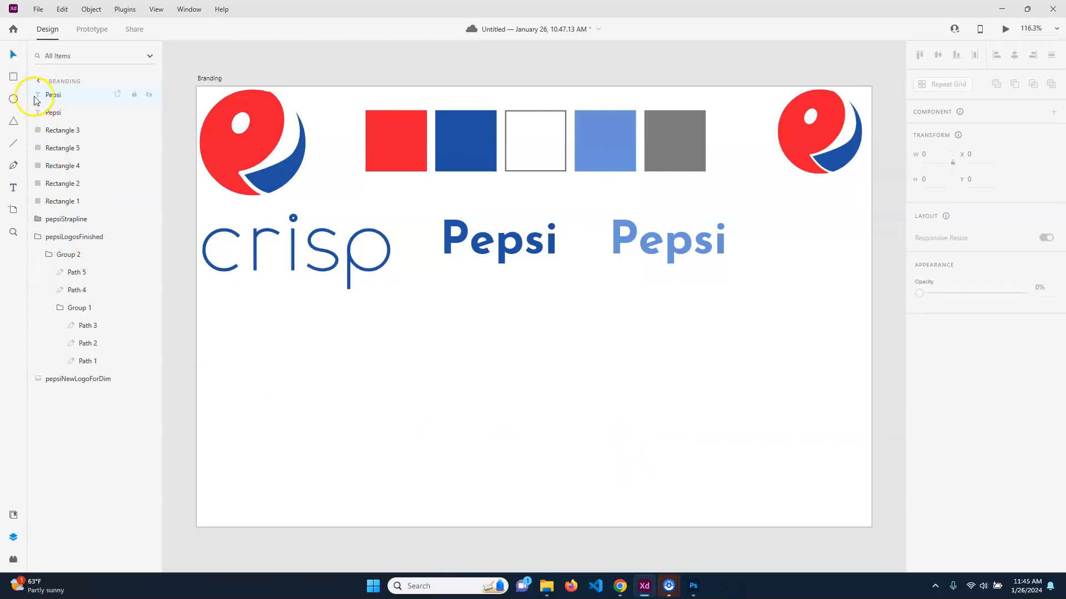
{"action": "left_click", "coordinate": [15, 190]}
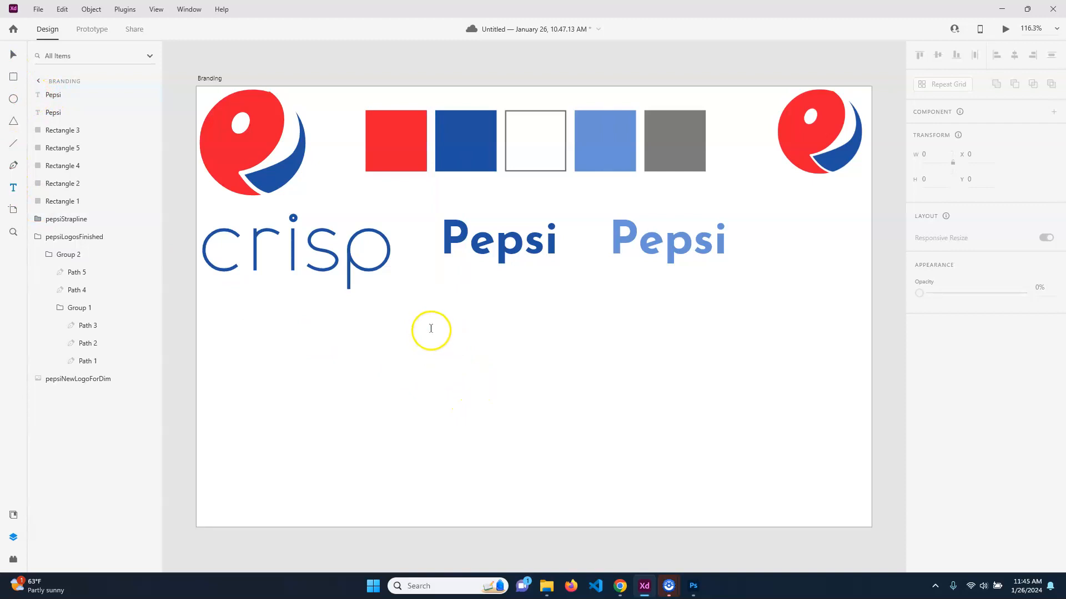
{"action": "left_click_drag", "start_coordinate": [426, 330], "coordinate": [603, 511]}
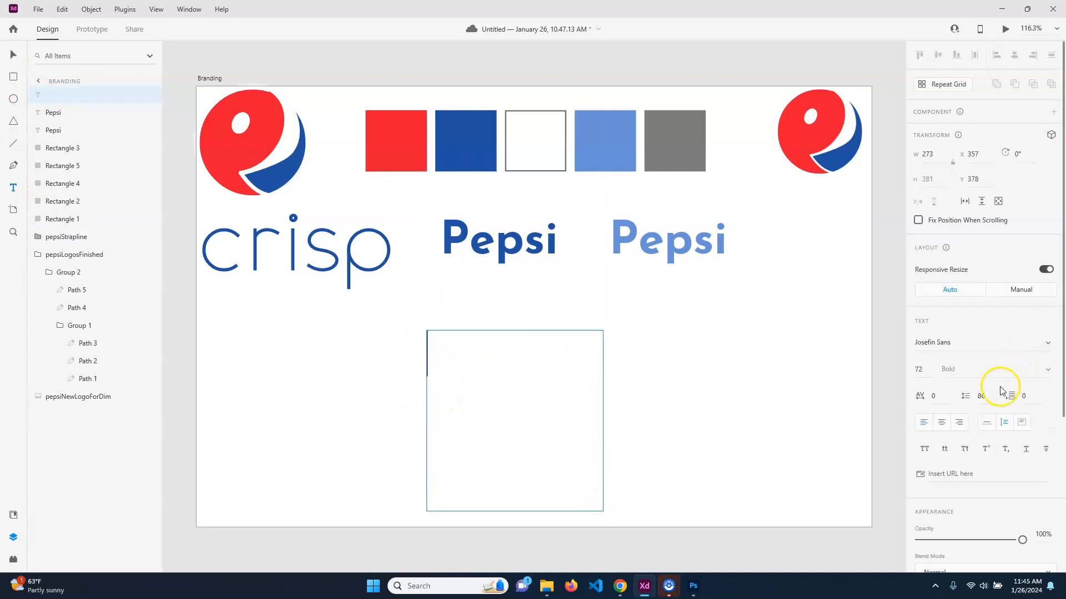
{"action": "scroll", "coordinate": [997, 400], "scroll_direction": "down", "scroll_amount": 4}
{"action": "scroll", "coordinate": [996, 400], "scroll_direction": "up", "scroll_amount": 3}
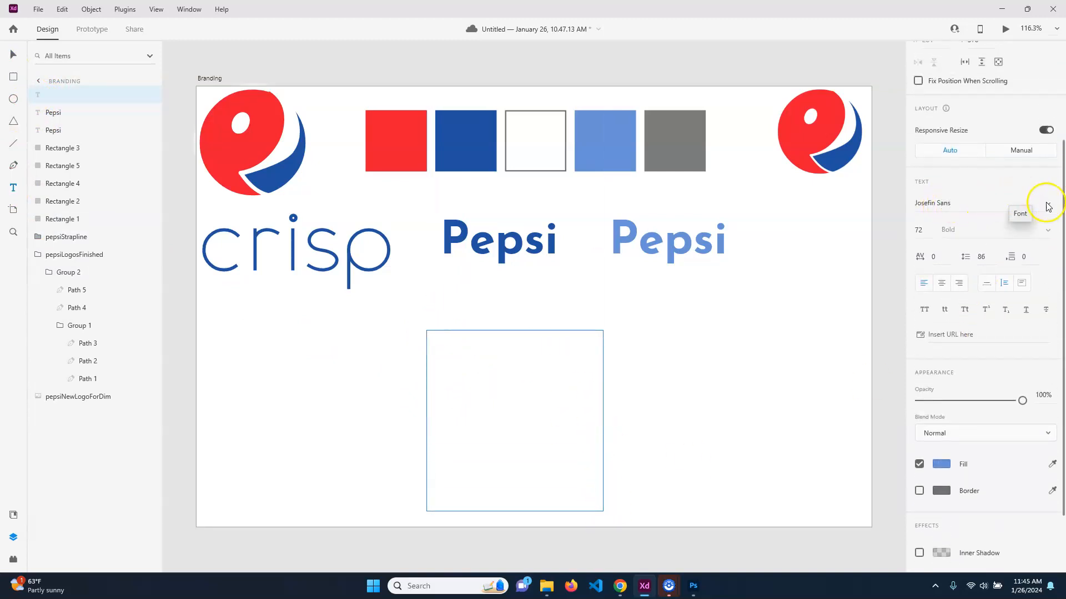
{"action": "left_click", "coordinate": [1022, 205]}
{"action": "scroll", "coordinate": [1027, 222], "scroll_direction": "up", "scroll_amount": 5}
{"action": "scroll", "coordinate": [1015, 211], "scroll_direction": "down", "scroll_amount": 8}
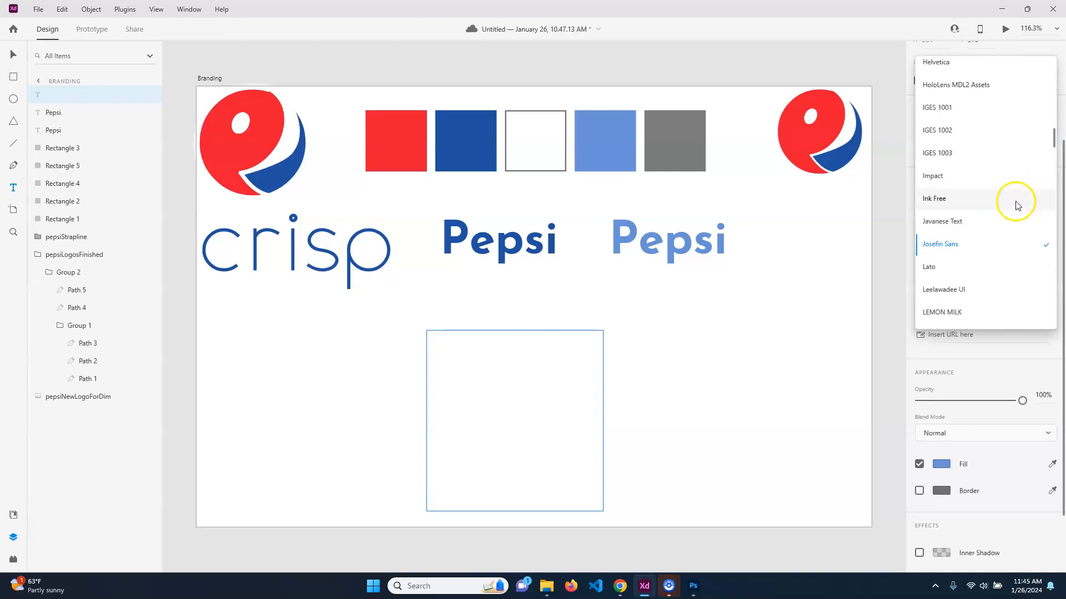
{"action": "scroll", "coordinate": [1008, 219], "scroll_direction": "down", "scroll_amount": 10}
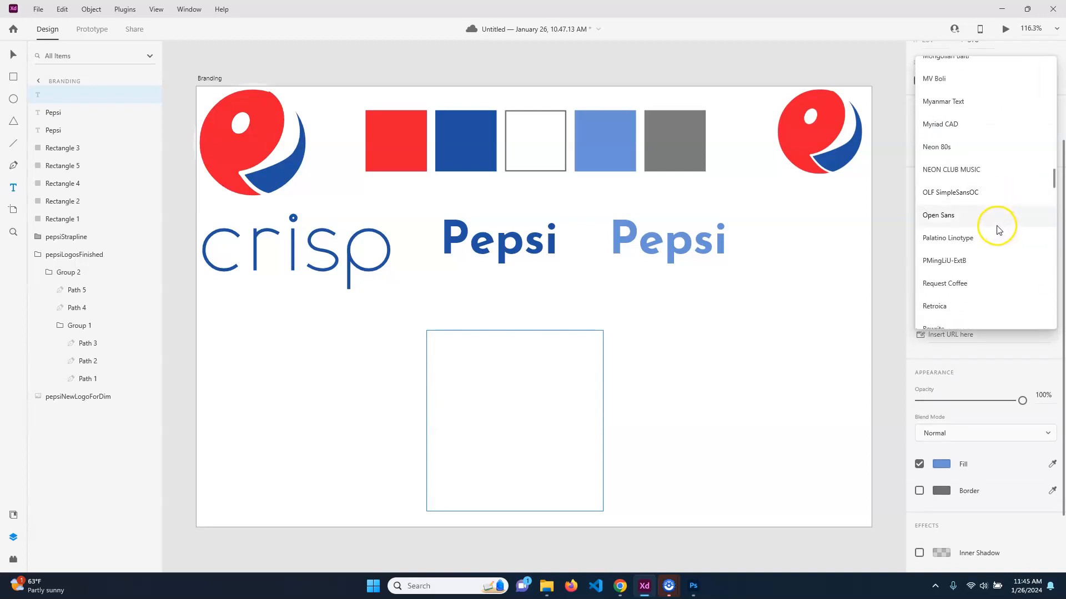
{"action": "scroll", "coordinate": [981, 307], "scroll_direction": "down", "scroll_amount": 2}
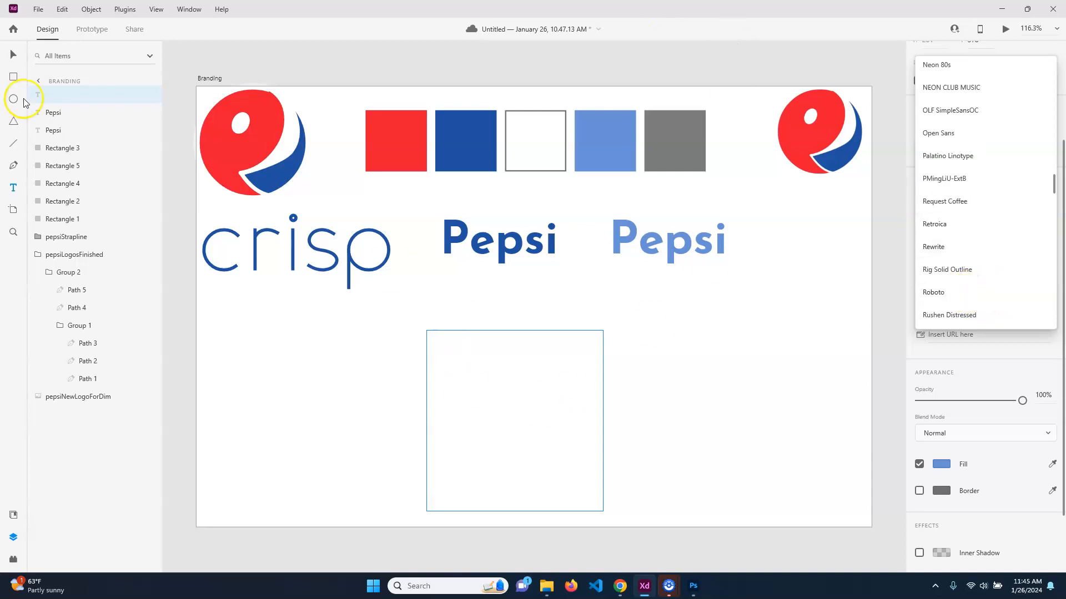
{"action": "left_click", "coordinate": [12, 55]}
{"action": "key", "text": "Escape"}
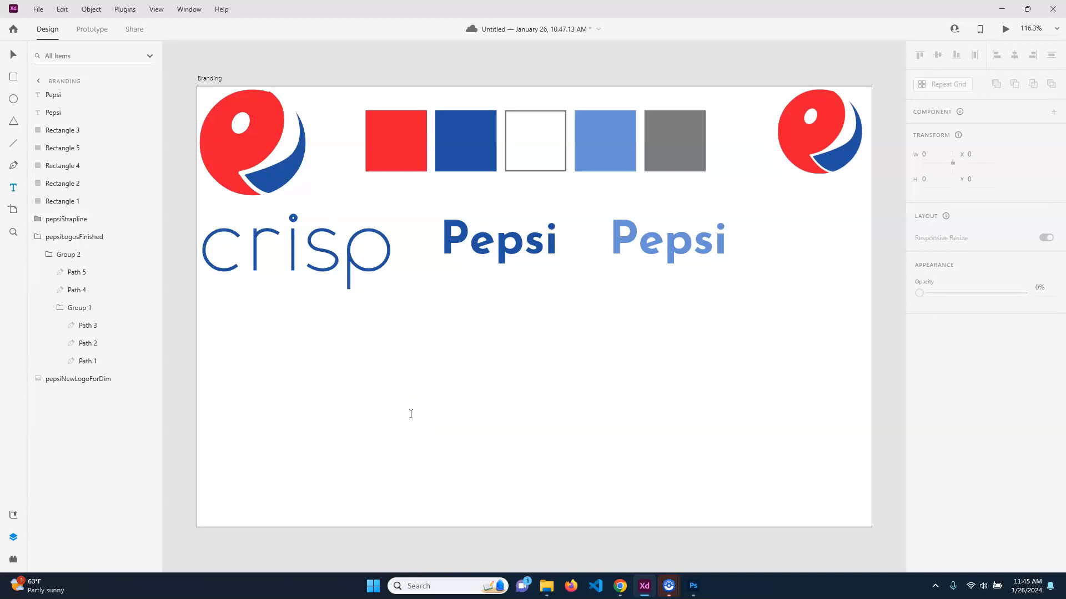
{"action": "left_click", "coordinate": [12, 54]}
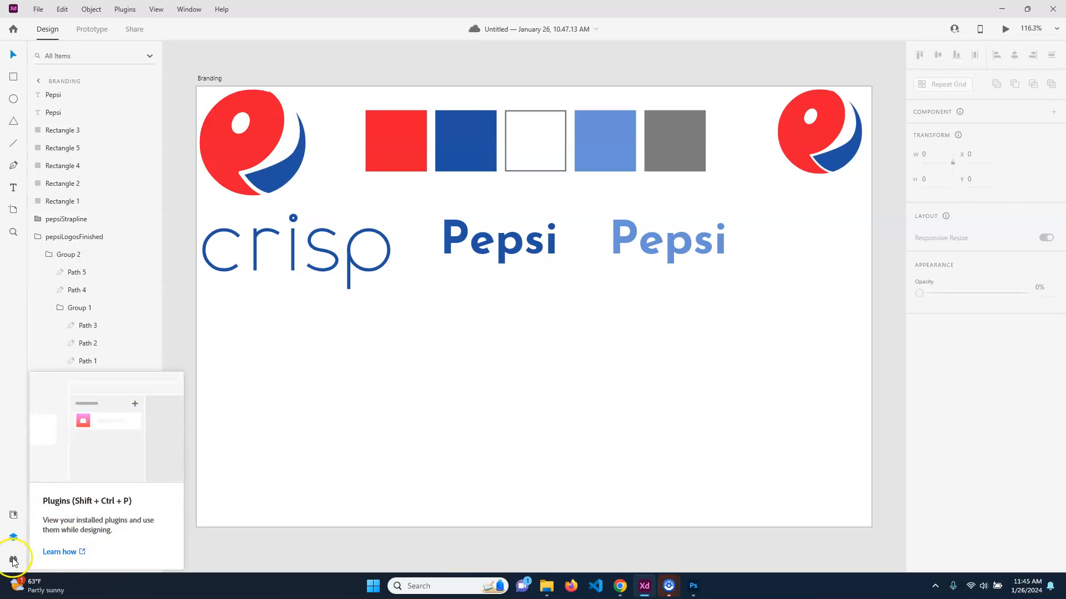
Look through the featured plugins in the Creative Cloud Desktop marketplace, then close its window
{"action": "left_click", "coordinate": [13, 559]}
{"action": "left_click", "coordinate": [98, 198]}
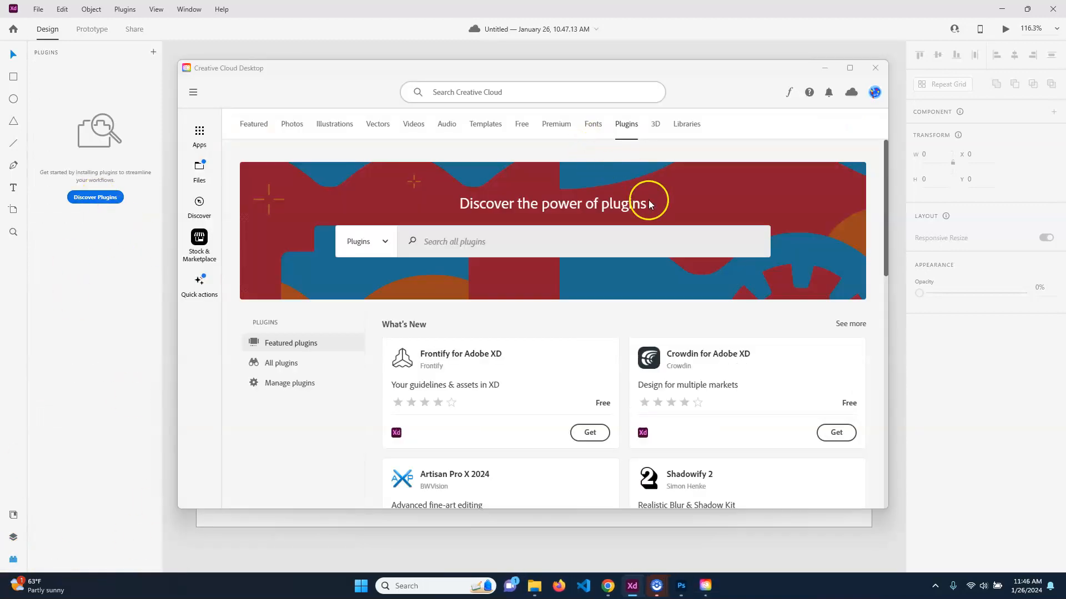
{"action": "scroll", "coordinate": [687, 372], "scroll_direction": "down", "scroll_amount": 3}
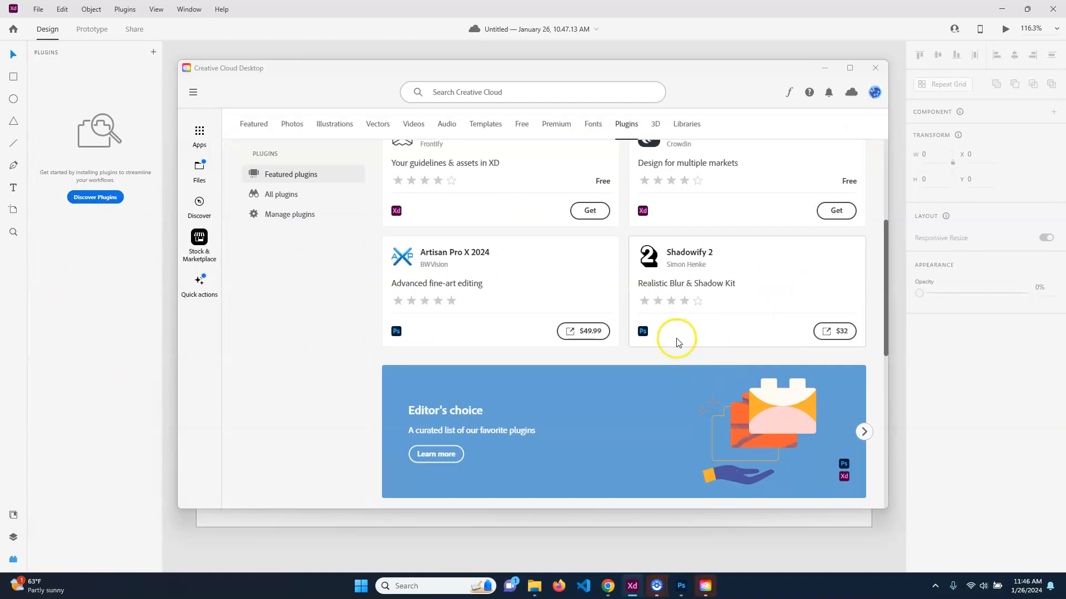
{"action": "scroll", "coordinate": [468, 315], "scroll_direction": "up", "scroll_amount": 1}
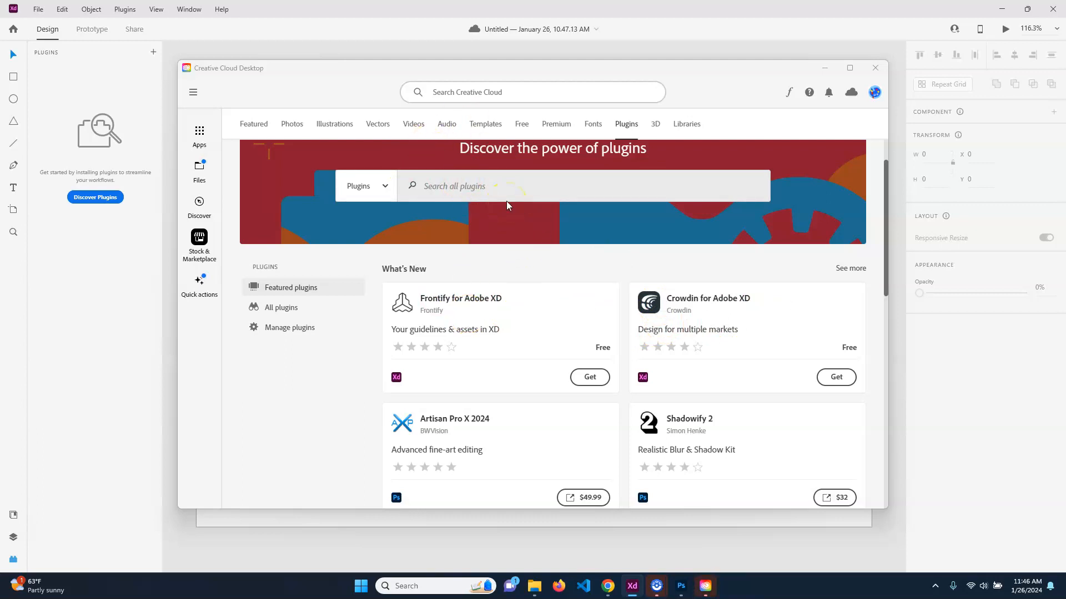
{"action": "left_click", "coordinate": [875, 68]}
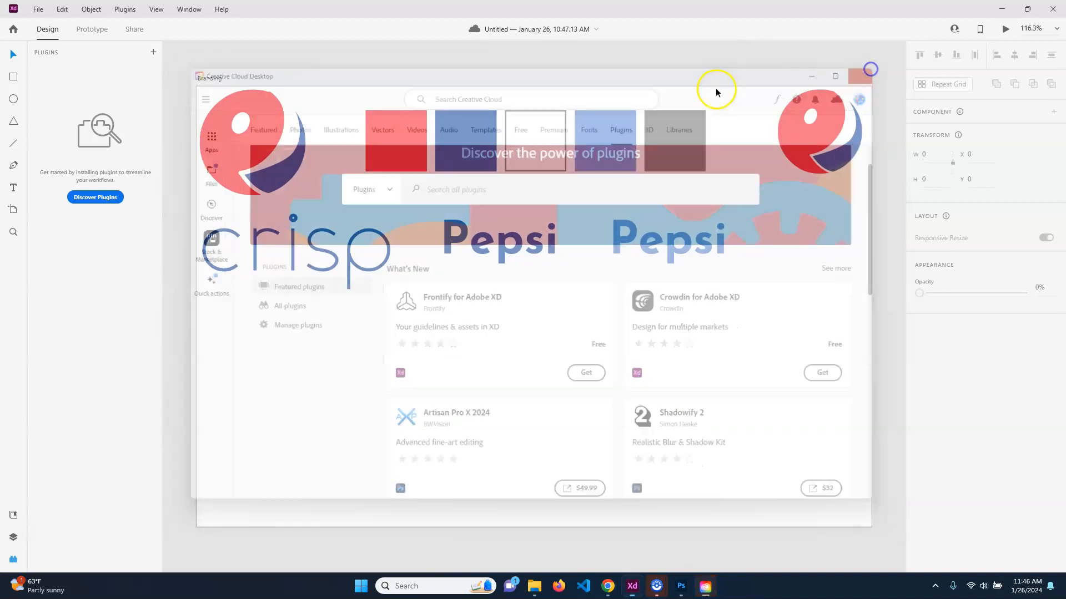
Browse all XD plugins in Creative Cloud Desktop and install the Lorem Ipsum placeholder text plugin
{"action": "left_click", "coordinate": [131, 8]}
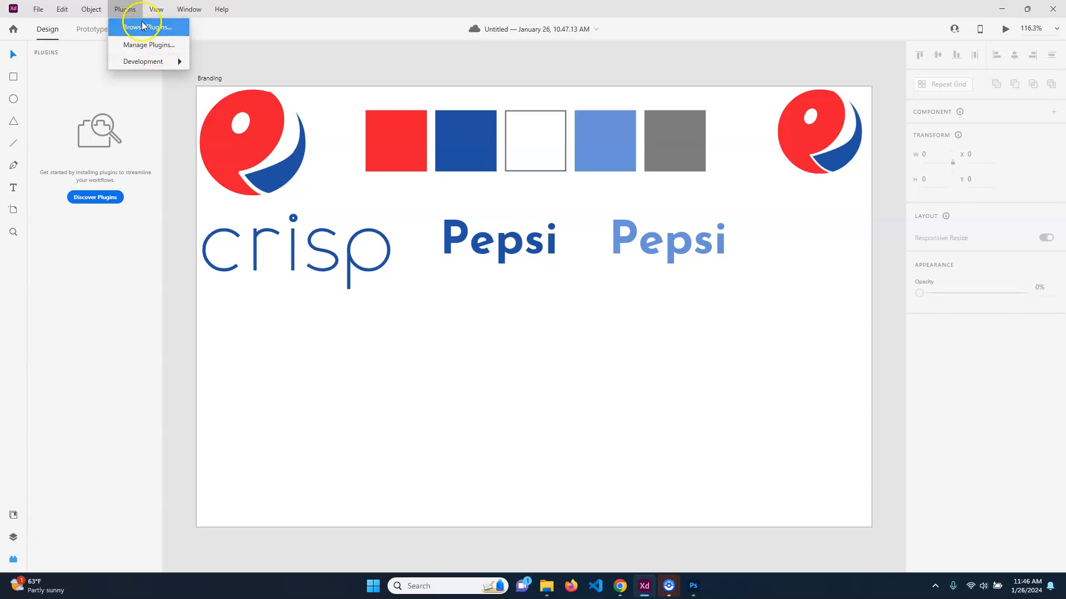
{"action": "left_click", "coordinate": [160, 27]}
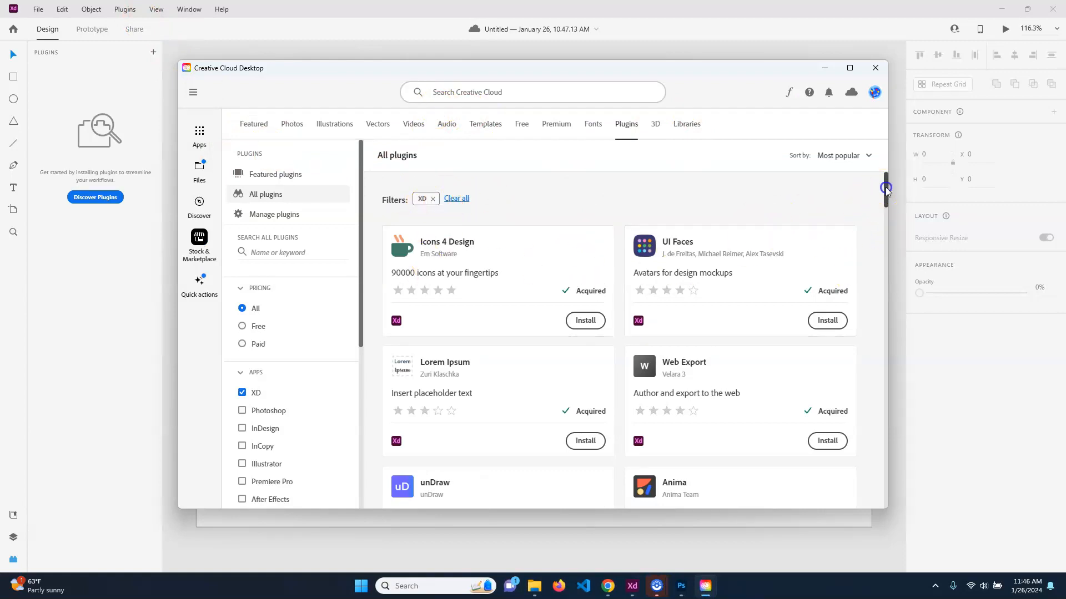
{"action": "mouse_move", "coordinate": [887, 192]}
{"action": "left_mouse_down"}
{"action": "mouse_move", "coordinate": [882, 552]}
{"action": "mouse_move", "coordinate": [881, 205]}
{"action": "left_mouse_up"}
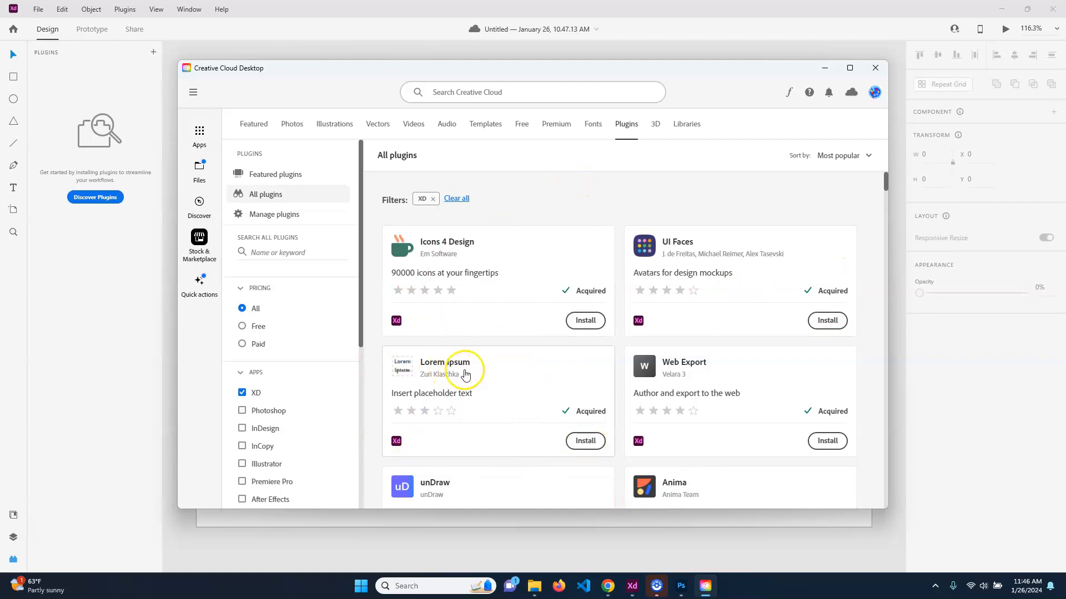
{"action": "left_click", "coordinate": [585, 441]}
{"action": "left_click", "coordinate": [687, 363]}
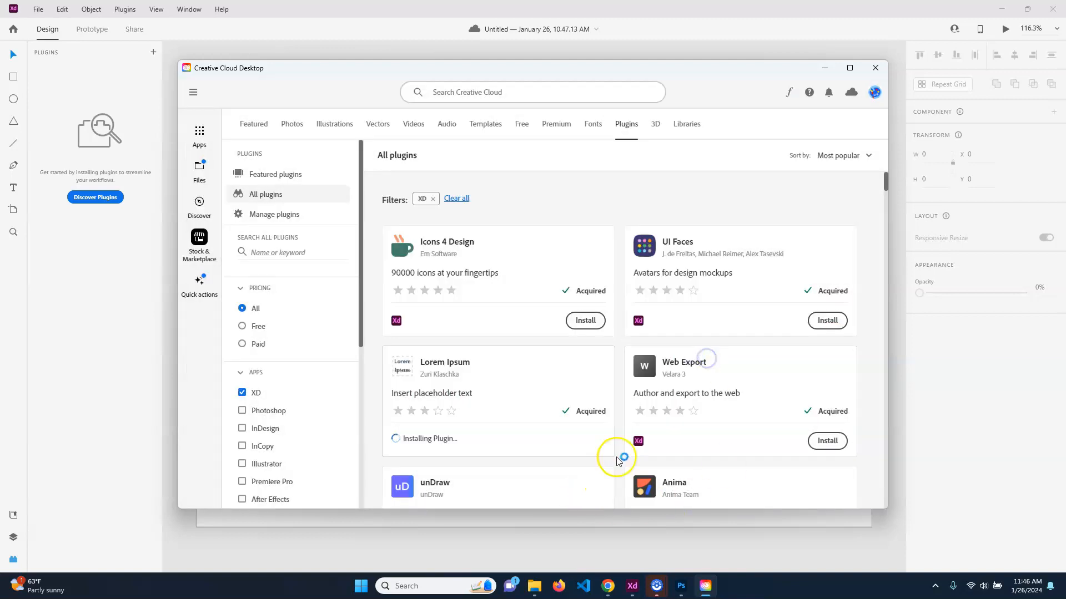
{"action": "scroll", "coordinate": [590, 439], "scroll_direction": "down", "scroll_amount": 10}
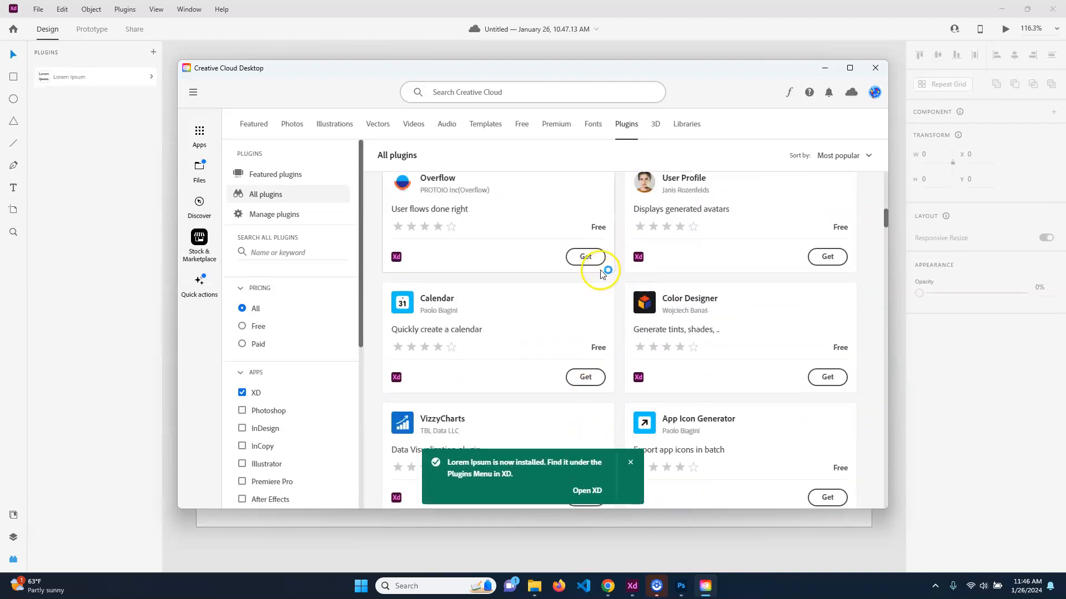
{"action": "scroll", "coordinate": [571, 409], "scroll_direction": "up", "scroll_amount": 10}
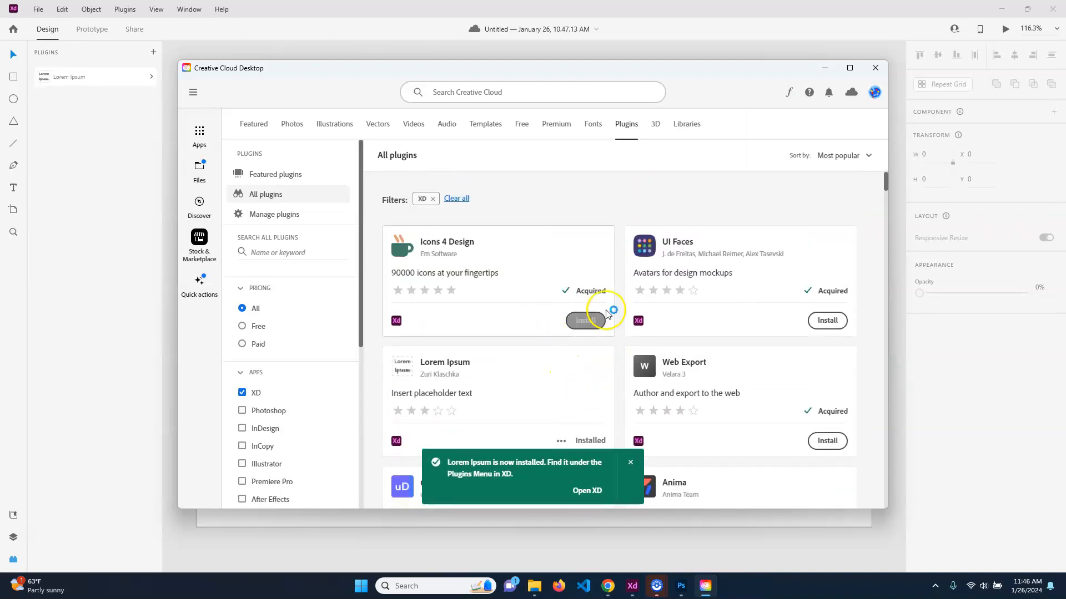
{"action": "left_click", "coordinate": [631, 462]}
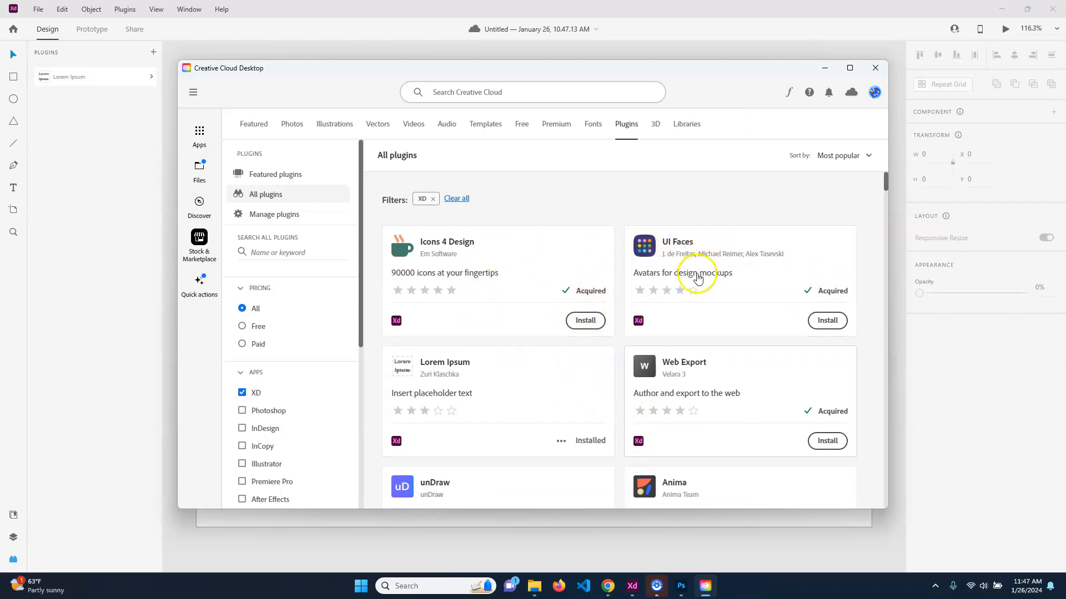
Install the UI Faces plugin for design mockup avatars and accept the third-party notice
{"action": "scroll", "coordinate": [702, 333], "scroll_direction": "down", "scroll_amount": 2}
{"action": "scroll", "coordinate": [706, 376], "scroll_direction": "up", "scroll_amount": 2}
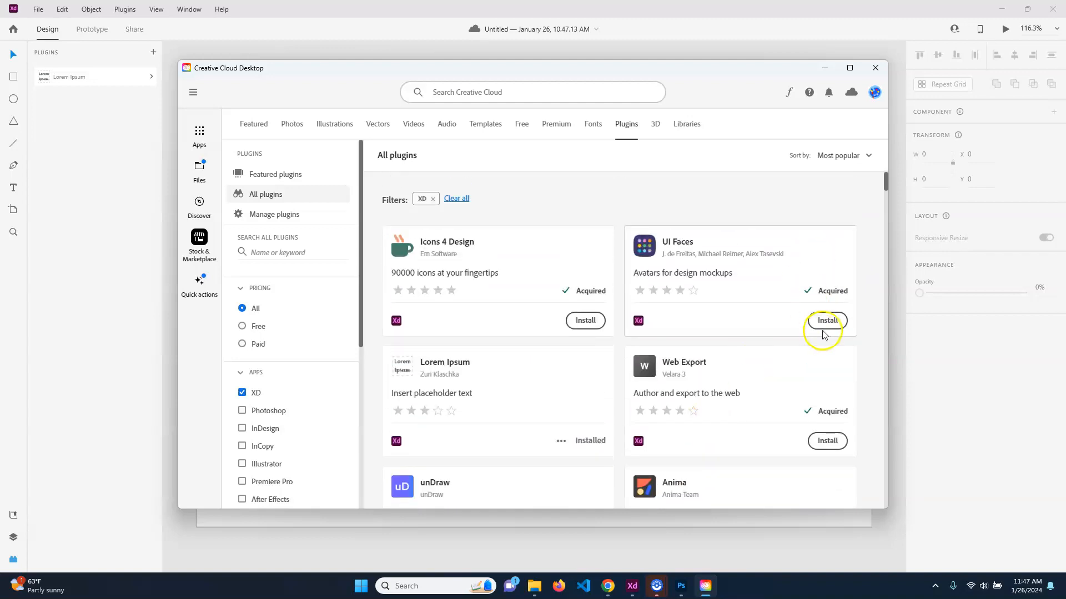
{"action": "left_click", "coordinate": [824, 326]}
{"action": "left_click", "coordinate": [690, 361]}
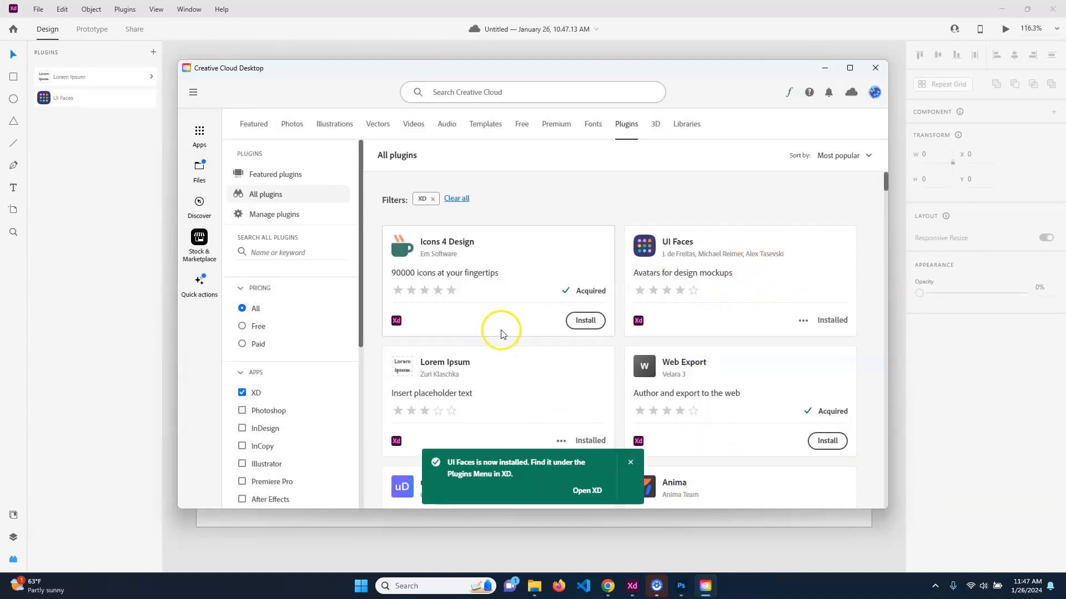
Look through the list of most popular XD plugins for other useful tools
{"action": "scroll", "coordinate": [501, 333], "scroll_direction": "down", "scroll_amount": 8}
{"action": "scroll", "coordinate": [505, 336], "scroll_direction": "down", "scroll_amount": 1}
{"action": "scroll", "coordinate": [504, 335], "scroll_direction": "up", "scroll_amount": 2}
{"action": "scroll", "coordinate": [505, 336], "scroll_direction": "down", "scroll_amount": 3}
{"action": "scroll", "coordinate": [505, 336], "scroll_direction": "down", "scroll_amount": 5}
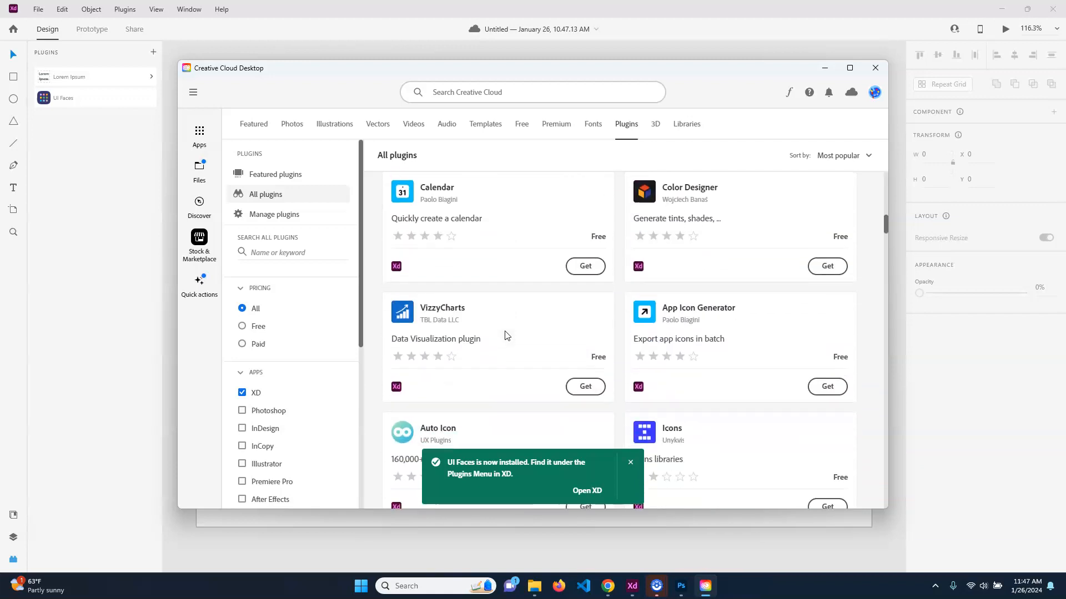
{"action": "scroll", "coordinate": [505, 335], "scroll_direction": "down", "scroll_amount": 2}
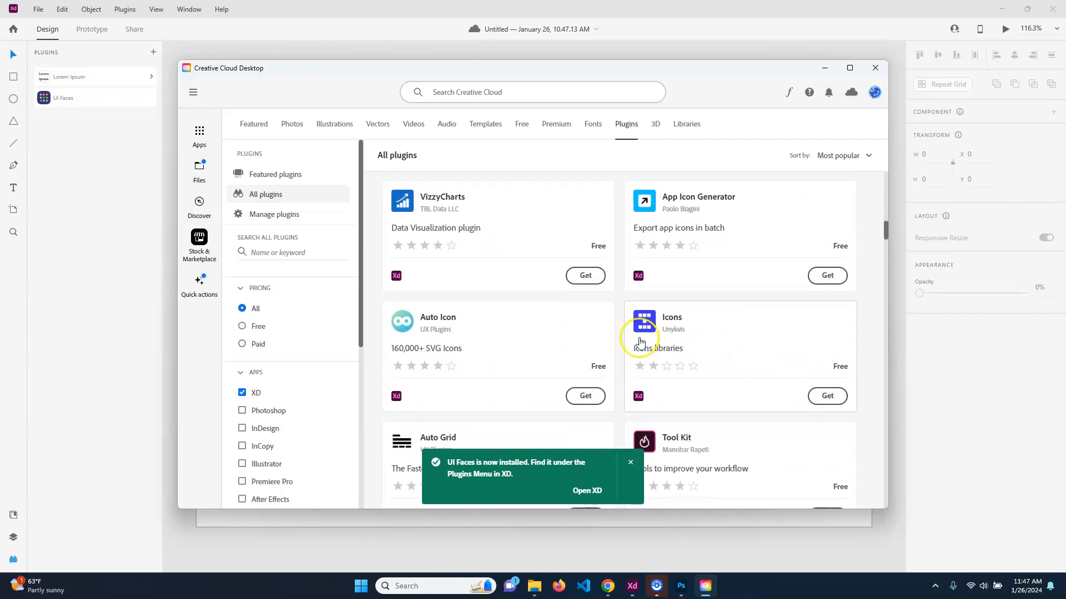
{"action": "scroll", "coordinate": [549, 397], "scroll_direction": "down", "scroll_amount": 4}
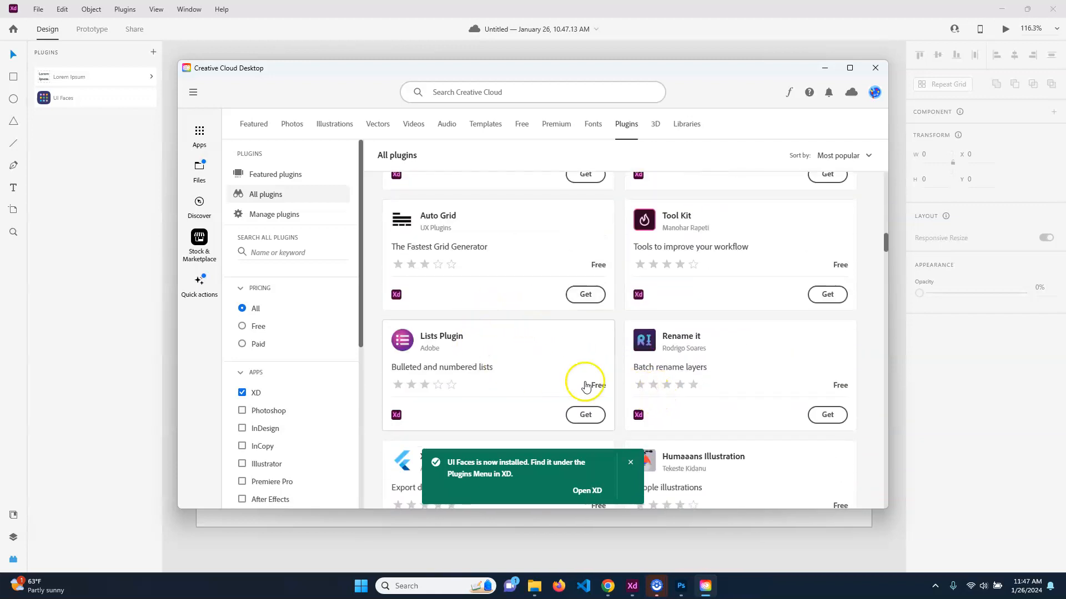
{"action": "scroll", "coordinate": [601, 373], "scroll_direction": "up", "scroll_amount": 8}
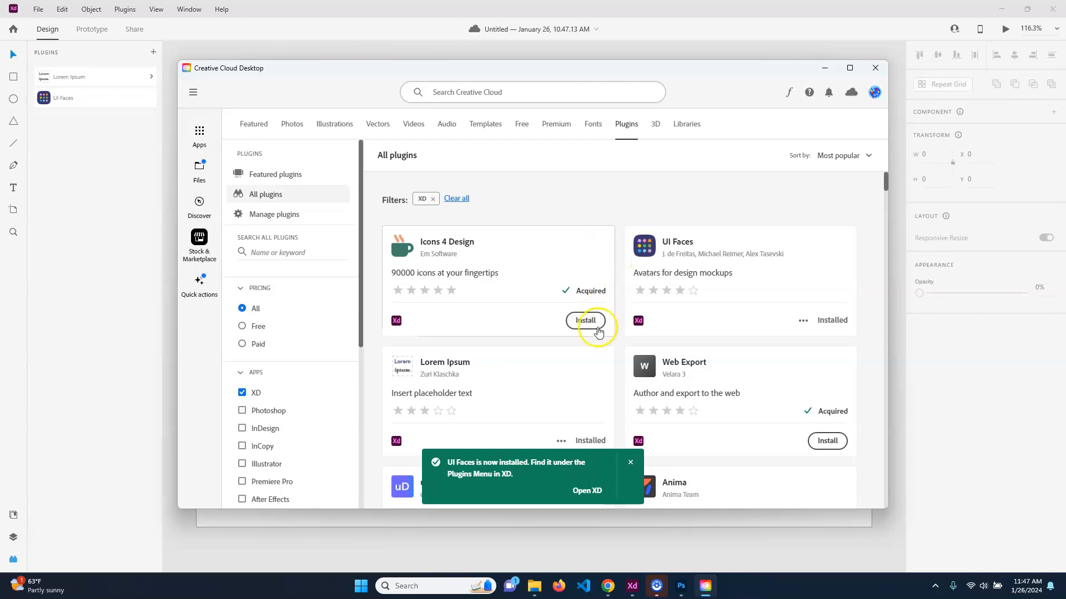
Review the previously acquired XD plugins and install Icons 4 Design from among them
{"action": "left_click", "coordinate": [271, 214]}
{"action": "scroll", "coordinate": [784, 441], "scroll_direction": "down", "scroll_amount": 4}
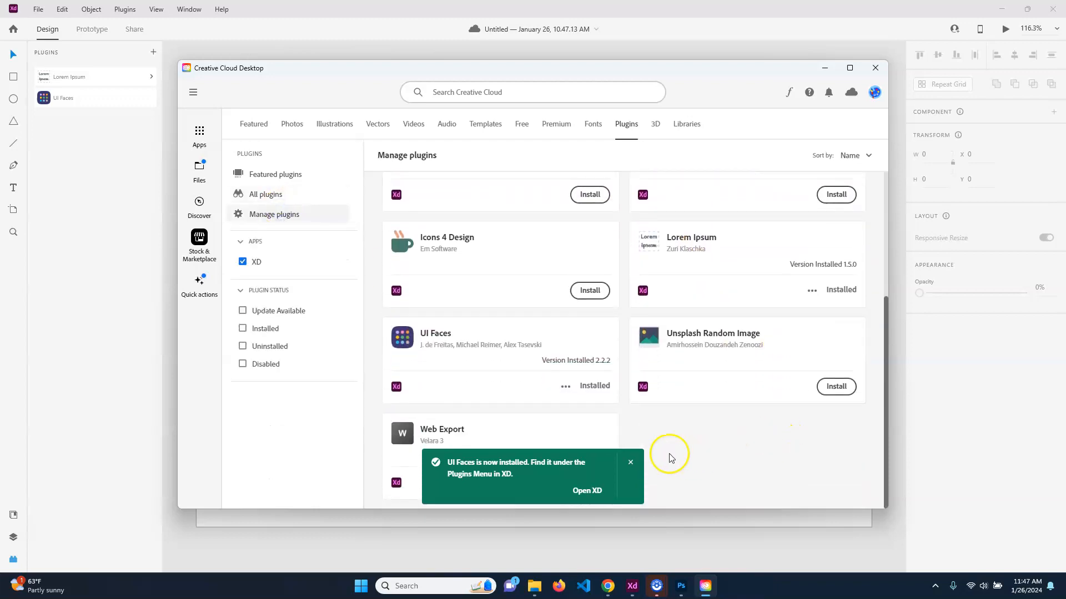
{"action": "scroll", "coordinate": [722, 452], "scroll_direction": "up", "scroll_amount": 3}
{"action": "scroll", "coordinate": [721, 452], "scroll_direction": "up", "scroll_amount": 1}
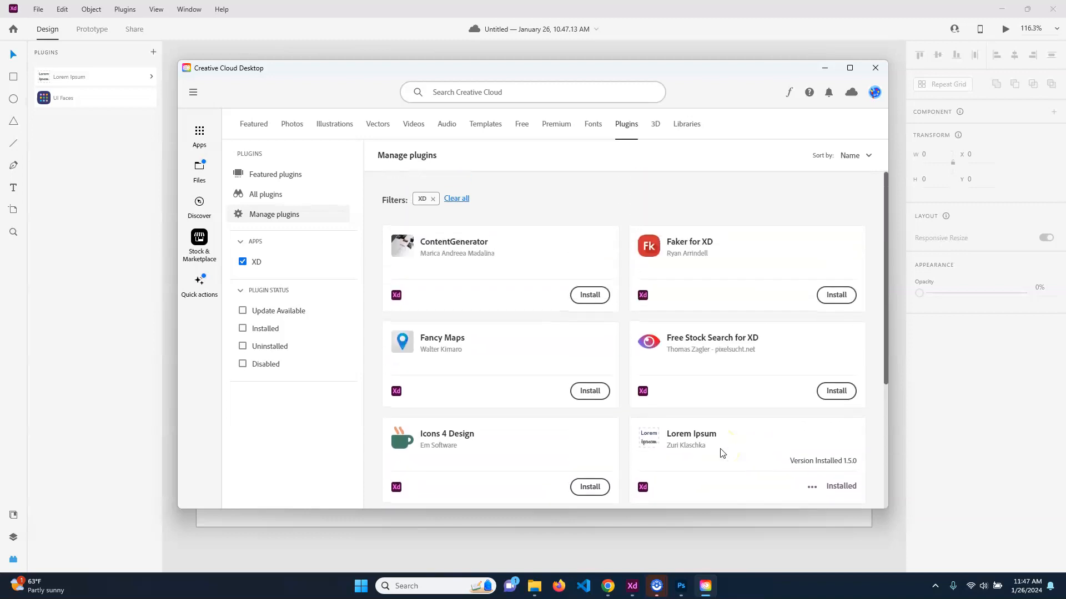
{"action": "scroll", "coordinate": [602, 458], "scroll_direction": "down", "scroll_amount": 1}
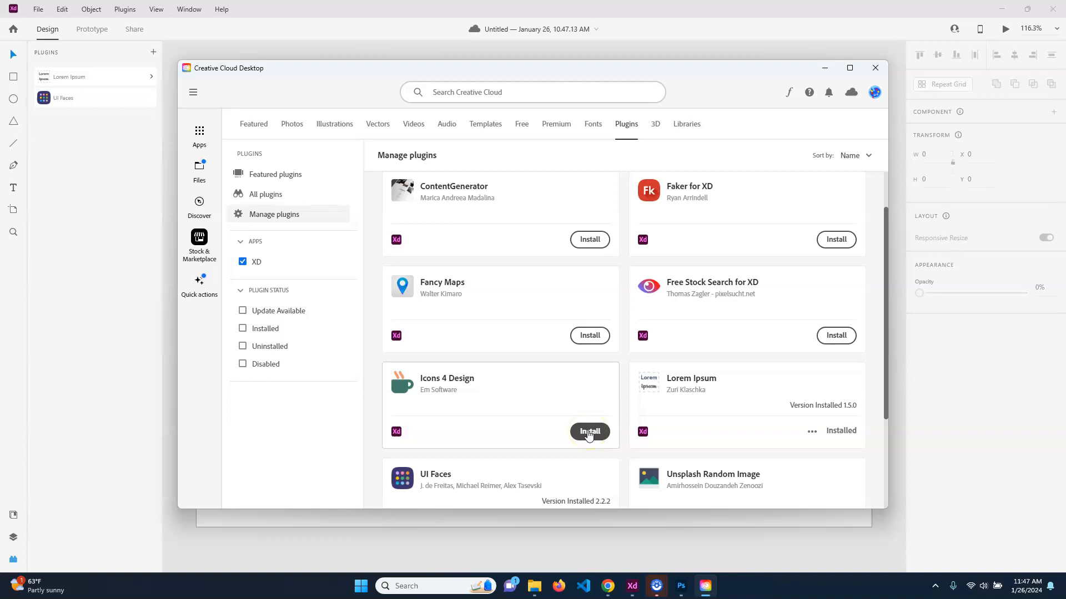
{"action": "left_click", "coordinate": [589, 434]}
{"action": "left_click", "coordinate": [693, 365]}
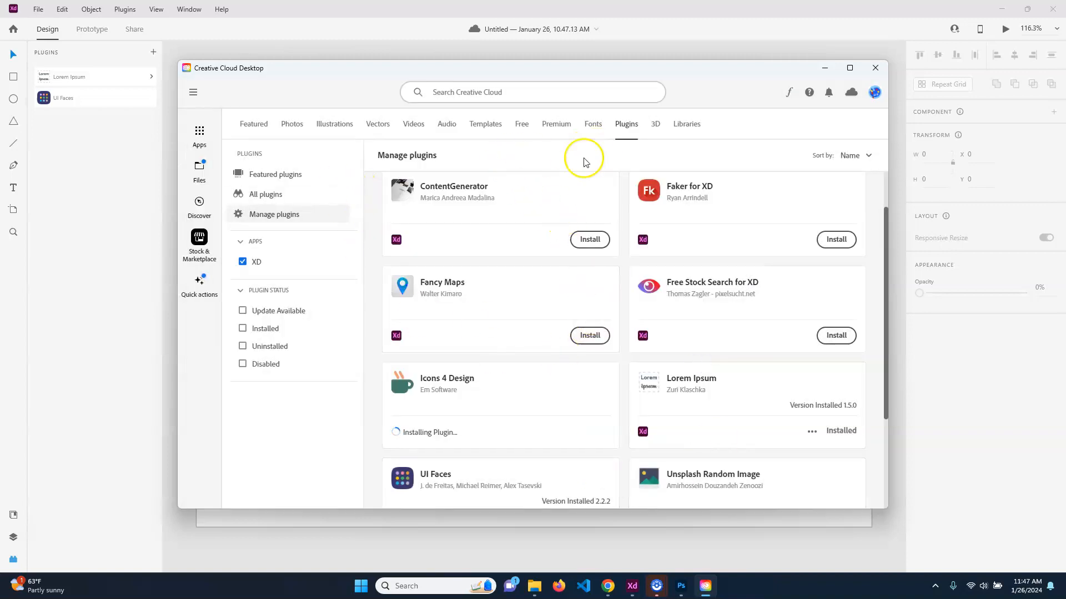
Install the Unsplash Random Image plugin from the acquired XD plugins
{"action": "scroll", "coordinate": [543, 338], "scroll_direction": "down", "scroll_amount": 3}
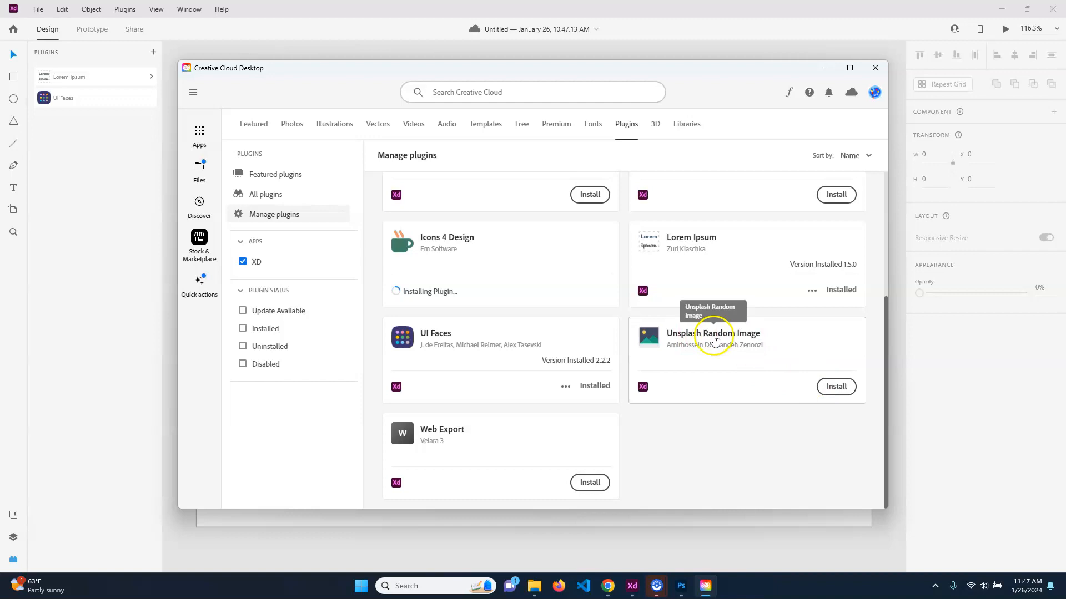
{"action": "left_click", "coordinate": [836, 386]}
{"action": "left_click", "coordinate": [702, 367]}
Install the Free Stock Search for XD and Fancy Maps plugins, accepting the third-party notice for each
{"action": "scroll", "coordinate": [707, 444], "scroll_direction": "up", "scroll_amount": 3}
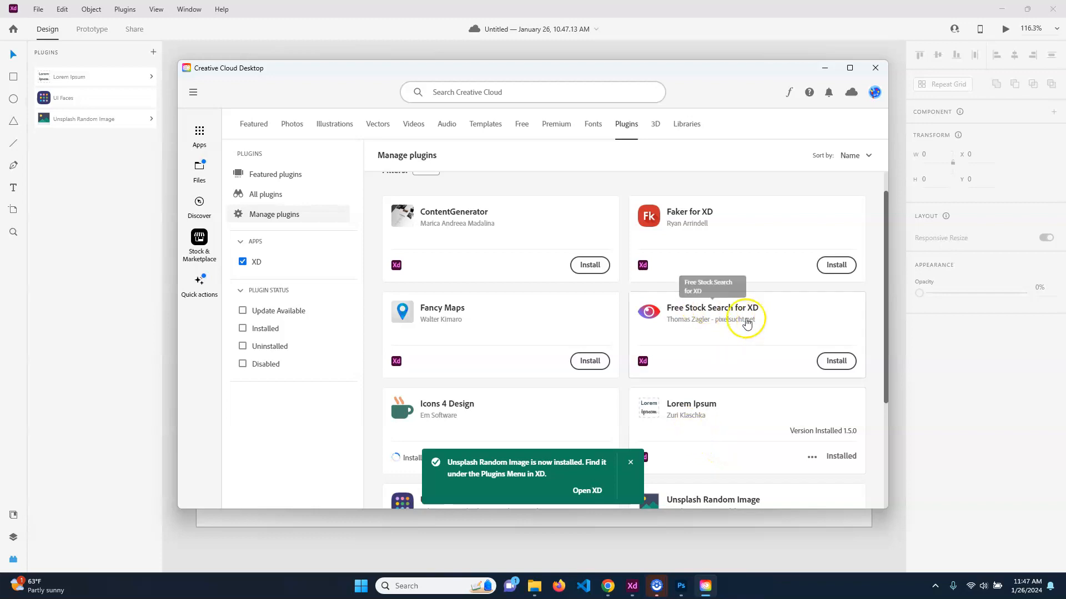
{"action": "left_click", "coordinate": [841, 362]}
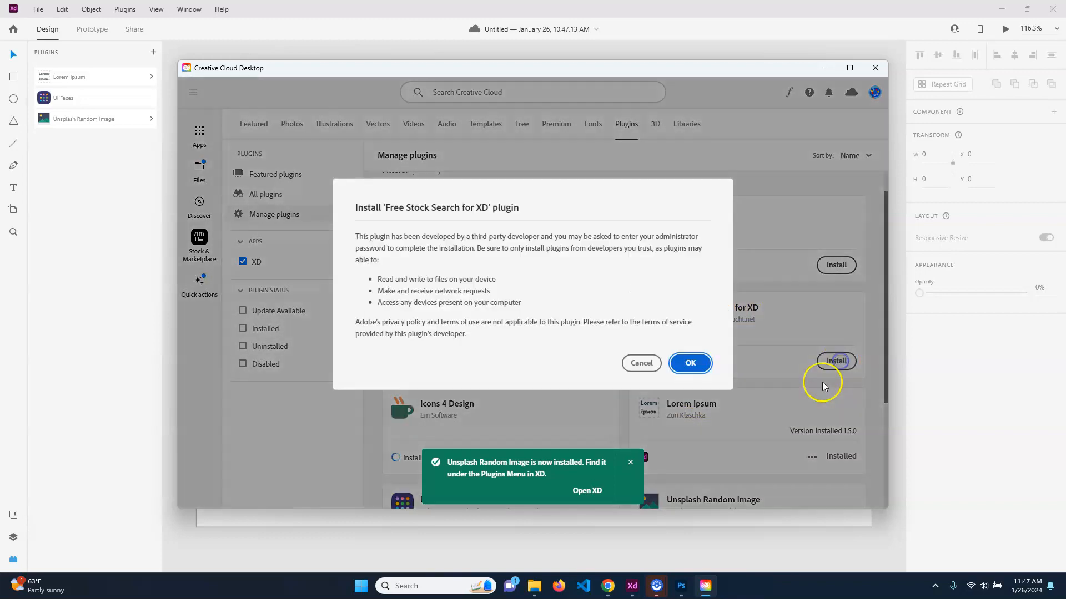
{"action": "left_click", "coordinate": [691, 363]}
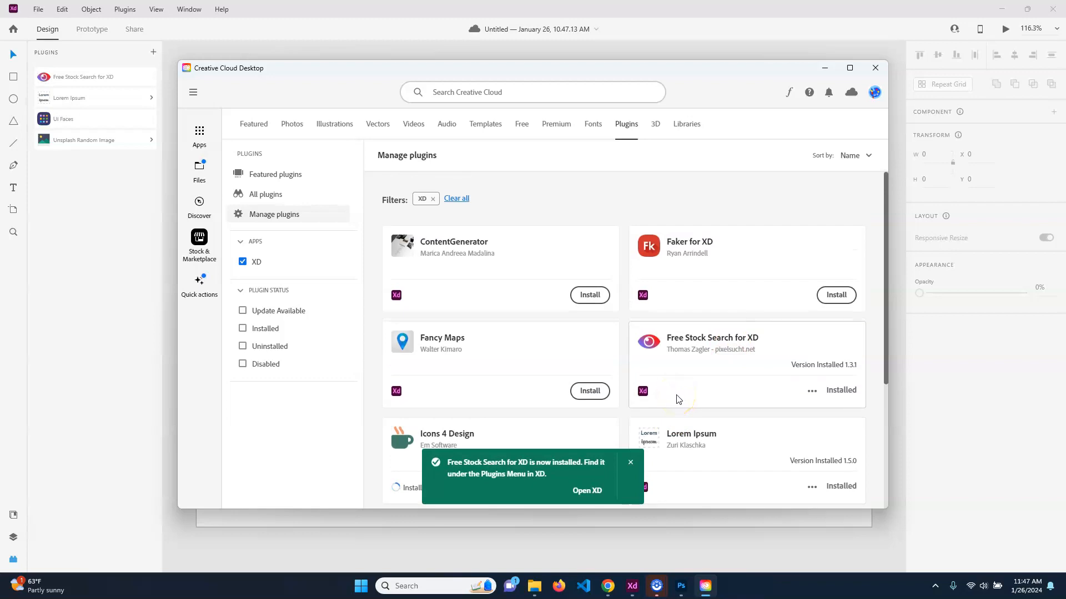
{"action": "left_click", "coordinate": [589, 390]}
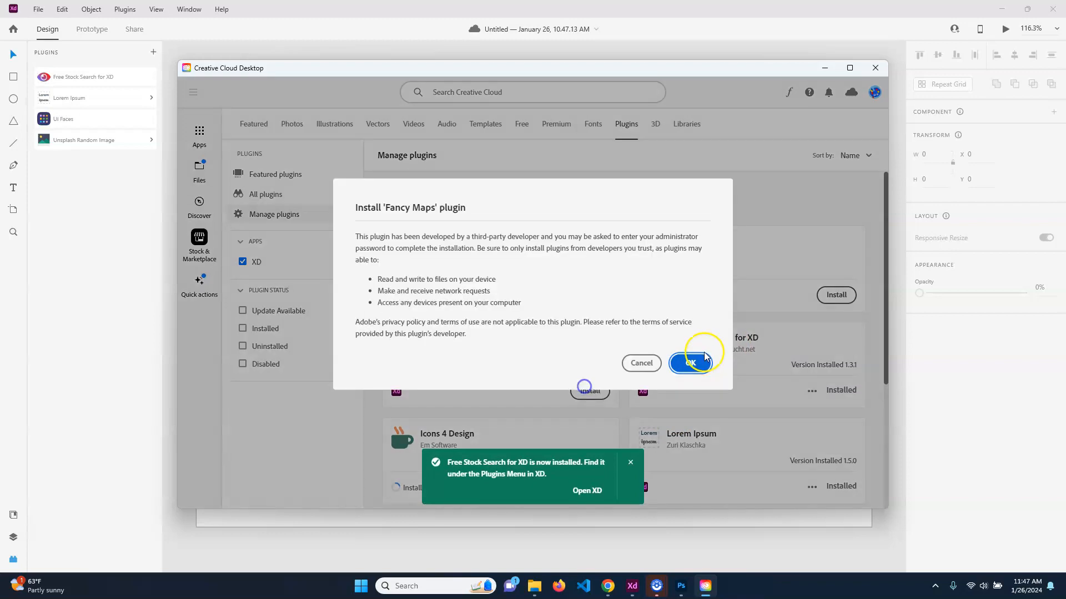
{"action": "left_click", "coordinate": [691, 364]}
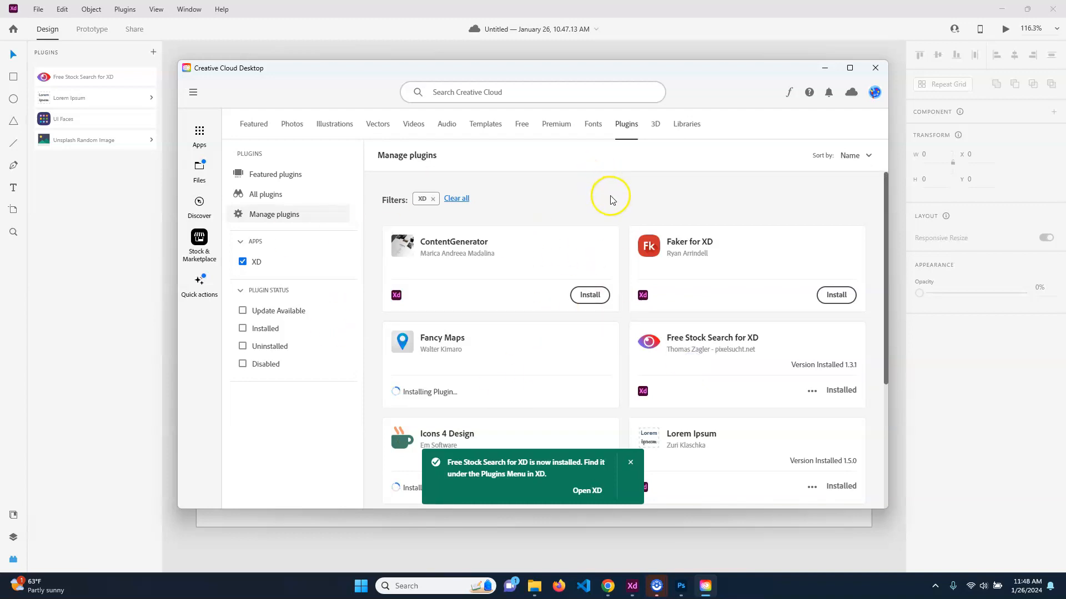
Leave the Creative Cloud plugin manager and look through the Lorem Ipsum options and the UI Faces and Free Stock Search plugins in XD
{"action": "left_click", "coordinate": [874, 68]}
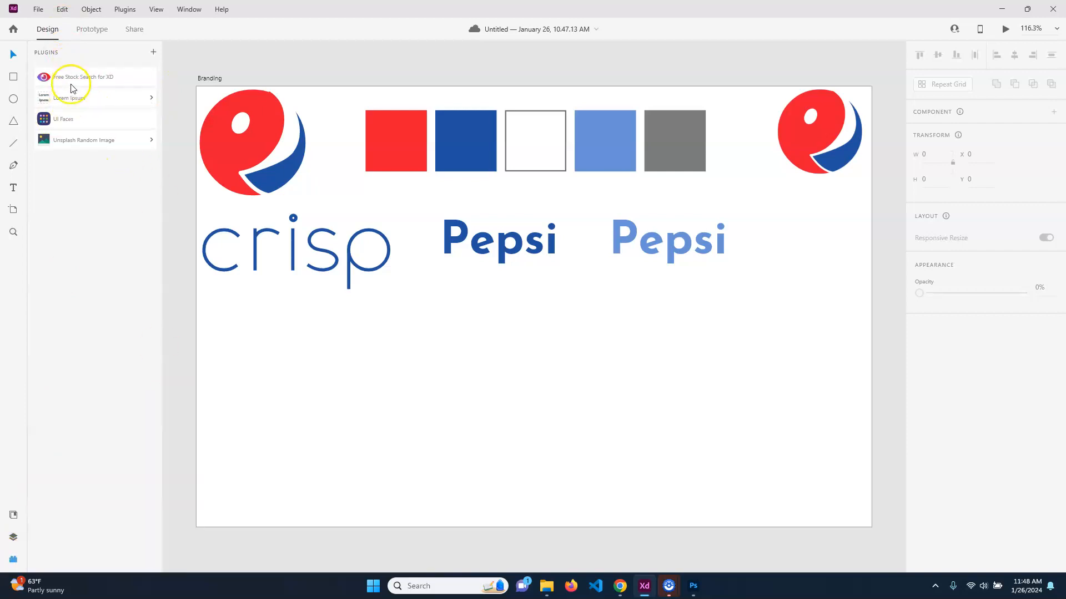
{"action": "left_click", "coordinate": [132, 99]}
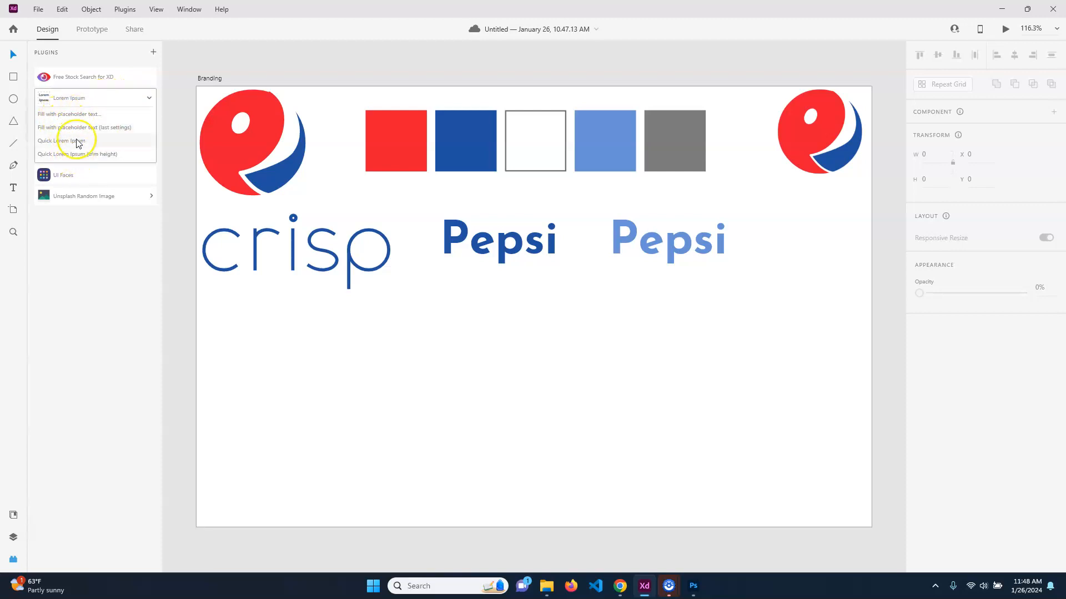
{"action": "left_click", "coordinate": [87, 175]}
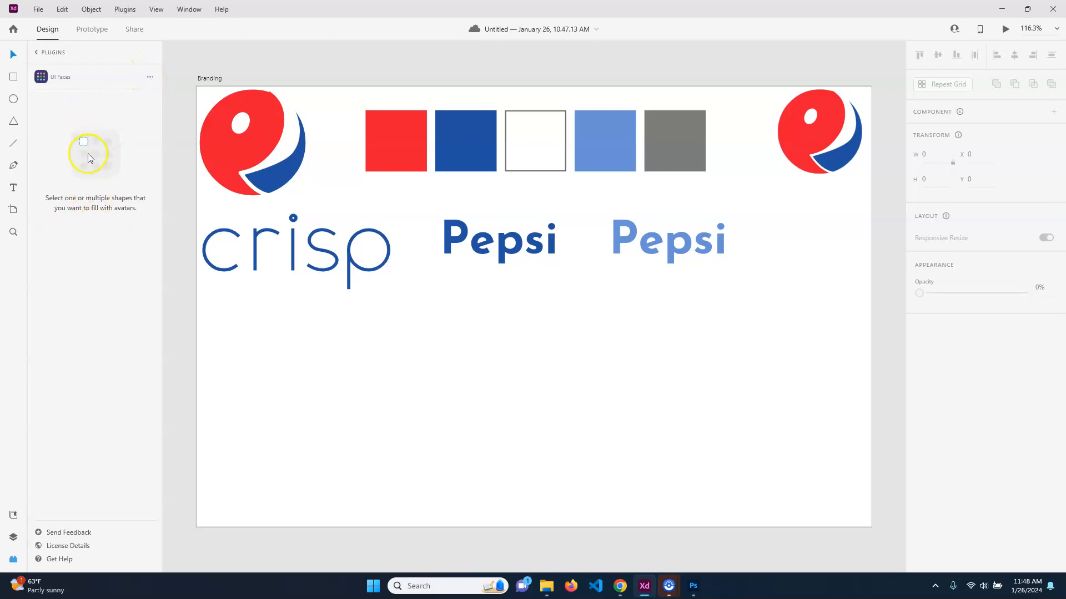
{"action": "left_click", "coordinate": [41, 52]}
{"action": "left_click", "coordinate": [78, 97]}
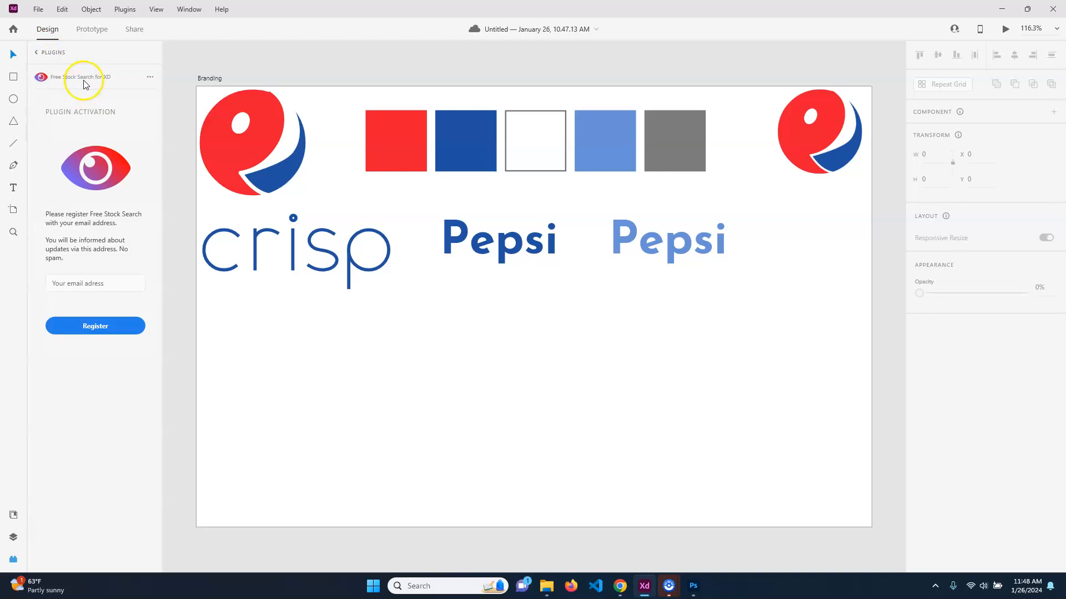
{"action": "left_click", "coordinate": [39, 52]}
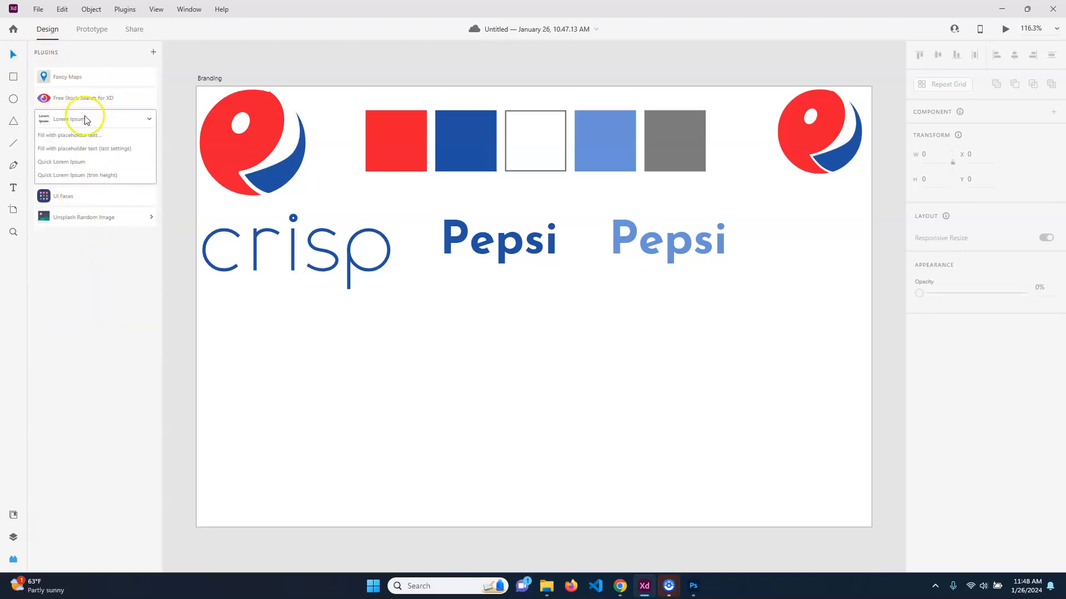
{"action": "left_click", "coordinate": [14, 78]}
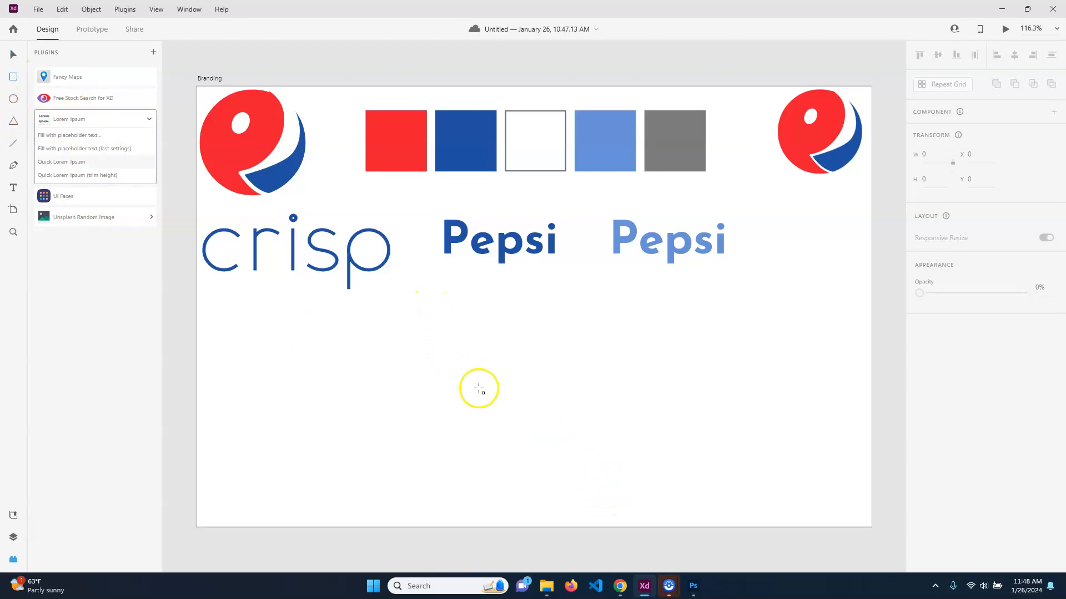
{"action": "left_click", "coordinate": [13, 77]}
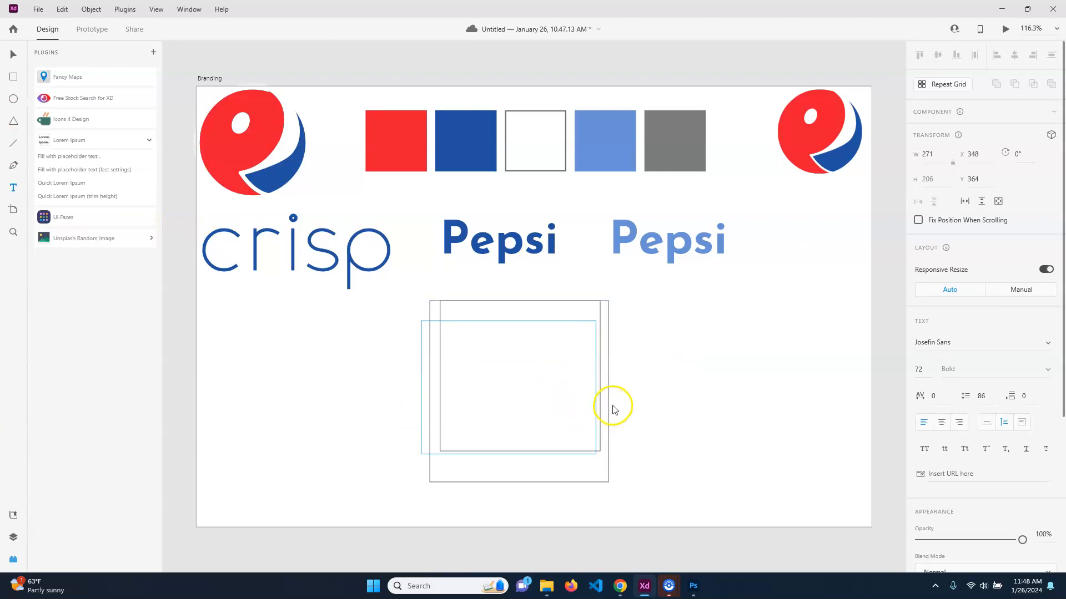
{"action": "left_click", "coordinate": [13, 54]}
{"action": "left_click", "coordinate": [507, 392]}
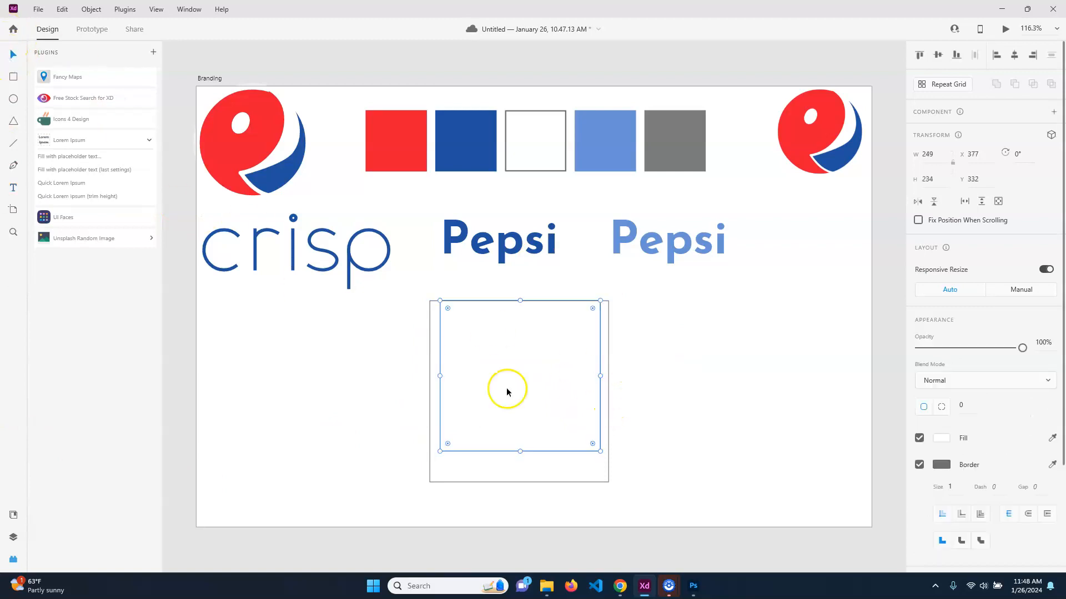
{"action": "key", "text": "Delete"}
{"action": "left_click", "coordinate": [430, 333]}
{"action": "key", "text": "Delete"}
Draw a text area about 302 by 270 below the Pepsi samples, formatted in Roboto at size 18 with black #000000 fill
{"action": "left_click", "coordinate": [13, 188]}
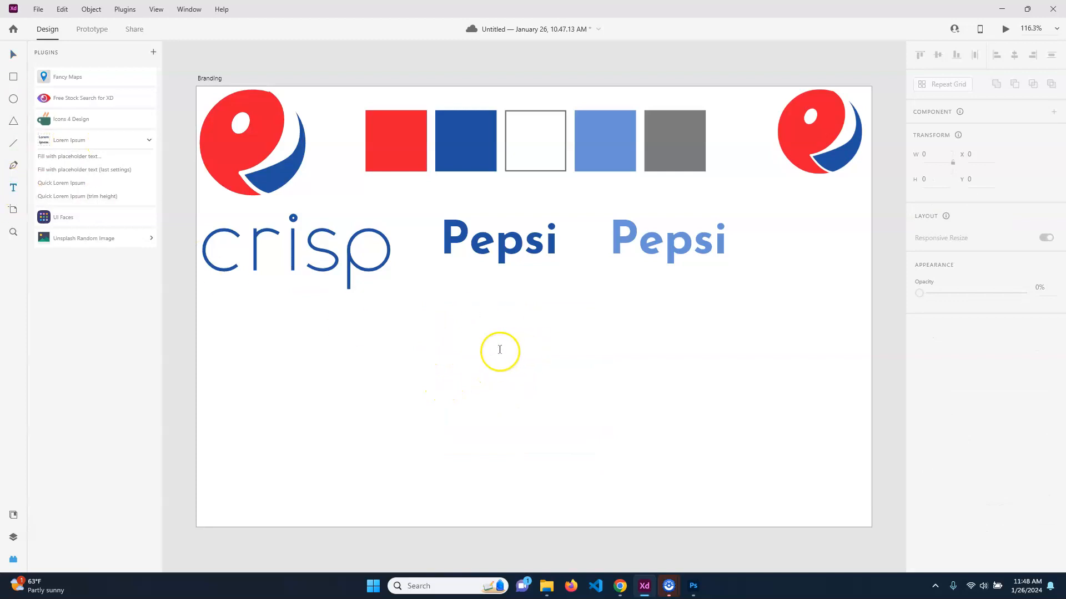
{"action": "left_click_drag", "start_coordinate": [422, 335], "coordinate": [616, 509]}
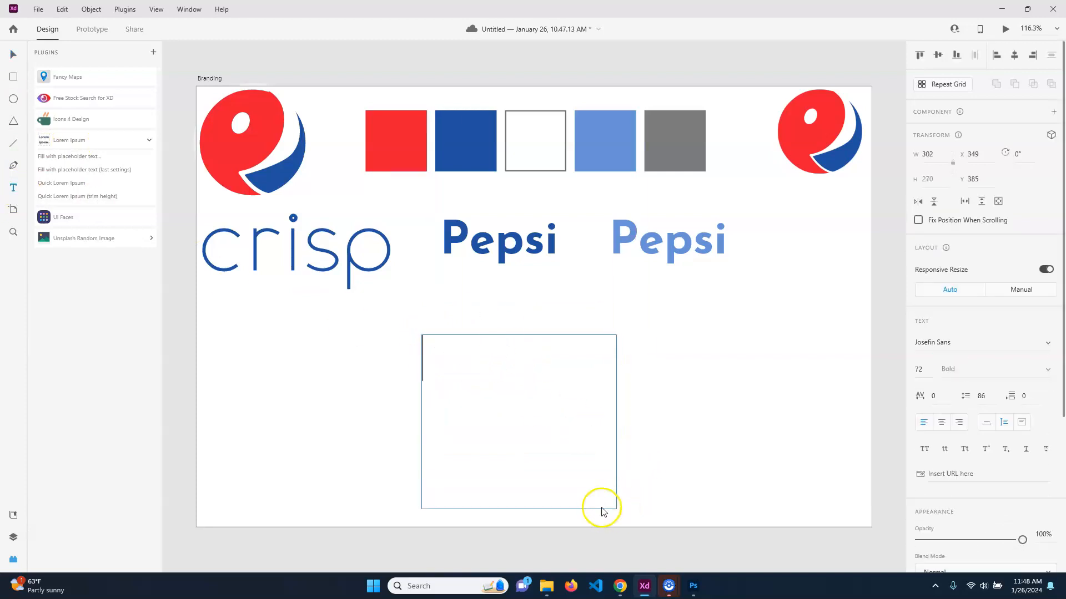
{"action": "scroll", "coordinate": [975, 452], "scroll_direction": "down", "scroll_amount": 3}
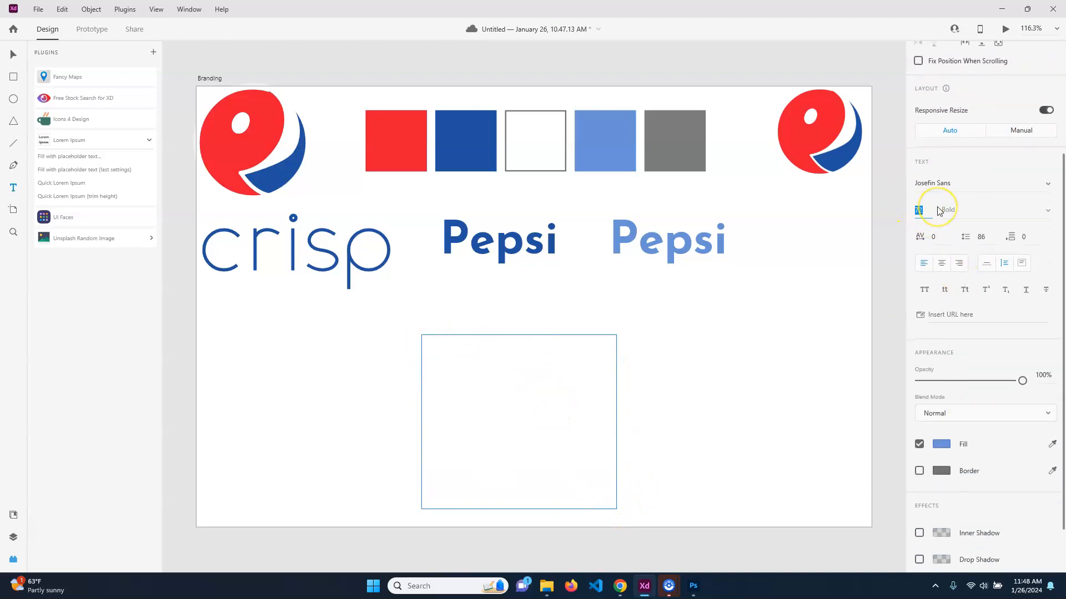
{"action": "left_click", "coordinate": [1047, 182]}
{"action": "scroll", "coordinate": [999, 206], "scroll_direction": "down", "scroll_amount": 6}
{"action": "scroll", "coordinate": [994, 219], "scroll_direction": "down", "scroll_amount": 3}
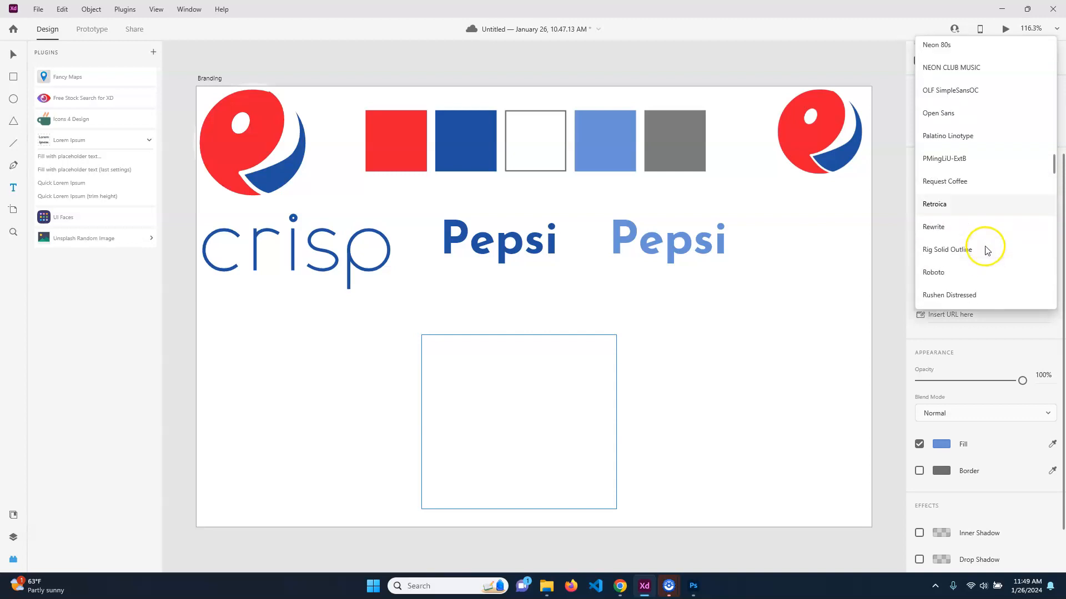
{"action": "left_click", "coordinate": [958, 230]}
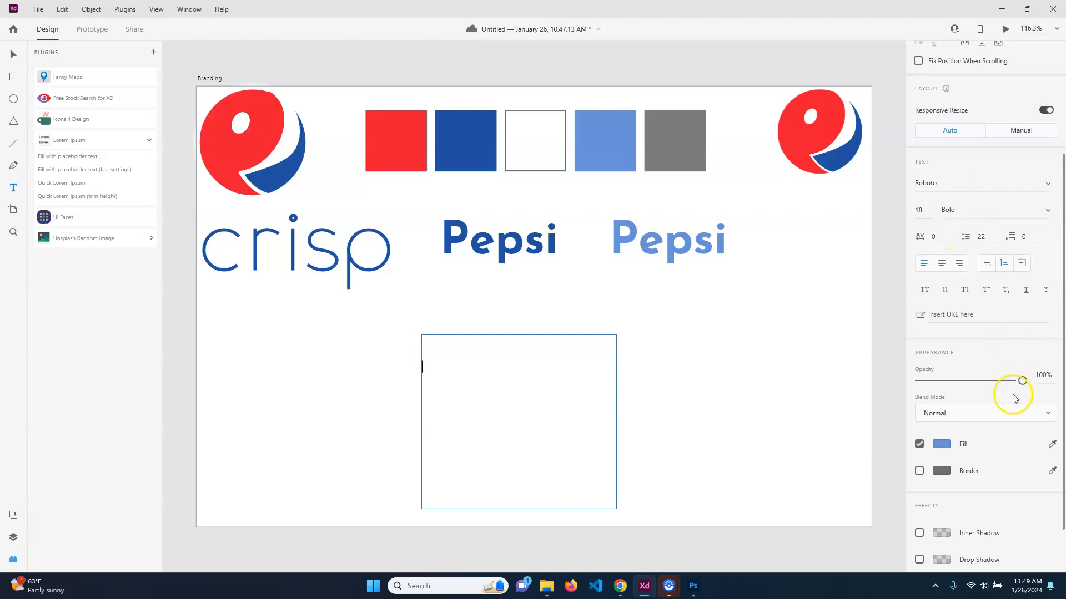
{"action": "left_click", "coordinate": [947, 447]}
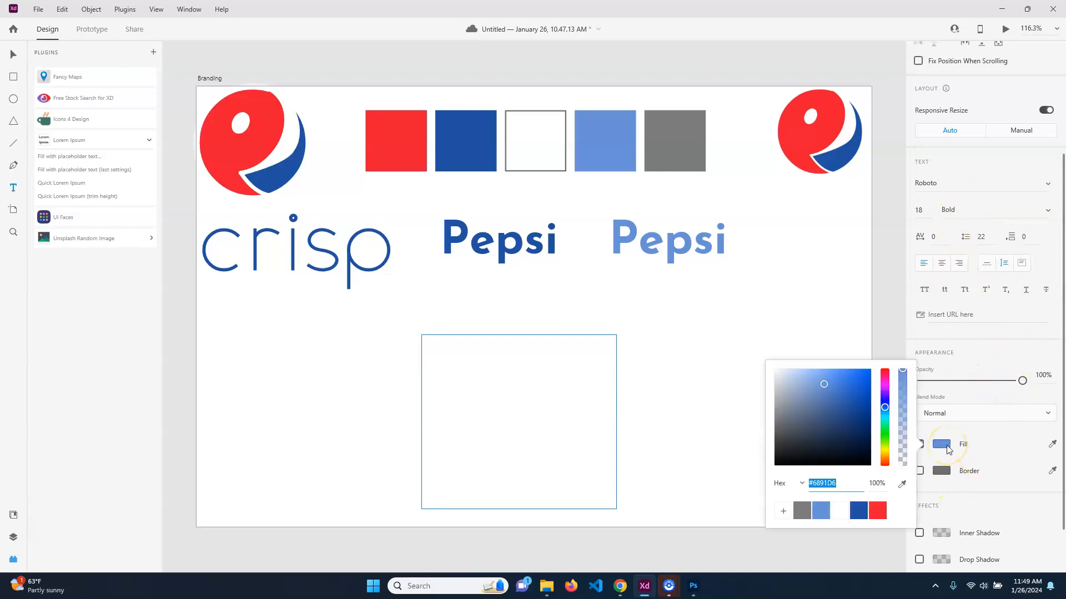
{"action": "left_click_drag", "start_coordinate": [823, 385], "coordinate": [748, 492]}
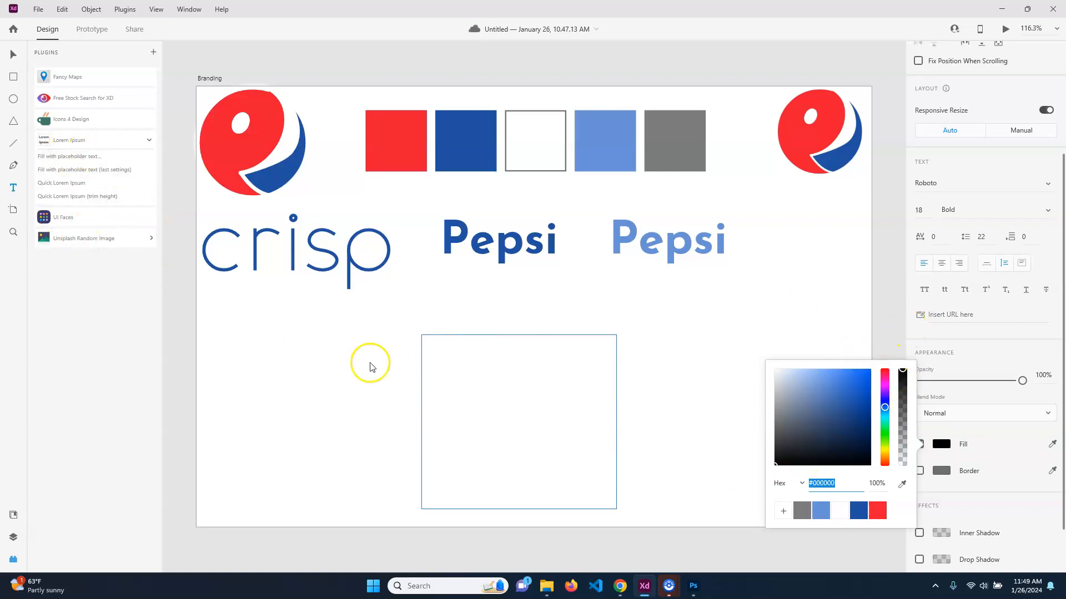
Try to fill the empty text area using the plugin's Quick Lorem Ipsum command
{"action": "left_click", "coordinate": [439, 350]}
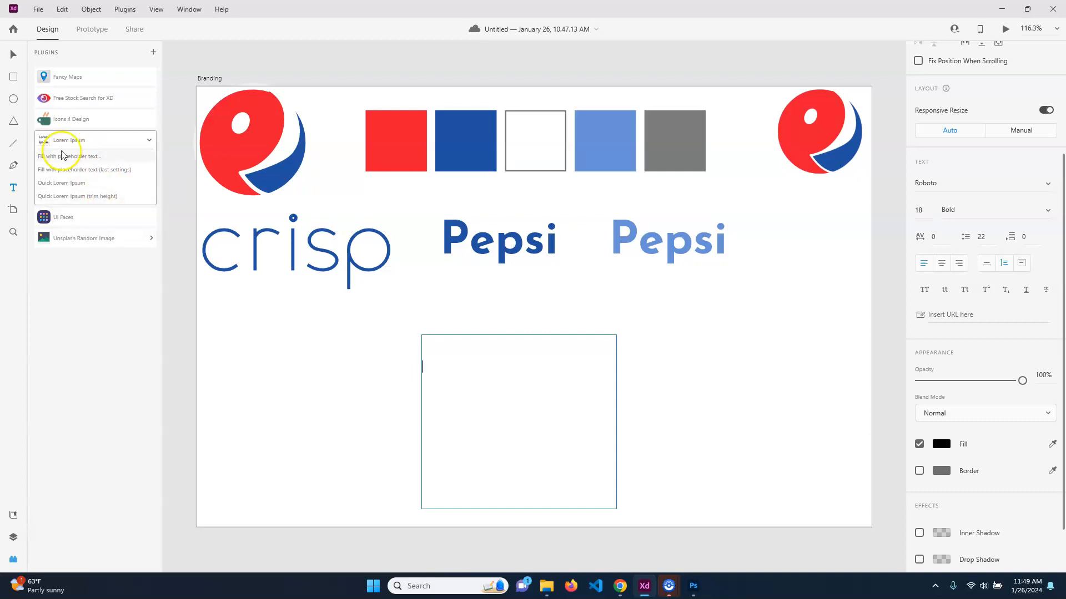
{"action": "left_click", "coordinate": [116, 182]}
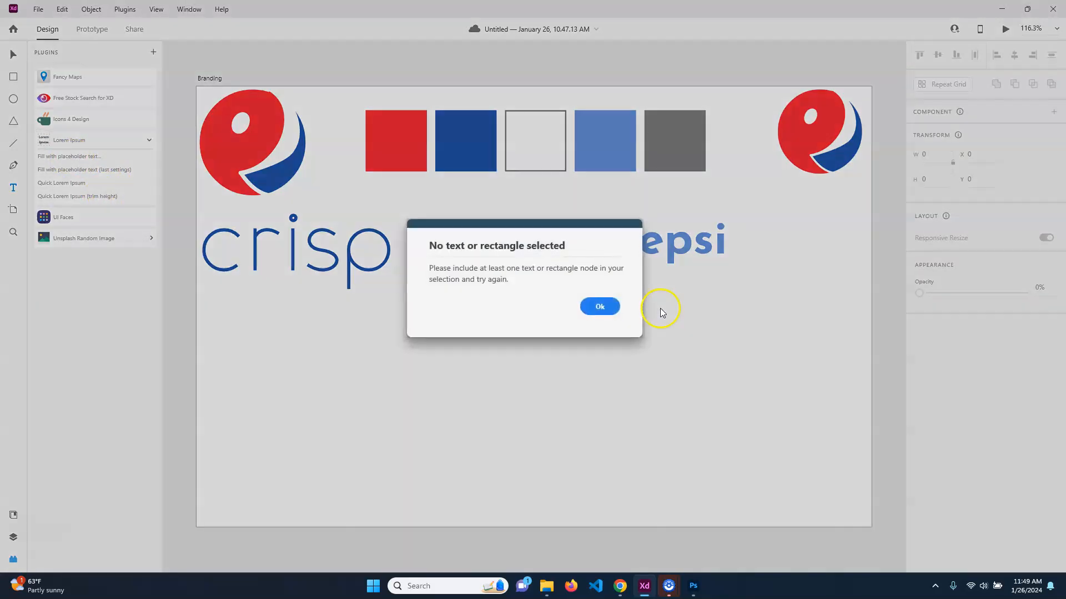
{"action": "left_click", "coordinate": [602, 306]}
Draw a rectangle about 295 by 311 below the Pepsi samples and fill it with standard Latin Lorem Ipsum, ending with a period and trimmed to fit
{"action": "mouse_move", "coordinate": [431, 316]}
{"action": "left_mouse_down"}
{"action": "mouse_move", "coordinate": [642, 476]}
{"action": "mouse_move", "coordinate": [621, 517]}
{"action": "left_mouse_up"}
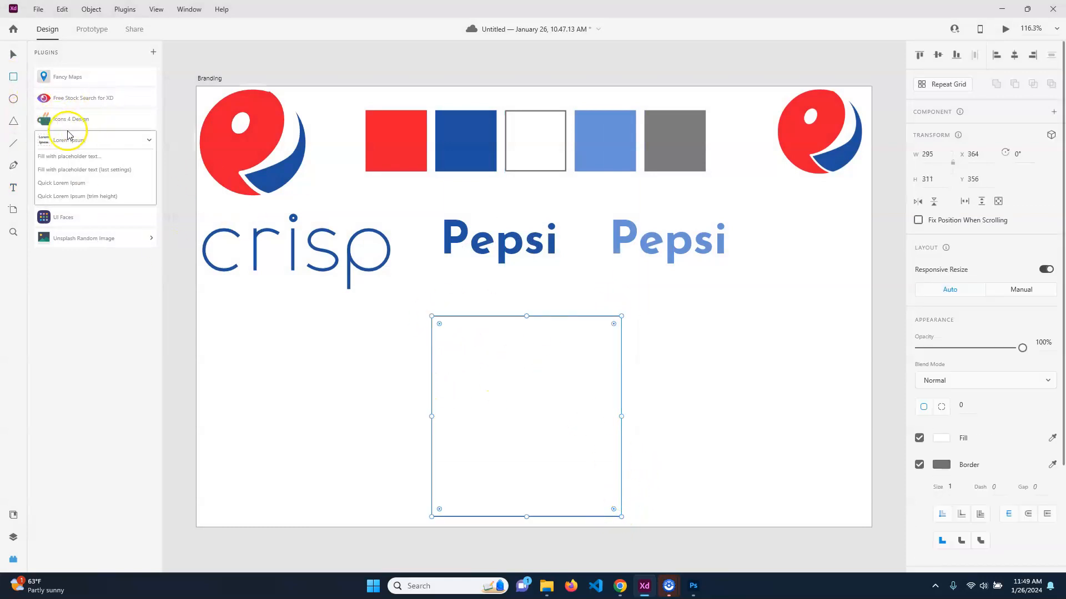
{"action": "left_click", "coordinate": [69, 156]}
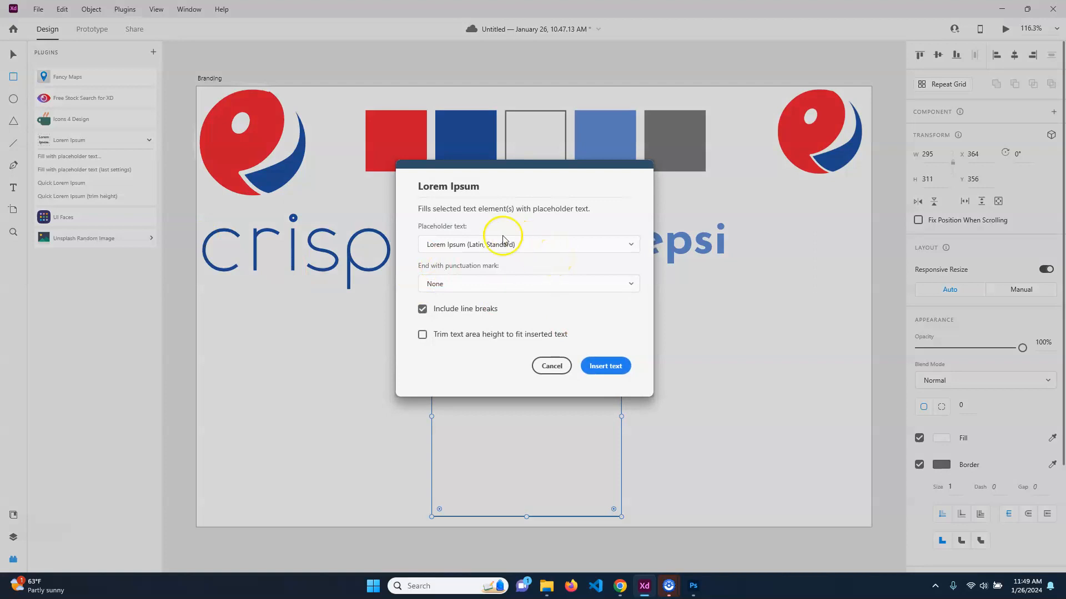
{"action": "left_click", "coordinate": [500, 288]}
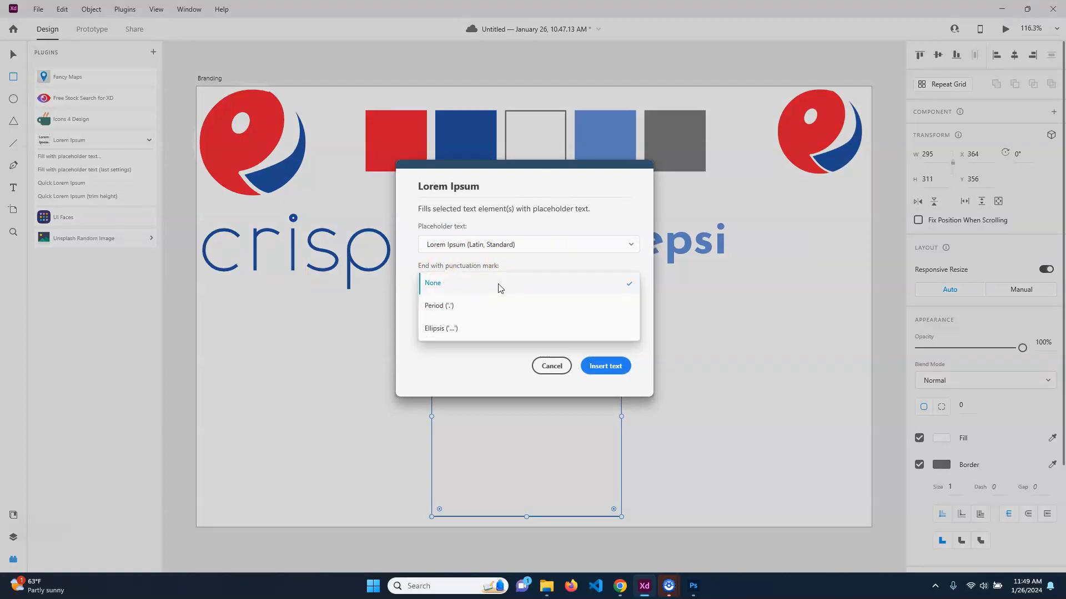
{"action": "left_click", "coordinate": [451, 306]}
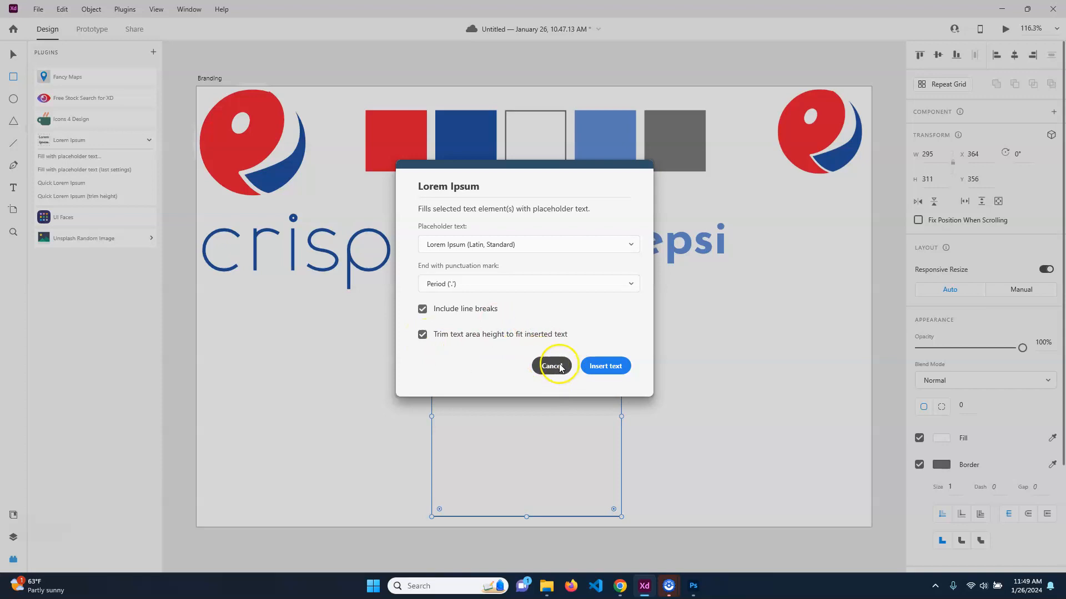
{"action": "left_click", "coordinate": [616, 366]}
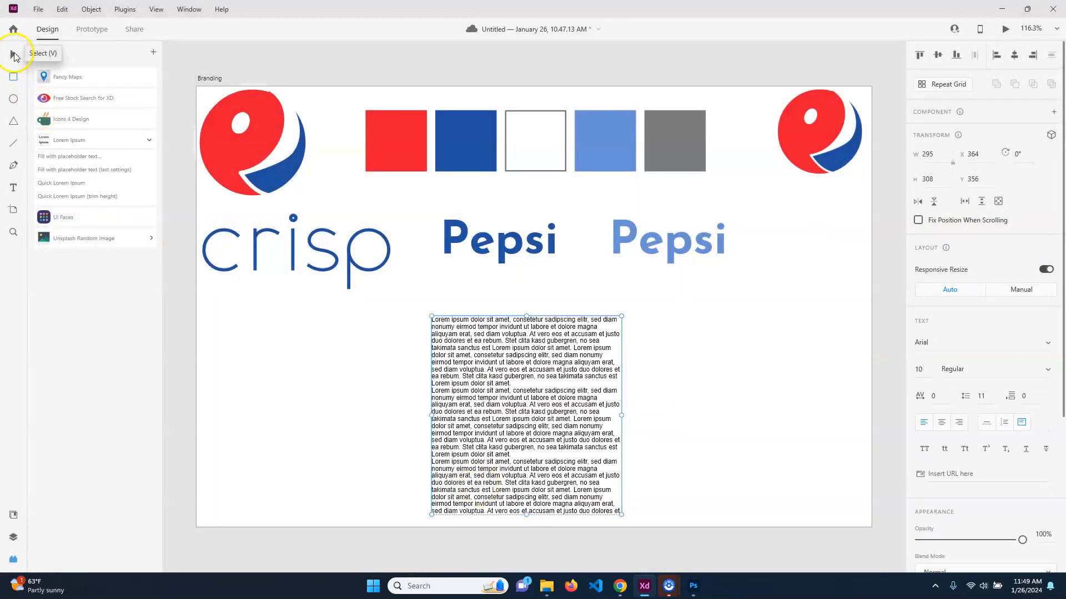
Shrink the placeholder text box to about 247 by 267 and format its text in Roboto at size 18
{"action": "left_click", "coordinate": [14, 54]}
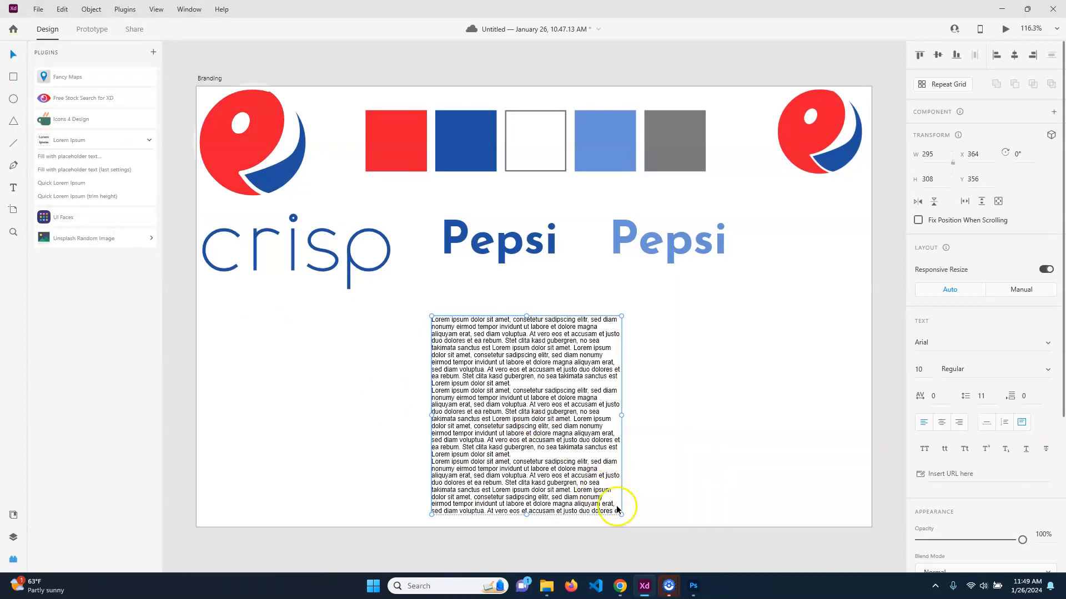
{"action": "left_click_drag", "start_coordinate": [622, 513], "coordinate": [590, 488]}
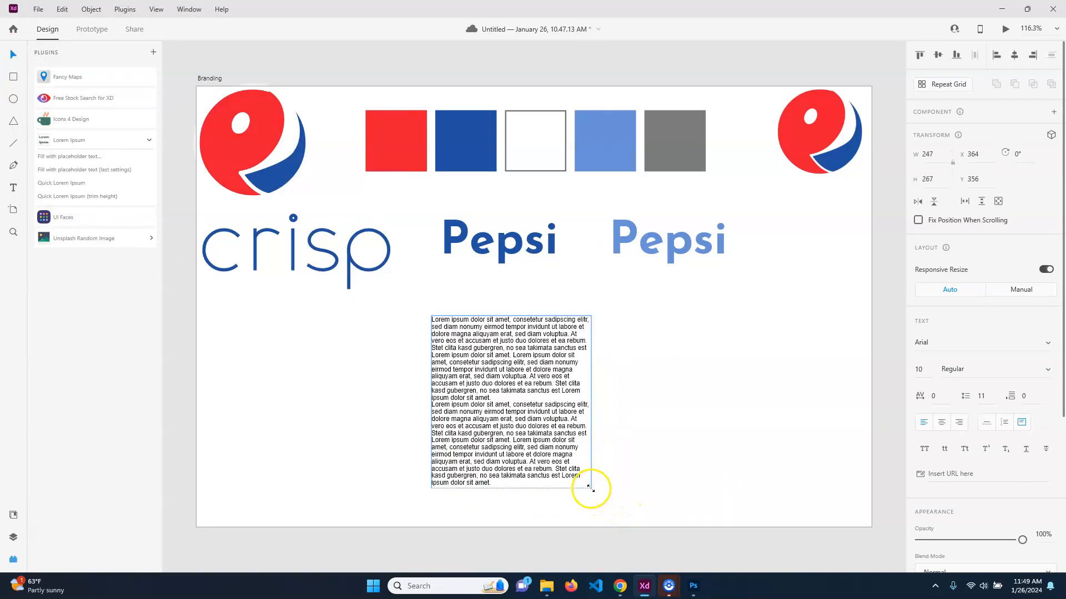
{"action": "scroll", "coordinate": [1002, 269], "scroll_direction": "down", "scroll_amount": 4}
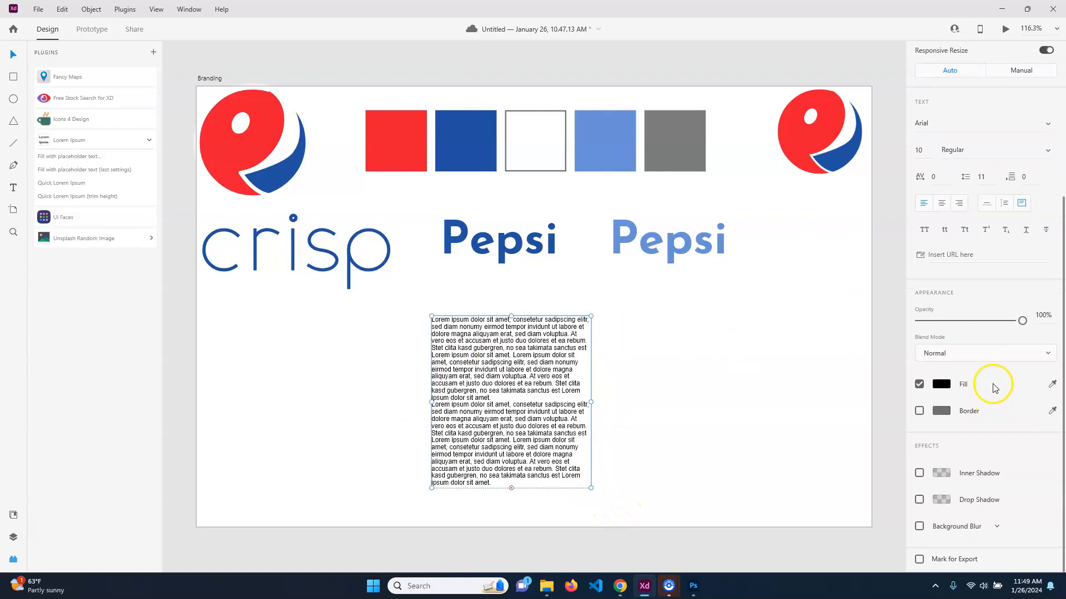
{"action": "left_click", "coordinate": [964, 118]}
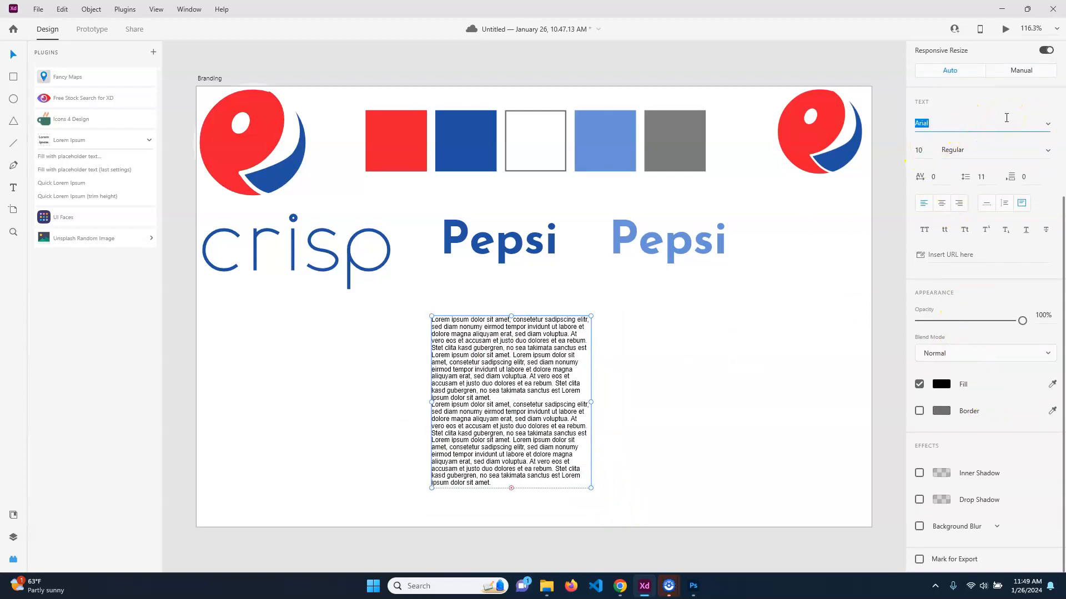
{"action": "left_click", "coordinate": [1046, 125]}
{"action": "scroll", "coordinate": [1028, 198], "scroll_direction": "down", "scroll_amount": 10}
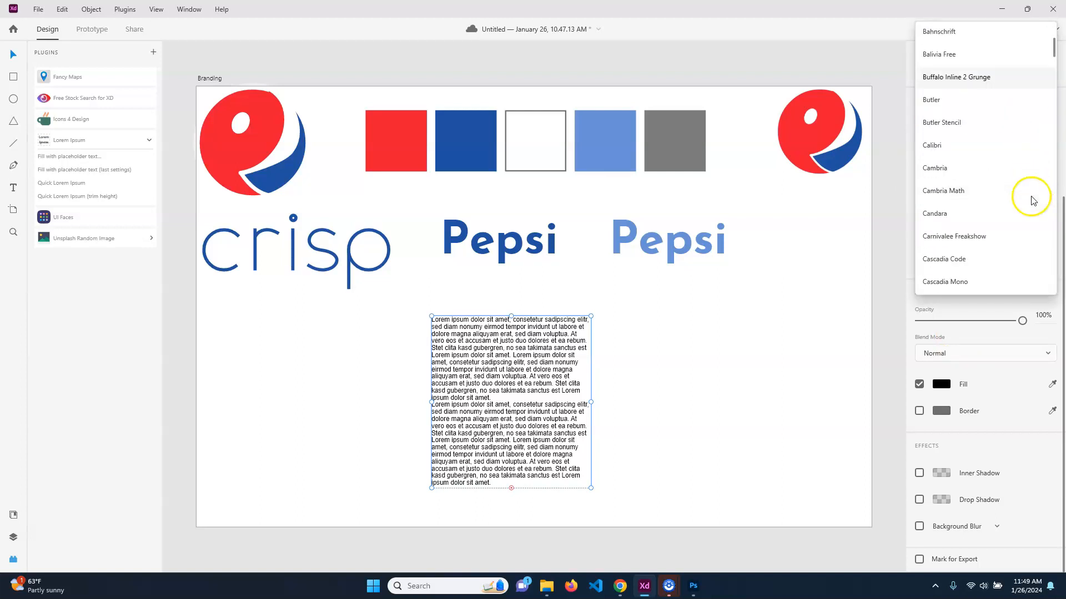
{"action": "scroll", "coordinate": [1020, 209], "scroll_direction": "down", "scroll_amount": 15}
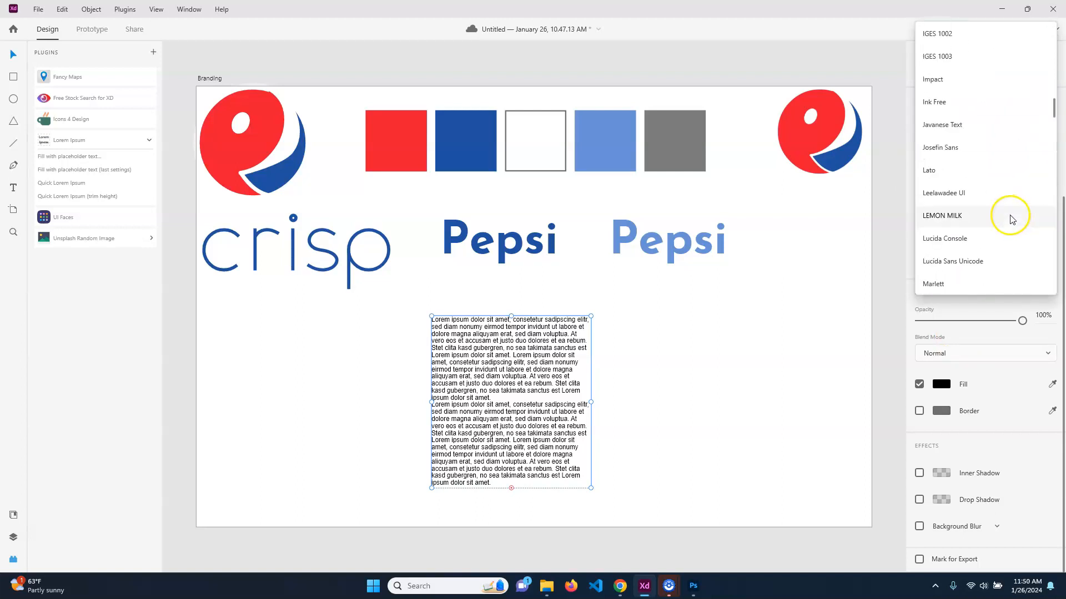
{"action": "scroll", "coordinate": [1007, 228], "scroll_direction": "down", "scroll_amount": 3}
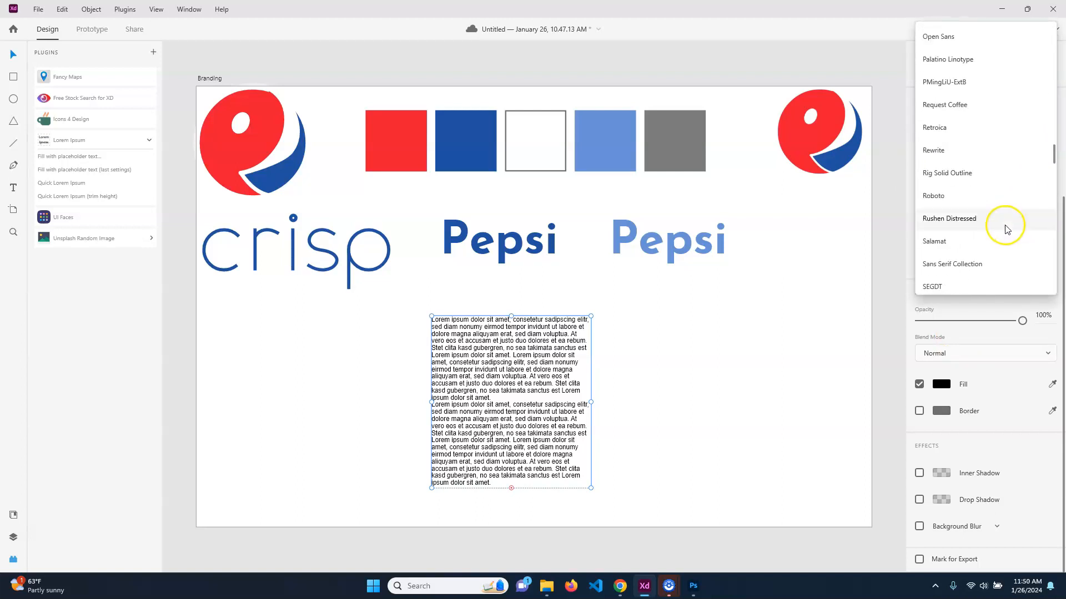
{"action": "left_click", "coordinate": [963, 200]}
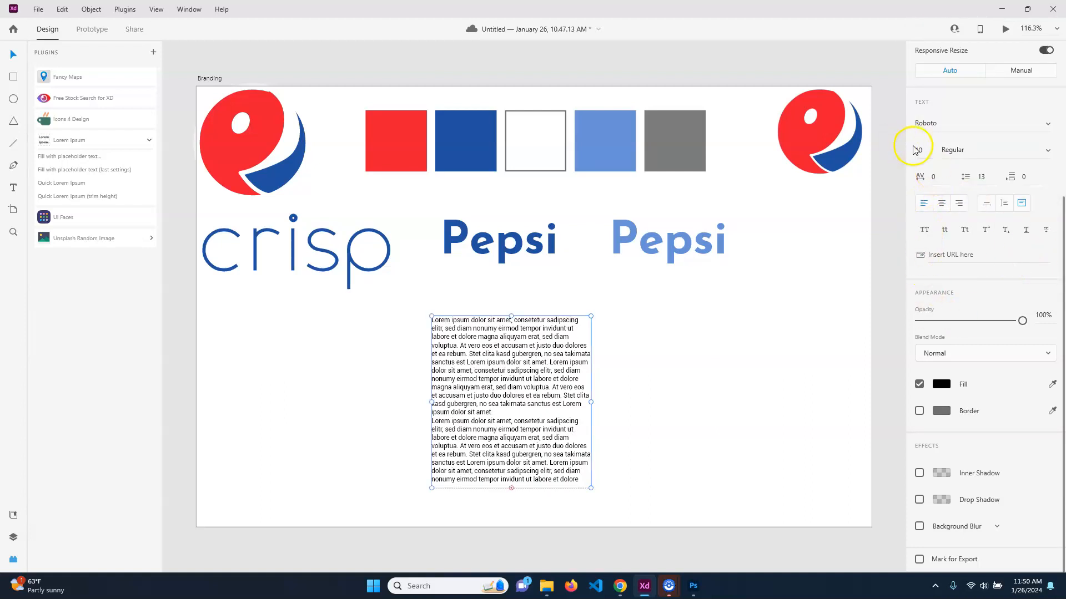
{"action": "type", "text": "18"}
{"action": "key", "text": "Return"}
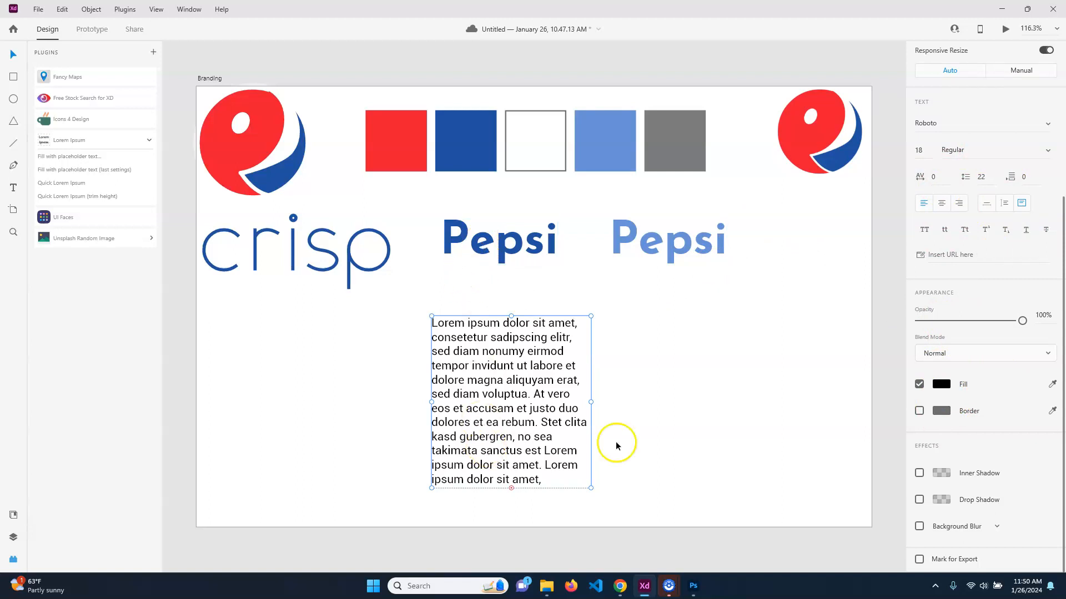
Fit the placeholder text box beneath the dark blue Pepsi sample and duplicate it beneath the light blue one
{"action": "left_click_drag", "start_coordinate": [512, 346], "coordinate": [514, 323]}
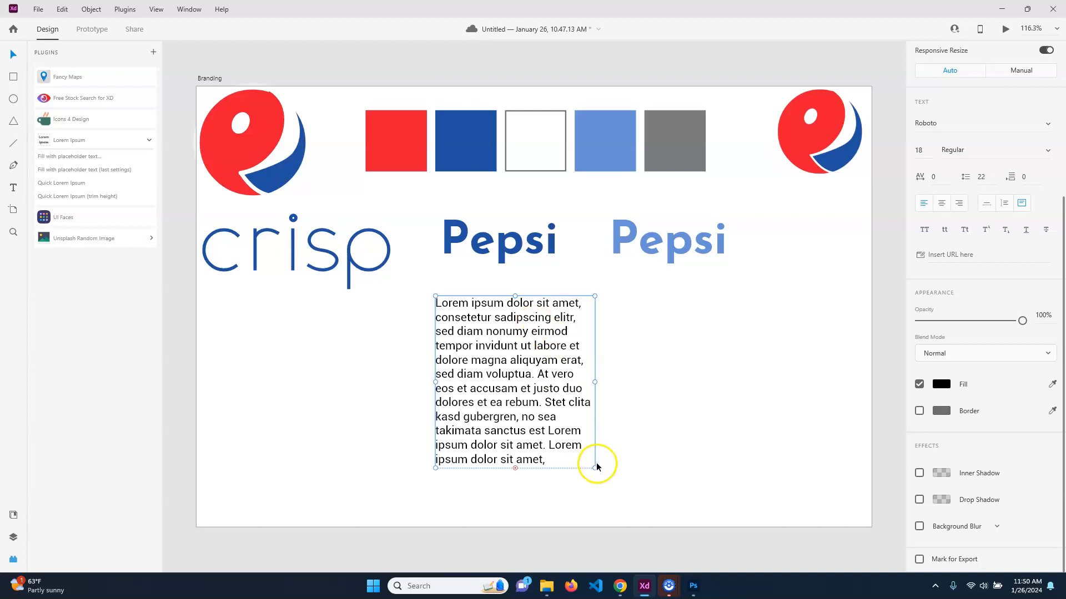
{"action": "left_click_drag", "start_coordinate": [595, 466], "coordinate": [581, 440]}
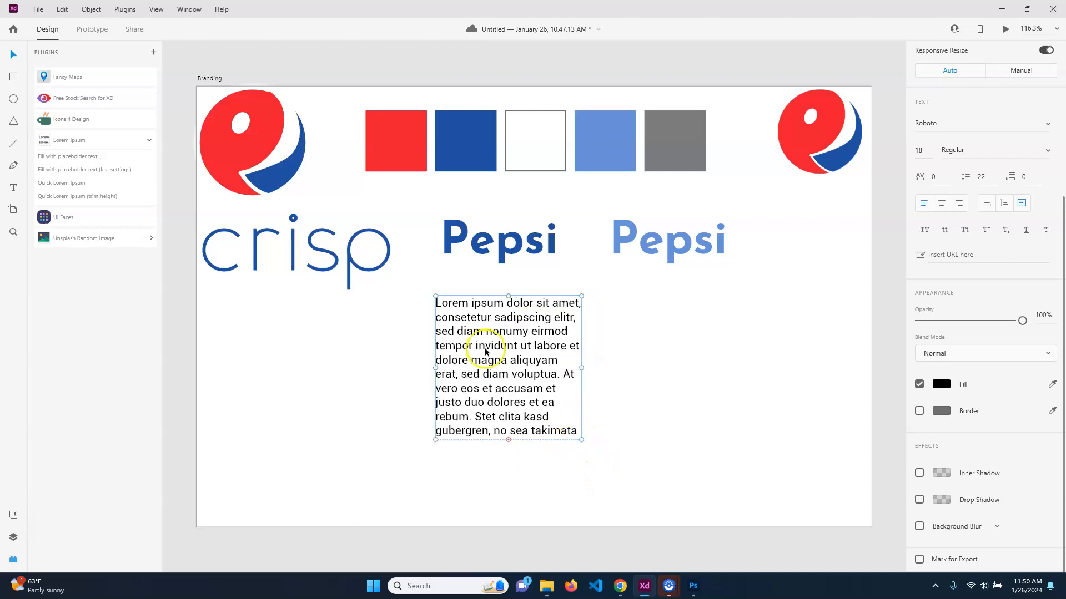
{"action": "key", "text": "alt"}
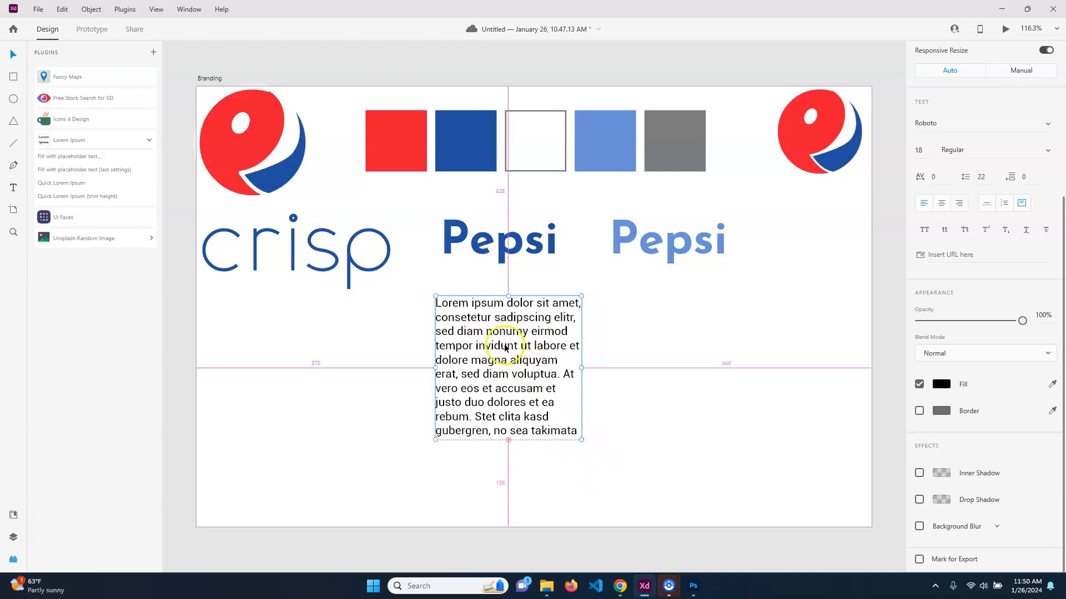
{"action": "left_click_drag", "start_coordinate": [500, 343], "coordinate": [670, 344]}
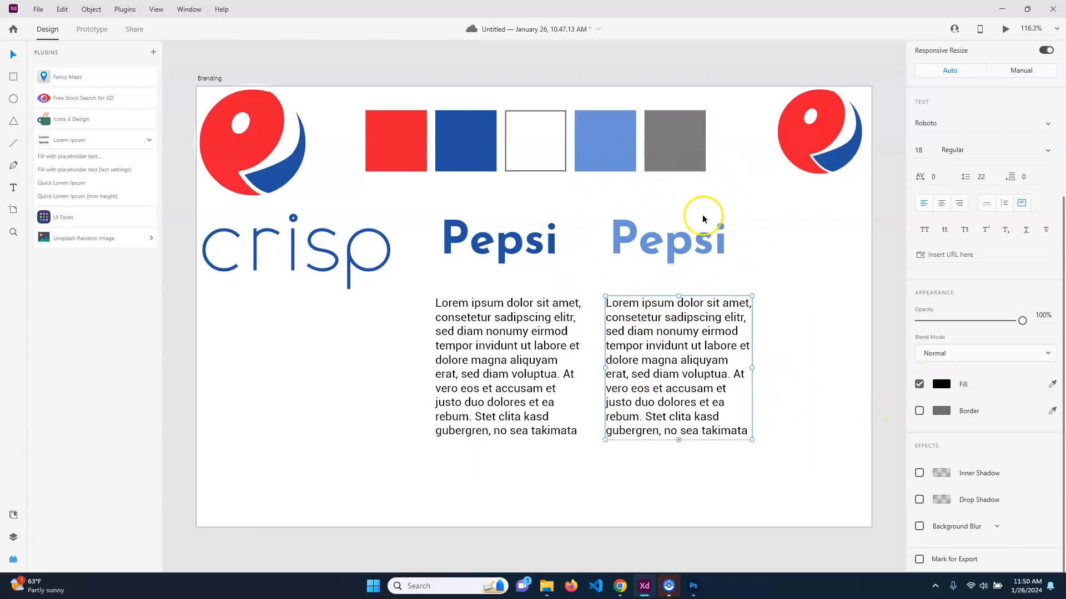
Duplicate the grey palette swatch and resize the copy to about 278 by 476, covering the light blue Pepsi sample and its paragraph
{"action": "left_click", "coordinate": [690, 138]}
{"action": "left_click_drag", "start_coordinate": [666, 133], "coordinate": [802, 326]}
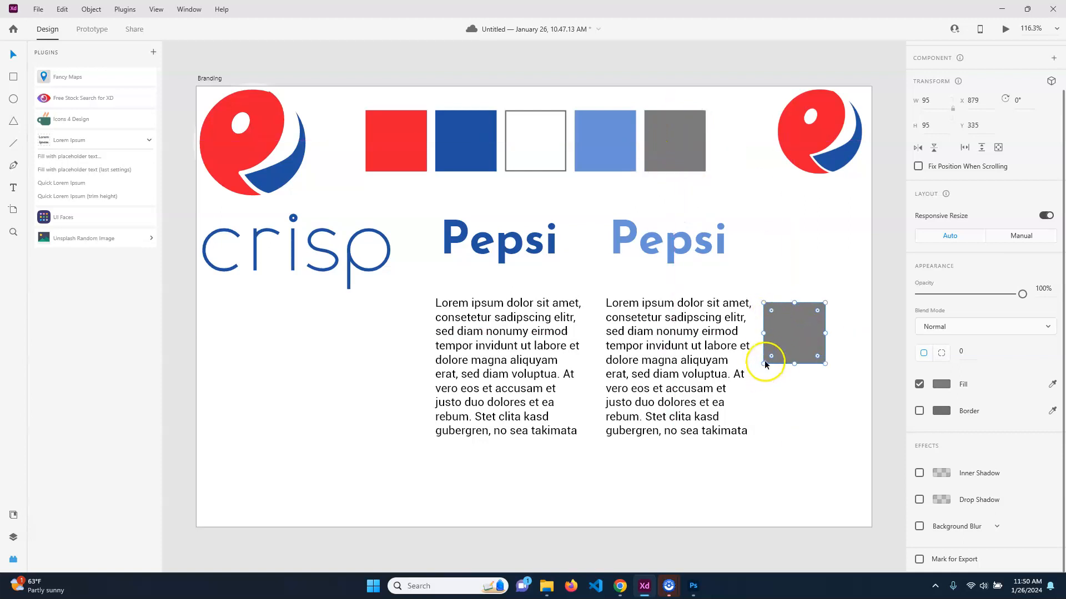
{"action": "left_click_drag", "start_coordinate": [764, 364], "coordinate": [591, 524]}
{"action": "left_click_drag", "start_coordinate": [774, 404], "coordinate": [768, 300]}
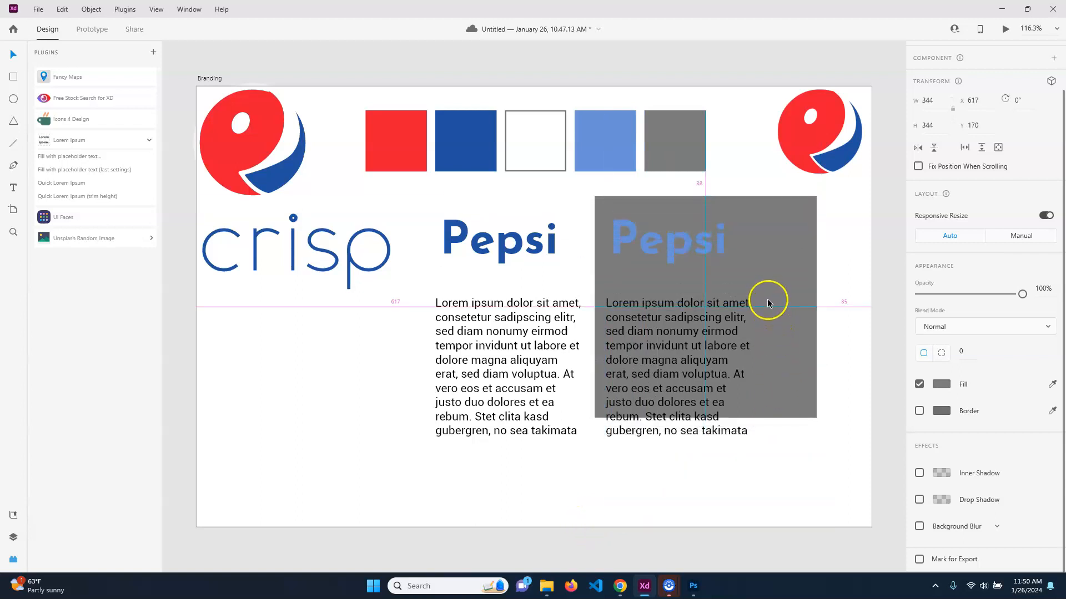
{"action": "left_click_drag", "start_coordinate": [816, 418], "coordinate": [772, 503]}
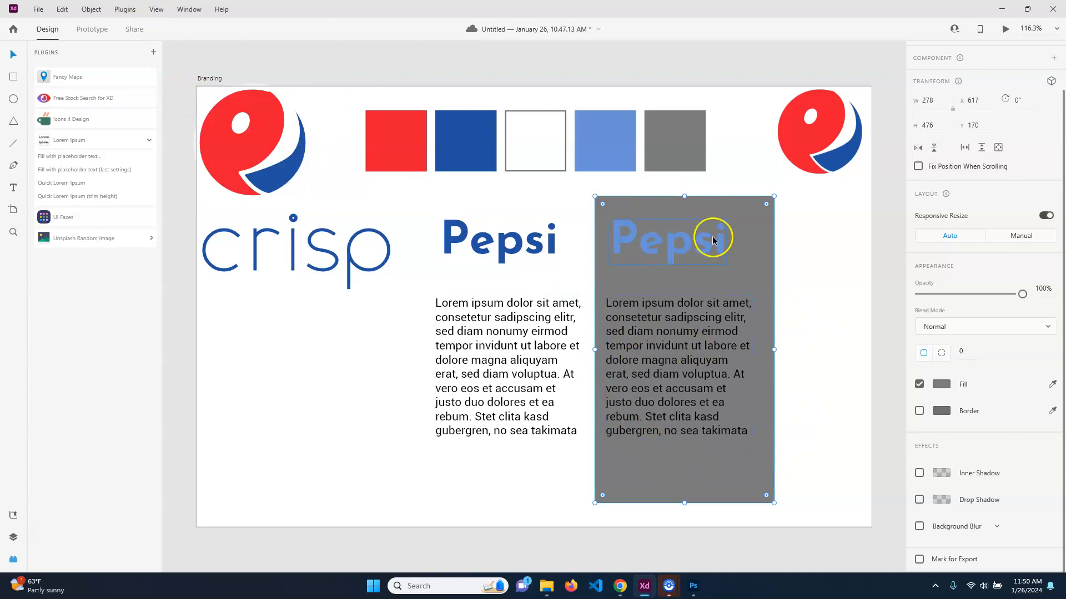
Send the large grey rectangle to the back of the stacking order, behind the light blue Pepsi sample and its text
{"action": "left_click", "coordinate": [98, 9]}
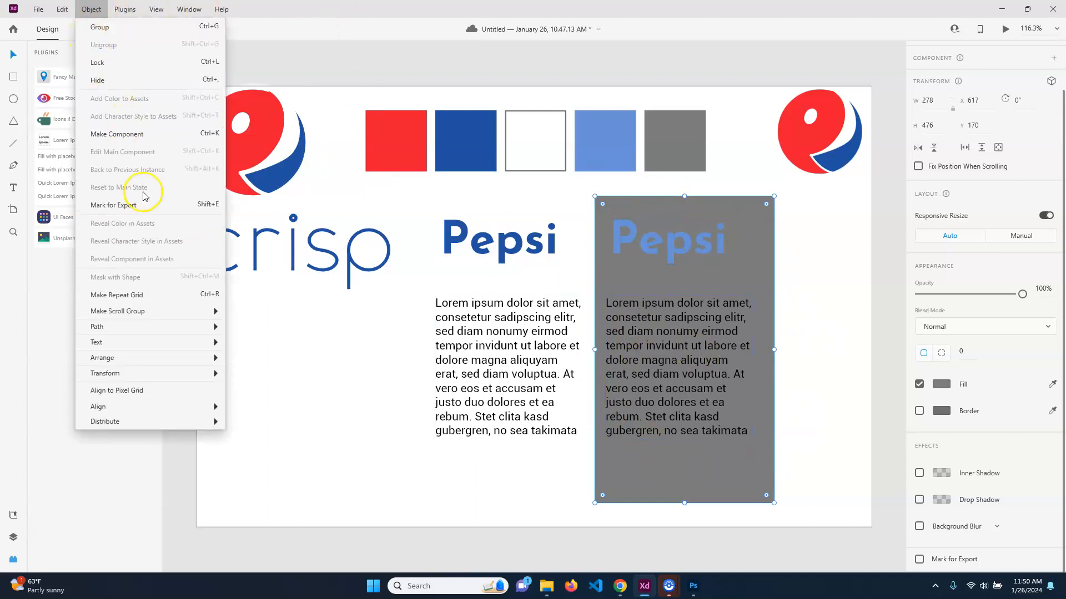
{"action": "mouse_move", "coordinate": [164, 357]}
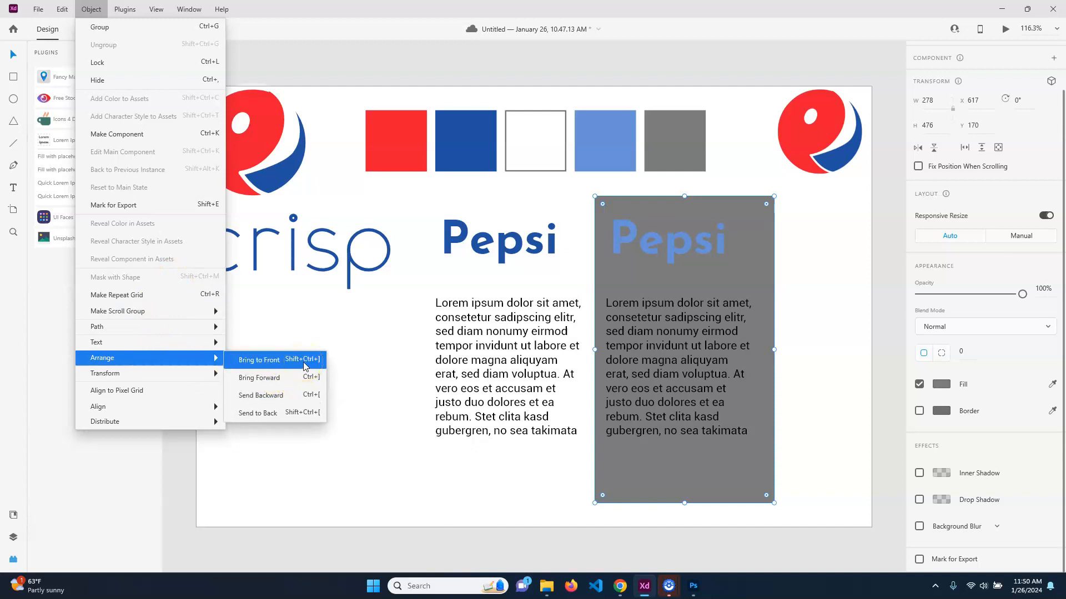
{"action": "left_click", "coordinate": [304, 419]}
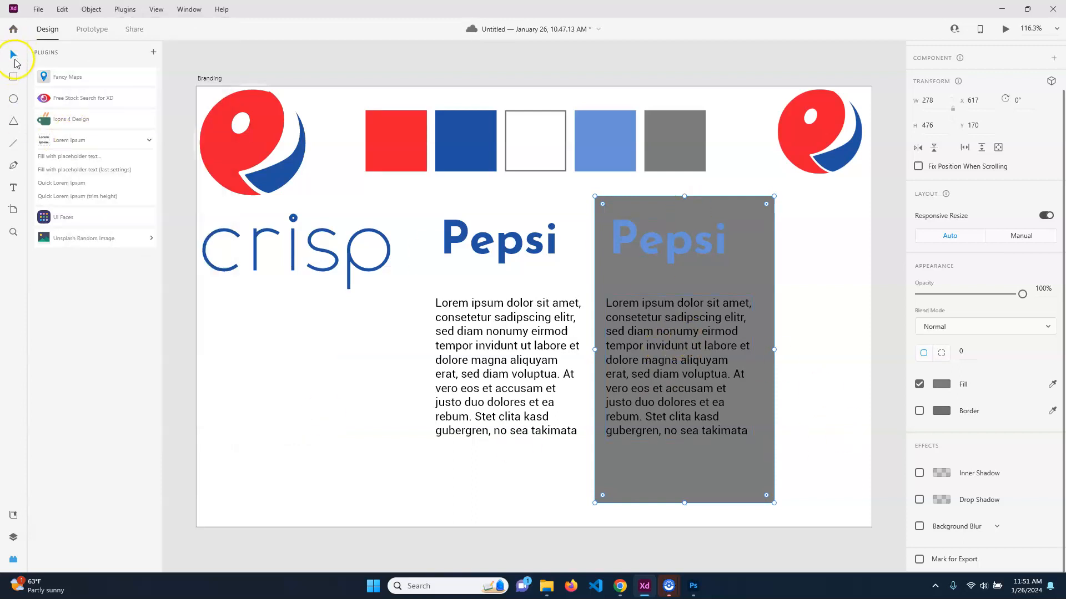
Change the fill of the placeholder paragraph on the grey rectangle to the saved white colour
{"action": "left_click", "coordinate": [688, 364]}
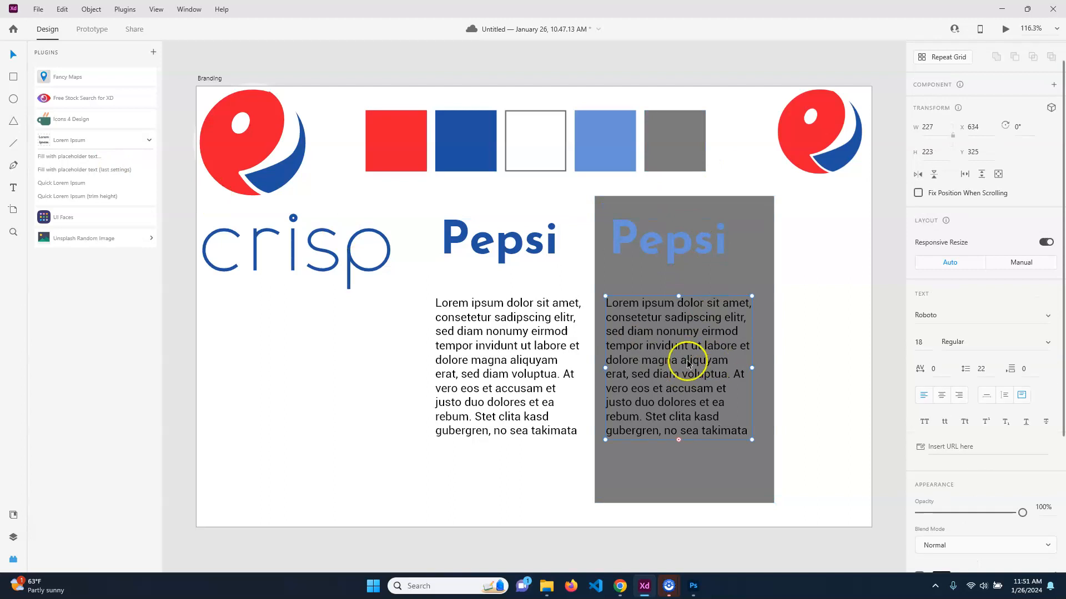
{"action": "scroll", "coordinate": [938, 466], "scroll_direction": "down", "scroll_amount": 3}
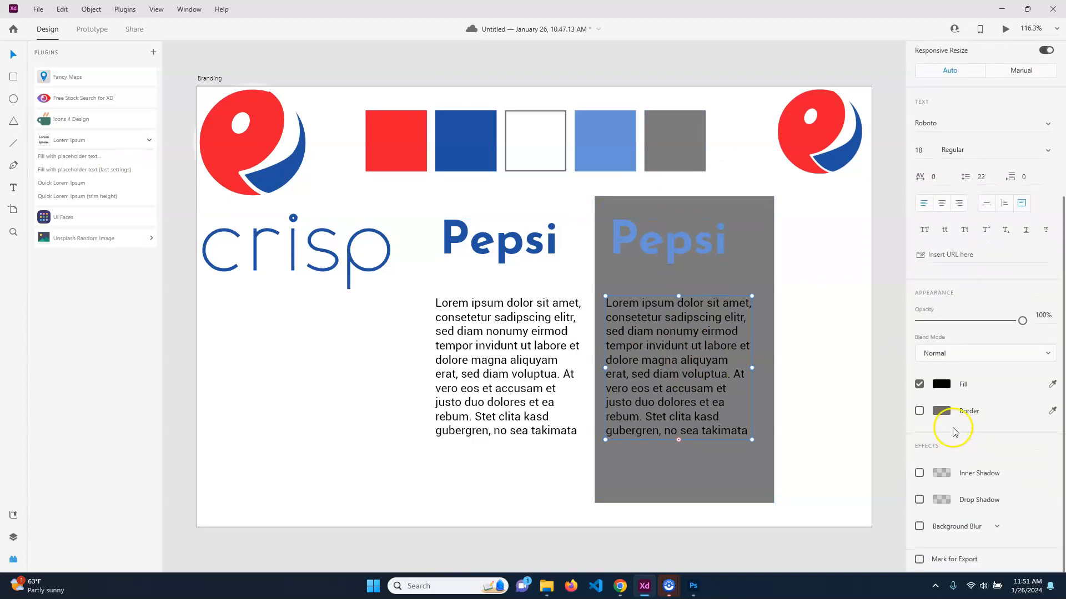
{"action": "left_click", "coordinate": [941, 384]}
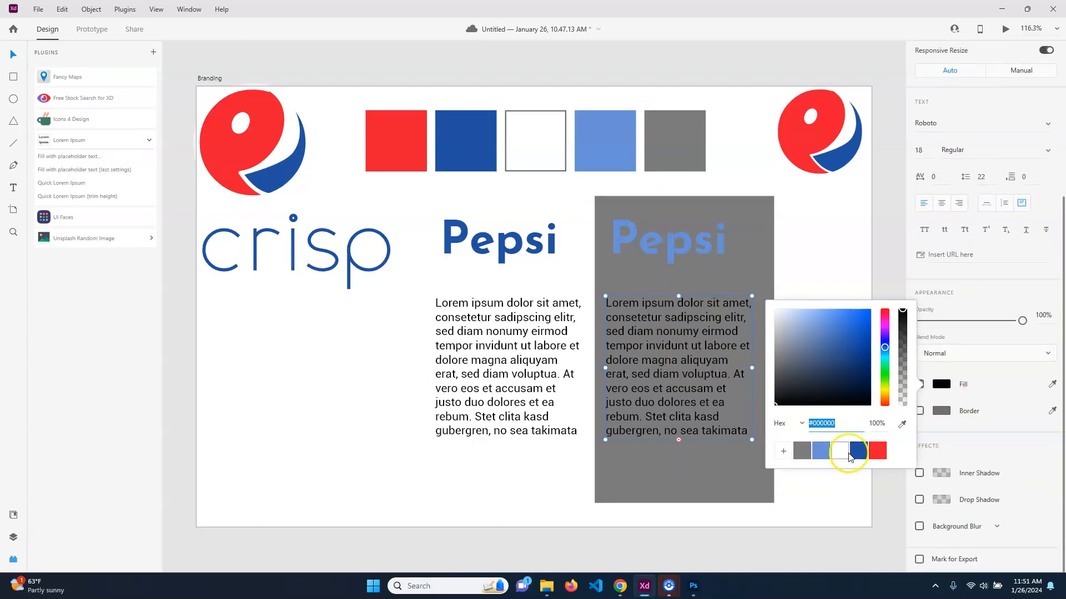
{"action": "left_click", "coordinate": [847, 453]}
{"action": "left_click", "coordinate": [861, 255]}
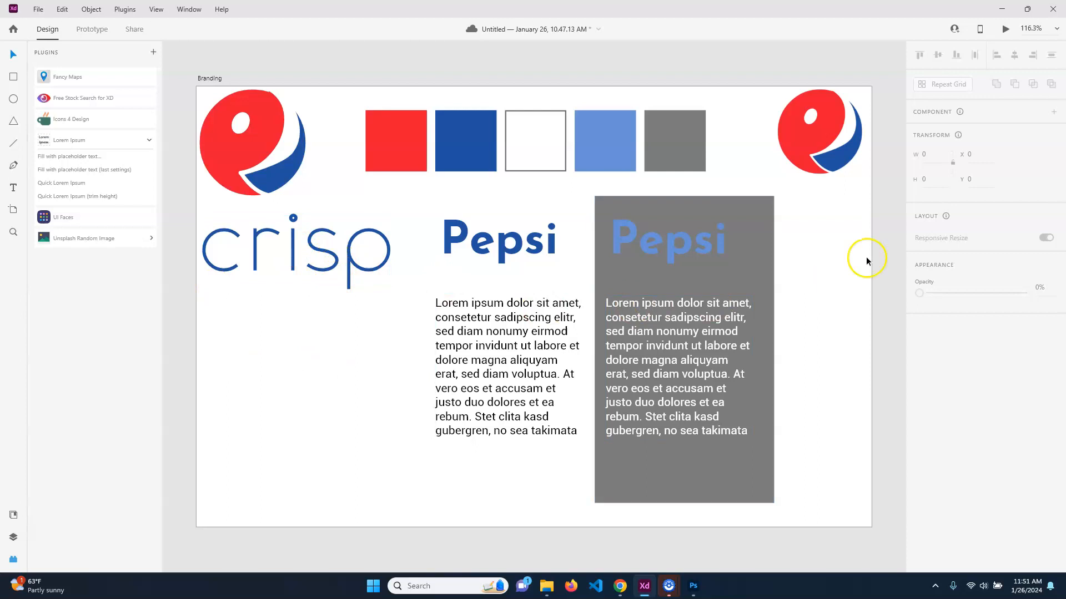
Delete the smaller duplicate logo, and scale down the crisp strapline close beneath the remaining logo
{"action": "left_click", "coordinate": [829, 175]}
{"action": "key", "text": "Delete"}
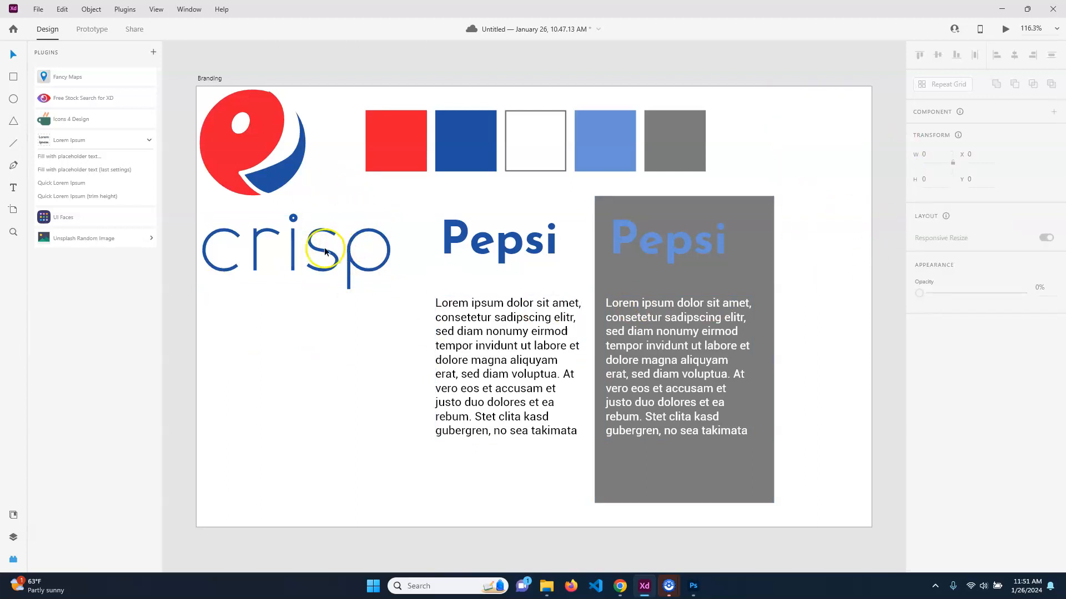
{"action": "left_click_drag", "start_coordinate": [314, 252], "coordinate": [310, 242]}
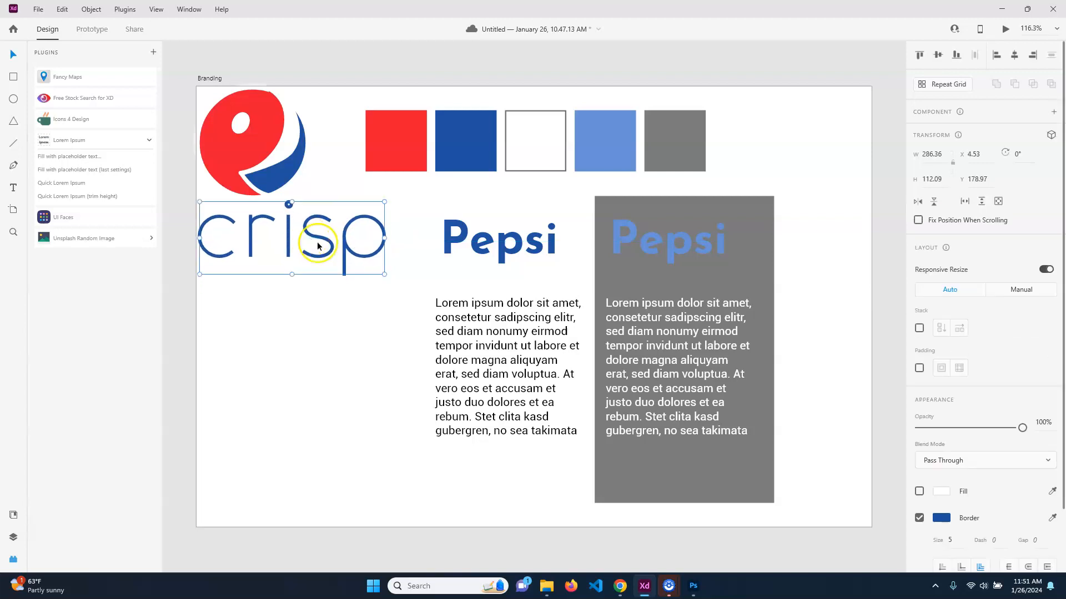
{"action": "left_click_drag", "start_coordinate": [380, 275], "coordinate": [331, 253]}
Move both Pepsi samples, their paragraphs and the grey rectangle together to X 261, Y 166, aligned under the red swatch
{"action": "left_click_drag", "start_coordinate": [842, 188], "coordinate": [500, 461]}
{"action": "left_click_drag", "start_coordinate": [664, 389], "coordinate": [592, 333]}
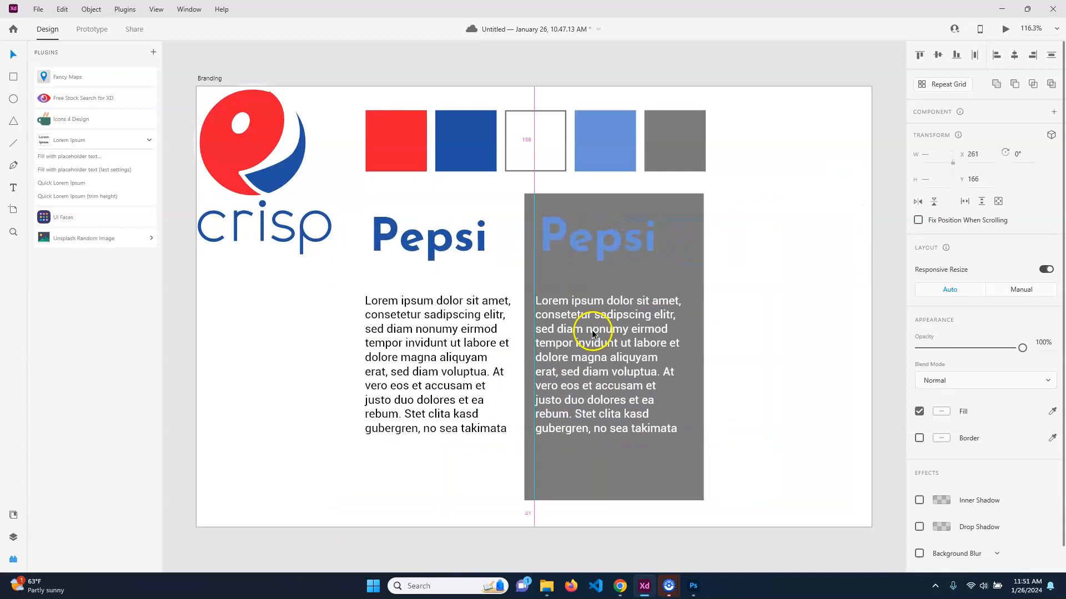
{"action": "left_click", "coordinate": [875, 285]}
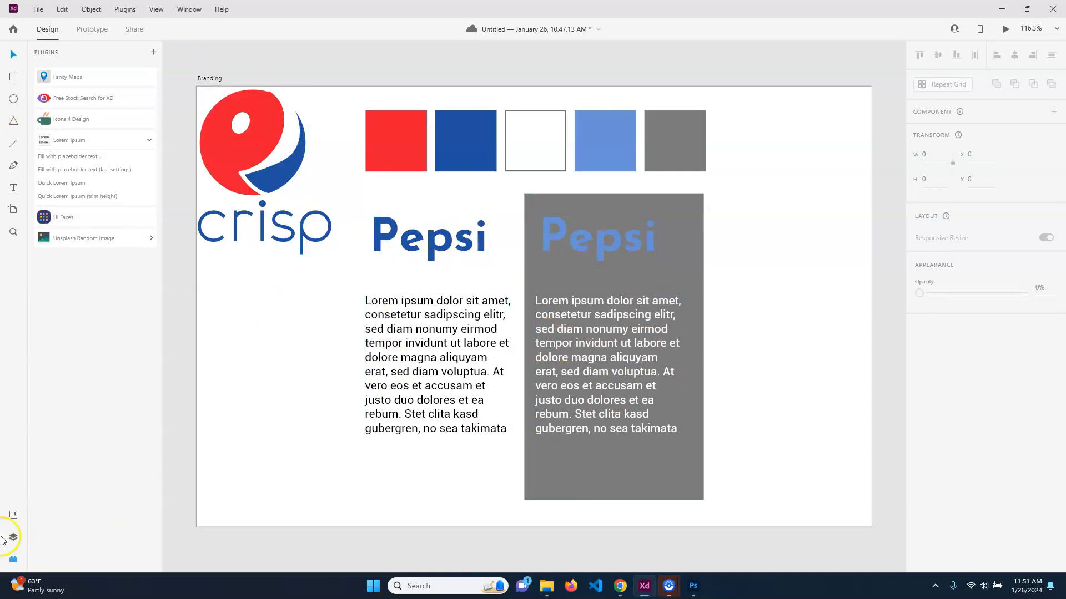
Save the dark blue and light blue Pepsi headings as character styles in the document assets
{"action": "left_click", "coordinate": [12, 516]}
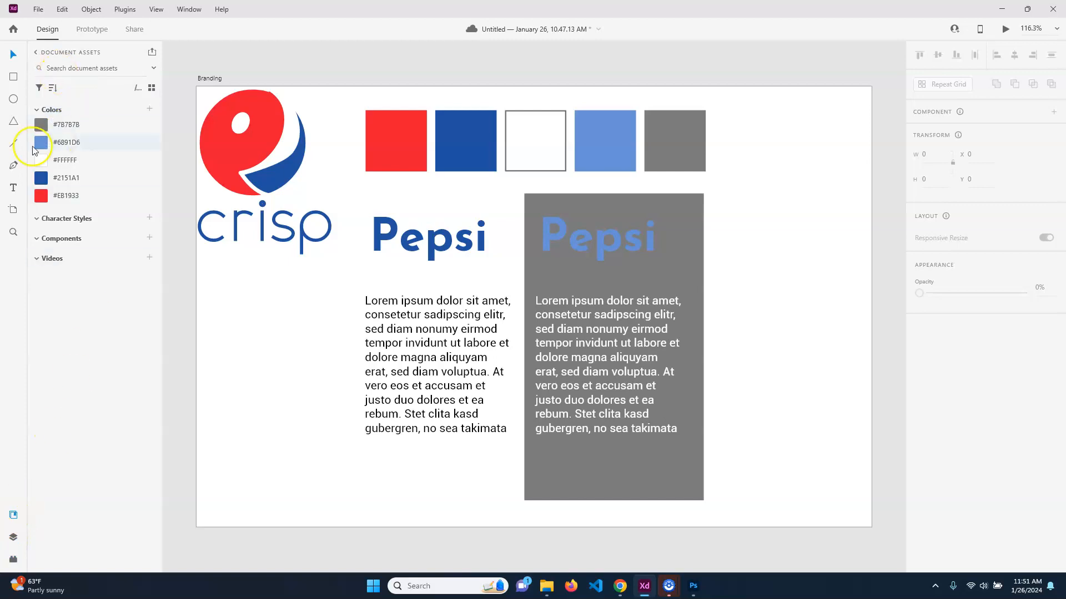
{"action": "left_click", "coordinate": [429, 239]}
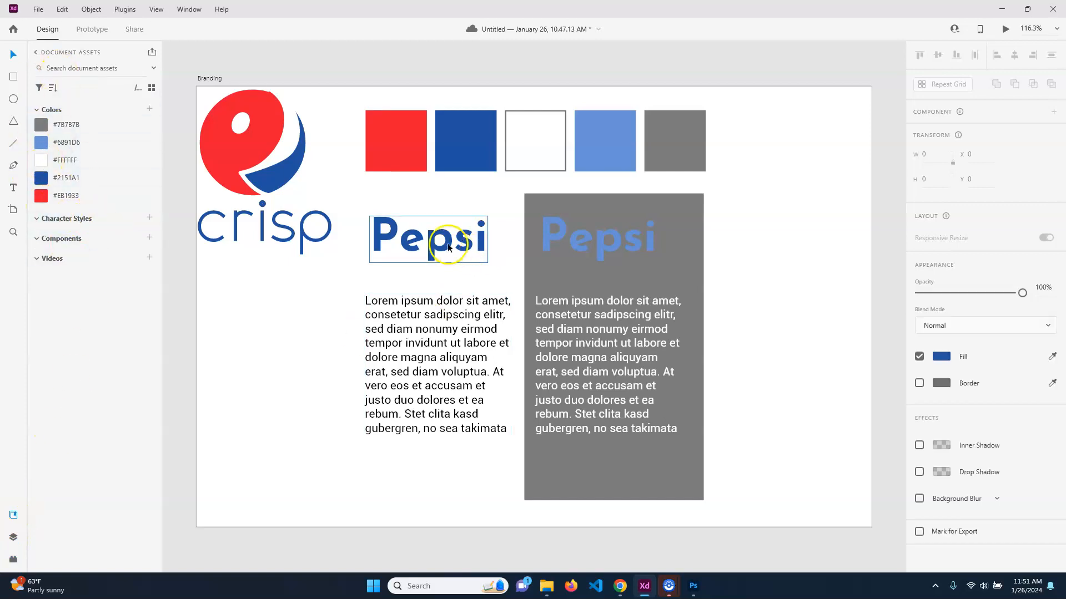
{"action": "left_click", "coordinate": [149, 220]}
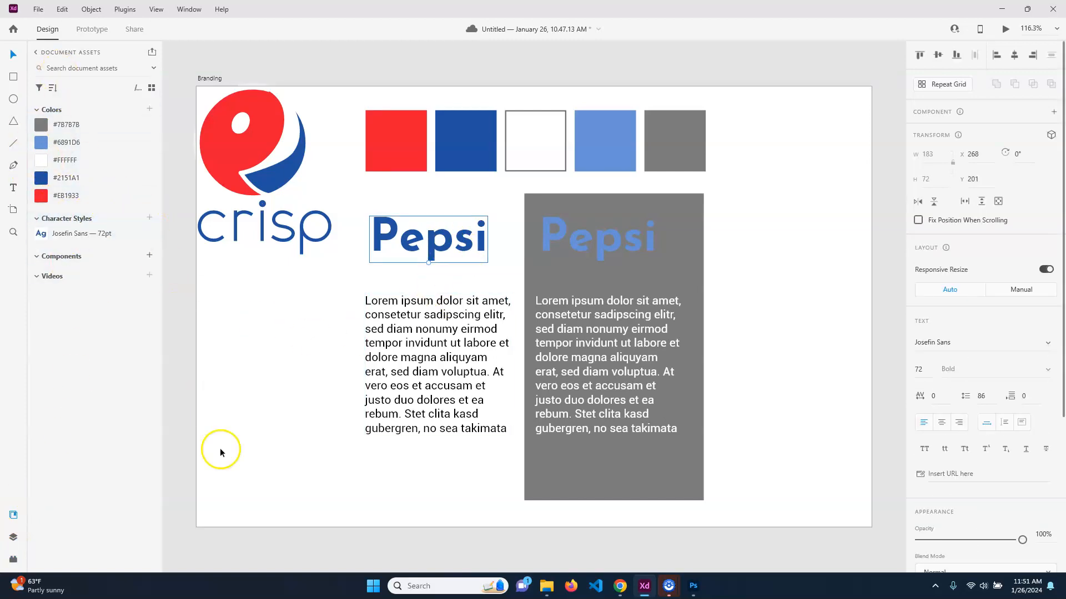
{"action": "left_click", "coordinate": [623, 245]}
{"action": "left_click", "coordinate": [150, 221]}
Save the black and white placeholder paragraphs as two more character styles in the document assets
{"action": "left_click", "coordinate": [392, 350]}
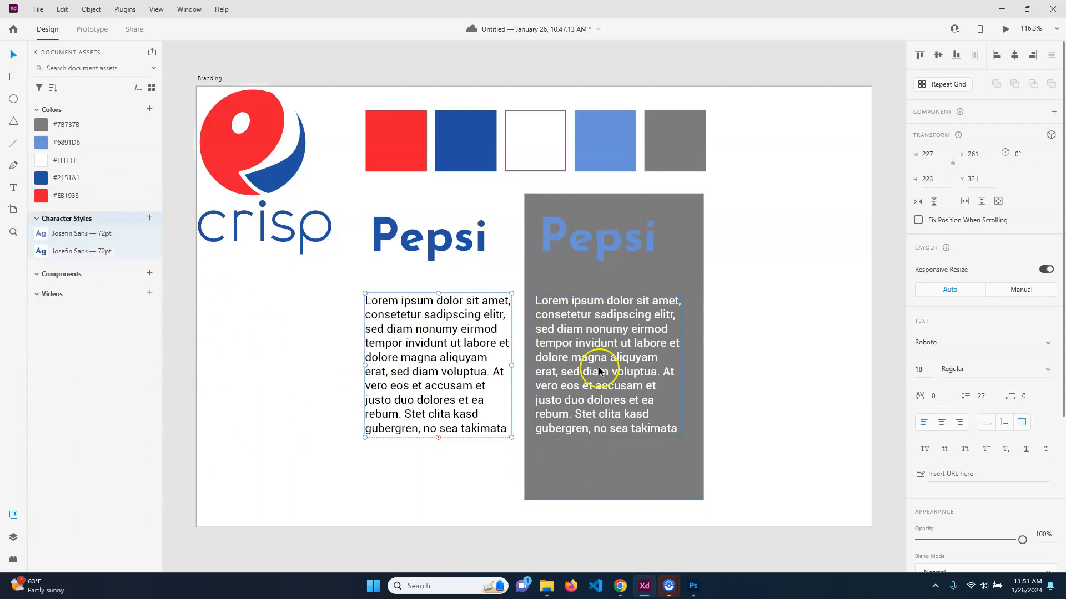
{"action": "left_click", "coordinate": [150, 218]}
{"action": "left_click", "coordinate": [595, 404]}
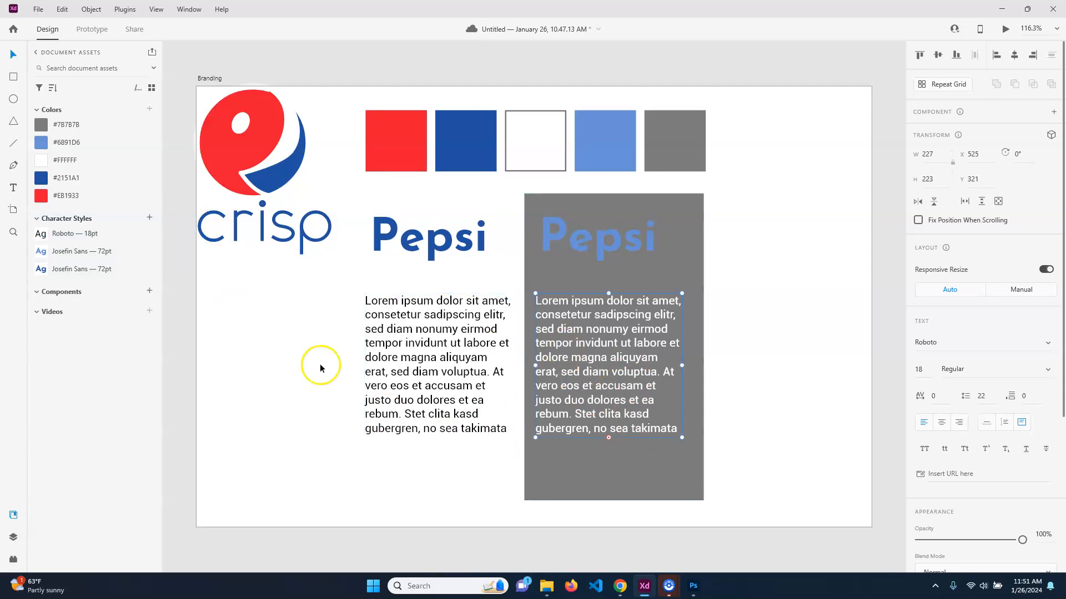
{"action": "left_click", "coordinate": [150, 218]}
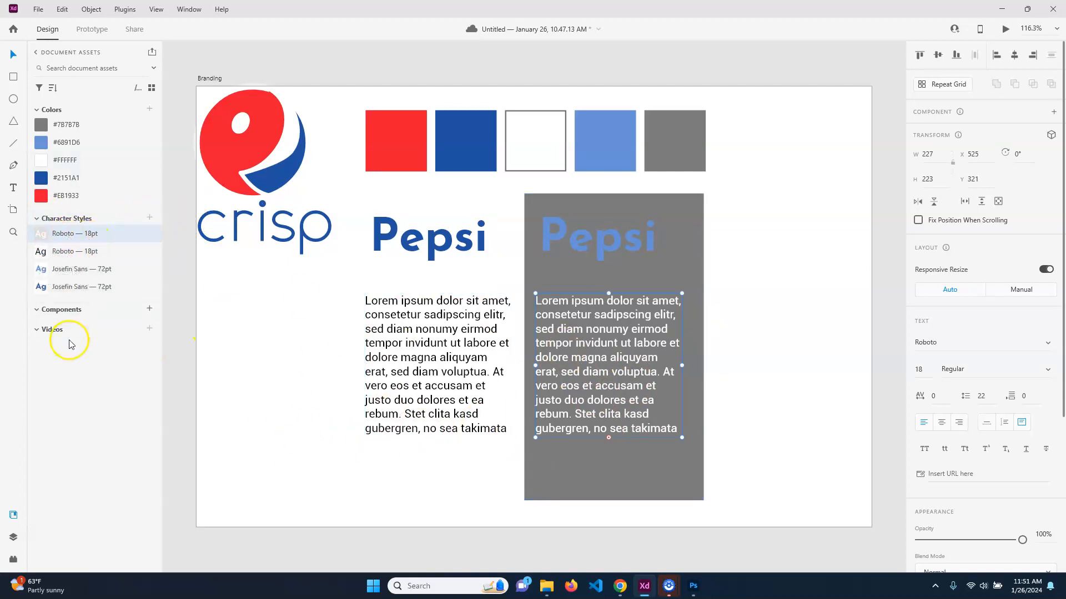
Try the light blue Josefin Sans 72pt character style on the black placeholder paragraph and undo it
{"action": "left_click", "coordinate": [439, 351]}
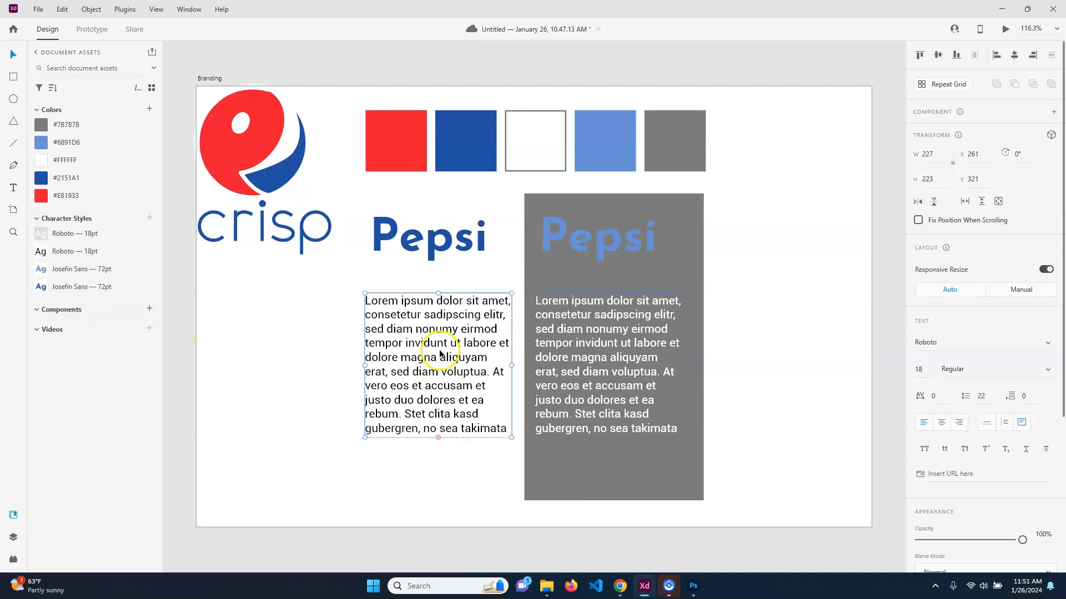
{"action": "left_click", "coordinate": [71, 271]}
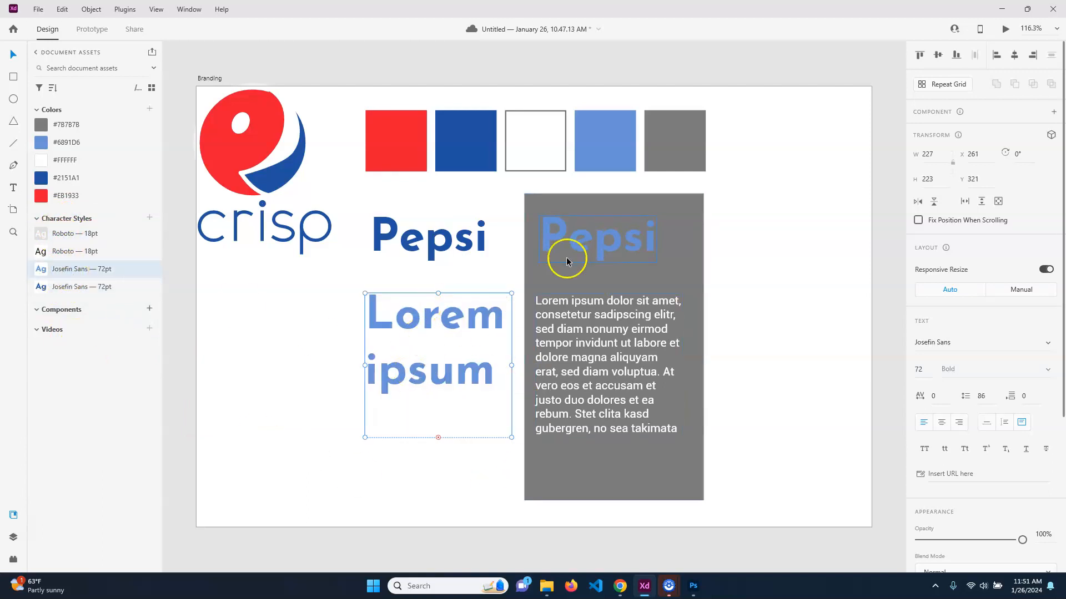
{"action": "key", "text": "ctrl+z"}
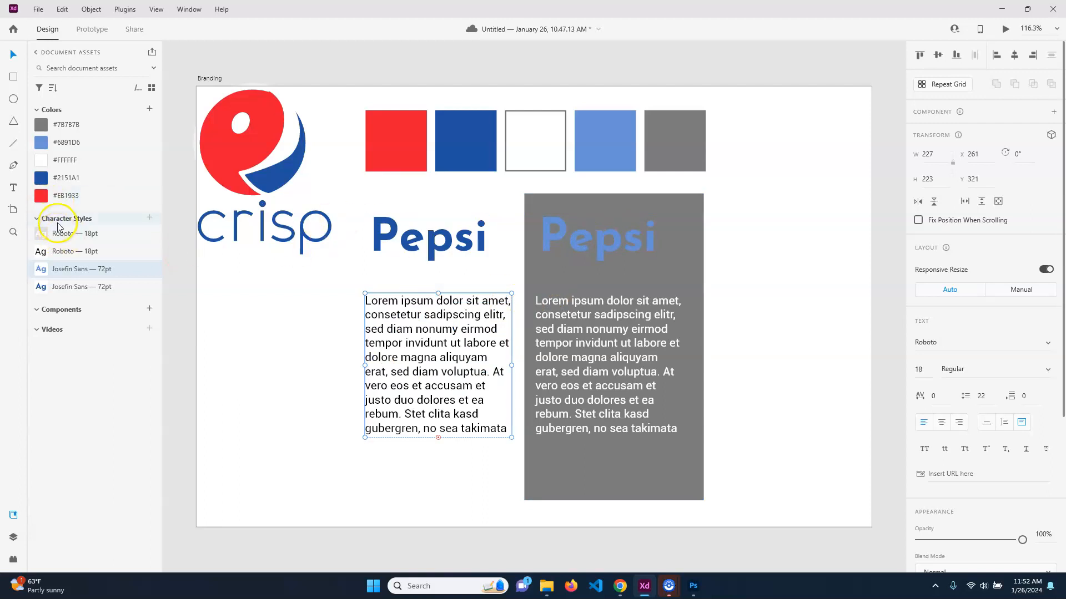
Rename the dark blue Josefin Sans character style as H1 Dark and the light blue one as H1 Light
{"action": "double_click", "coordinate": [68, 179]}
{"action": "left_click", "coordinate": [65, 238]}
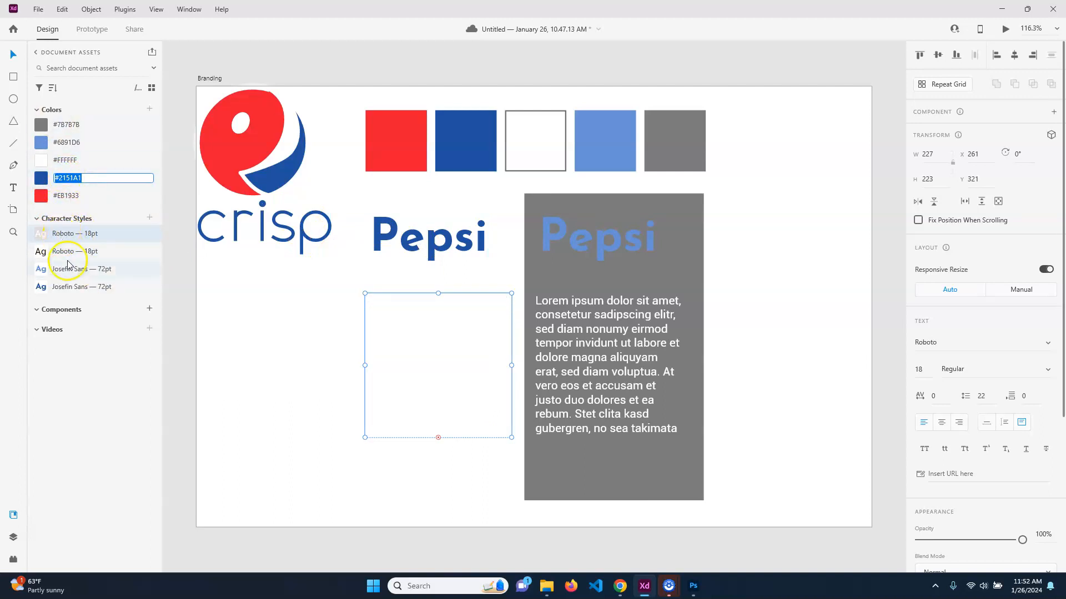
{"action": "double_click", "coordinate": [67, 285]}
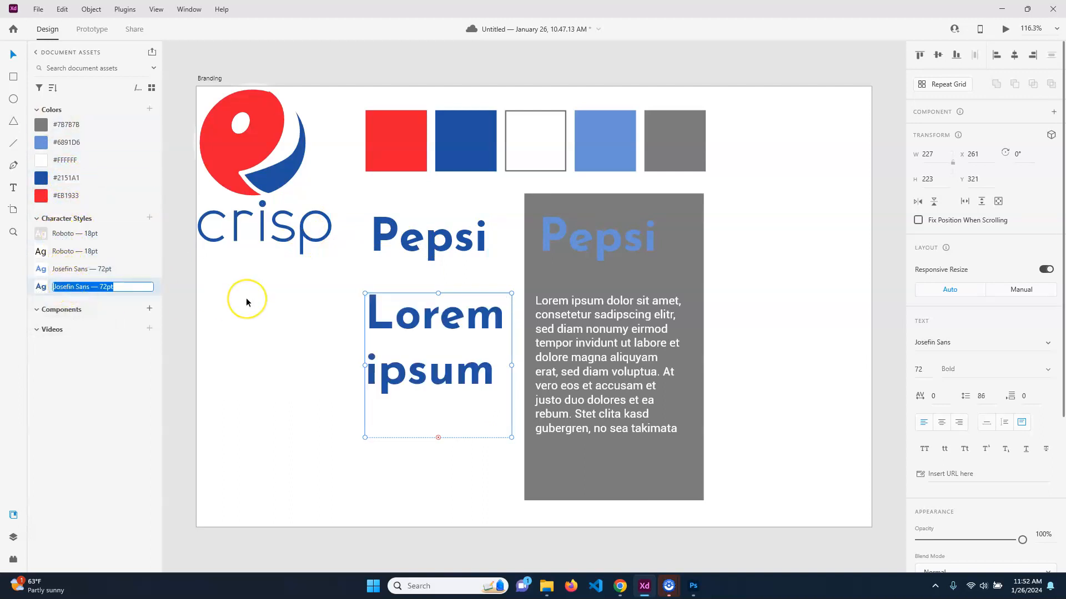
{"action": "type", "text": "H1 Dark"}
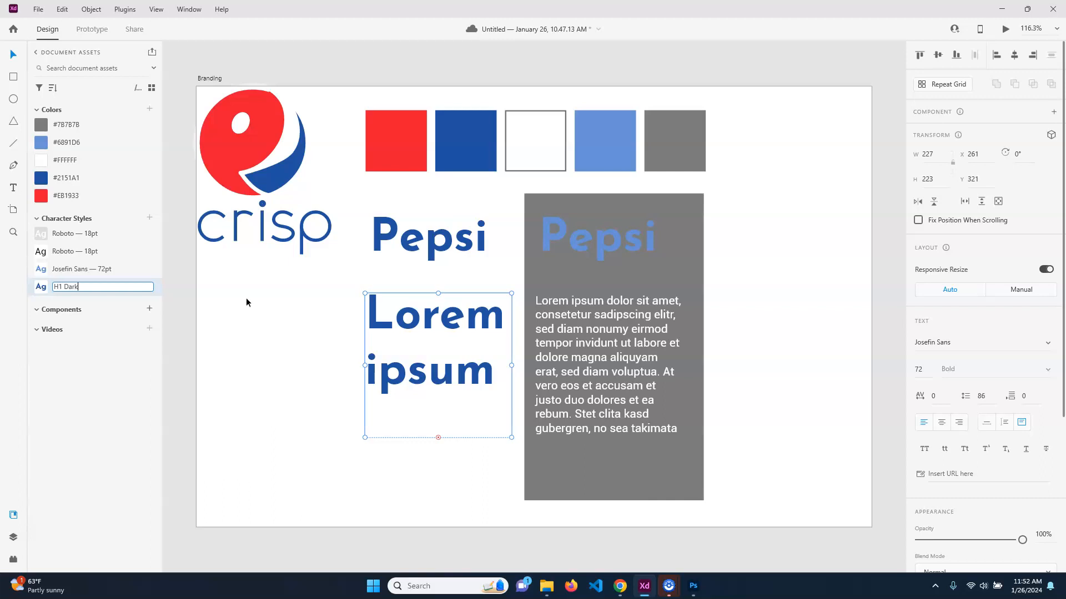
{"action": "key", "text": "Return"}
{"action": "double_click", "coordinate": [89, 270]}
{"action": "type", "text": "H"}
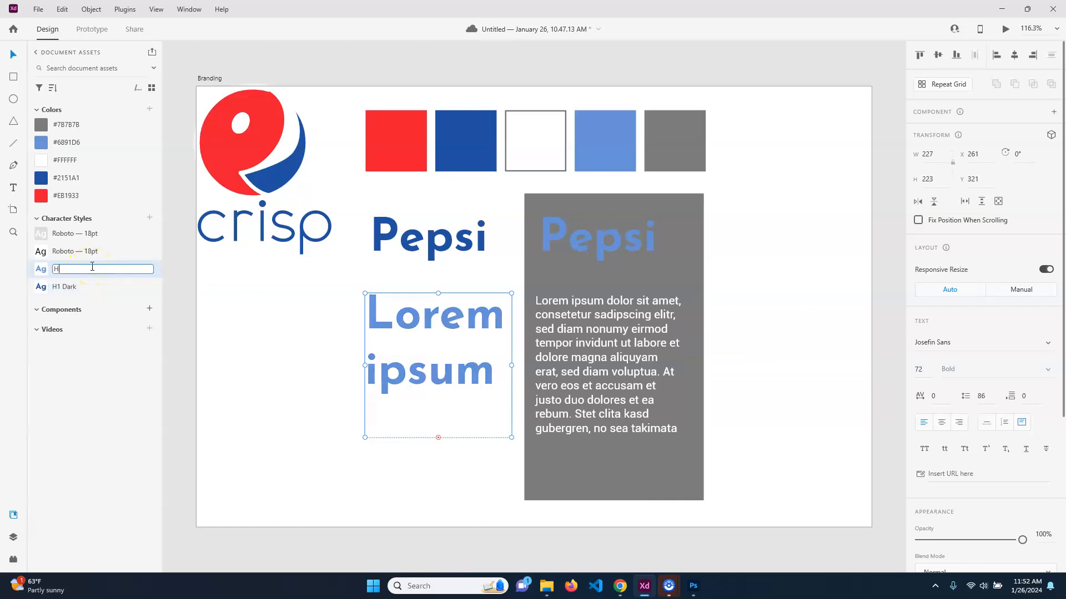
{"action": "type", "text": "1 Light"}
{"action": "key", "text": "Return"}
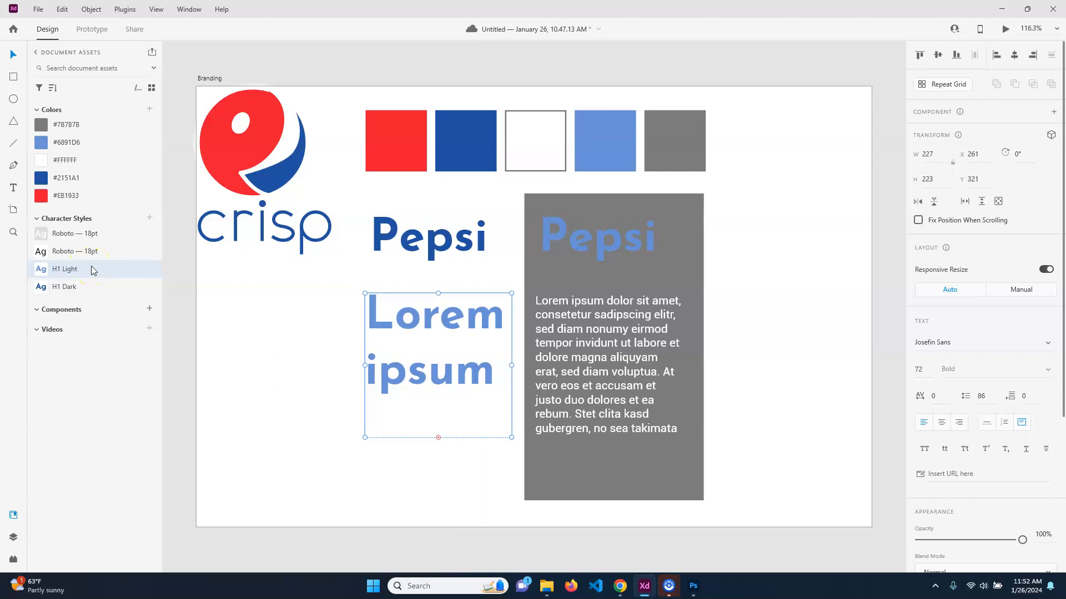
Rename the black Roboto 18pt character style as H1Light
{"action": "double_click", "coordinate": [74, 248]}
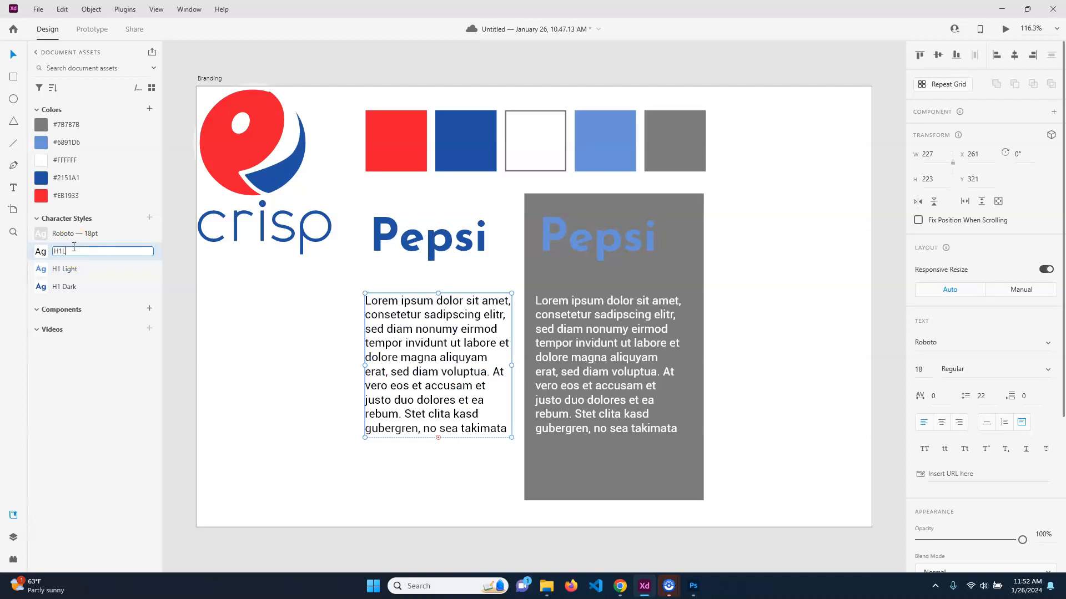
{"action": "type", "text": "H1Ligh"}
{"action": "key", "text": "Return"}
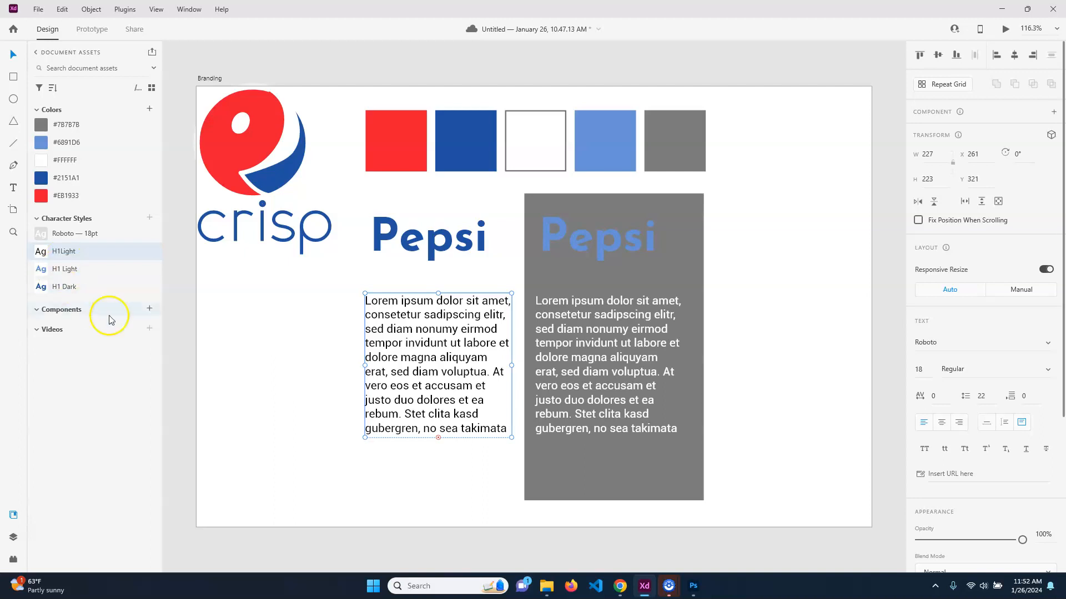
Swap the two Josefin Sans style names, making the light blue style H1 Dark and the dark blue style H1 Light
{"action": "double_click", "coordinate": [85, 270]}
{"action": "type", "text": "H1 Dark"}
{"action": "key", "text": "Return"}
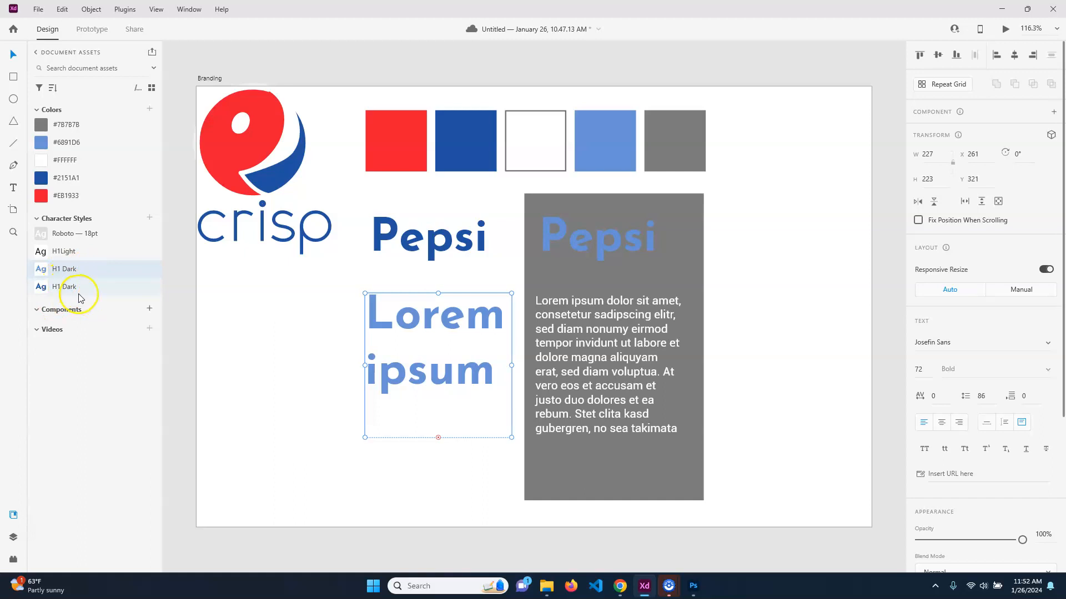
{"action": "left_click", "coordinate": [89, 290]}
{"action": "double_click", "coordinate": [79, 289]}
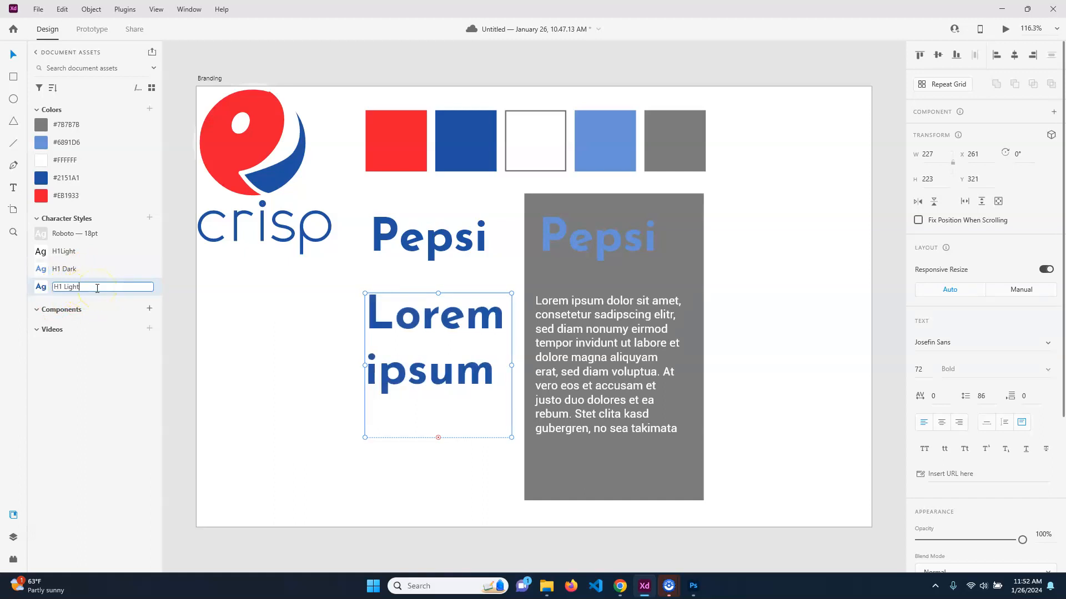
{"action": "key", "text": "Return"}
Rename the white Roboto 18pt character style as P Dark
{"action": "double_click", "coordinate": [79, 252]}
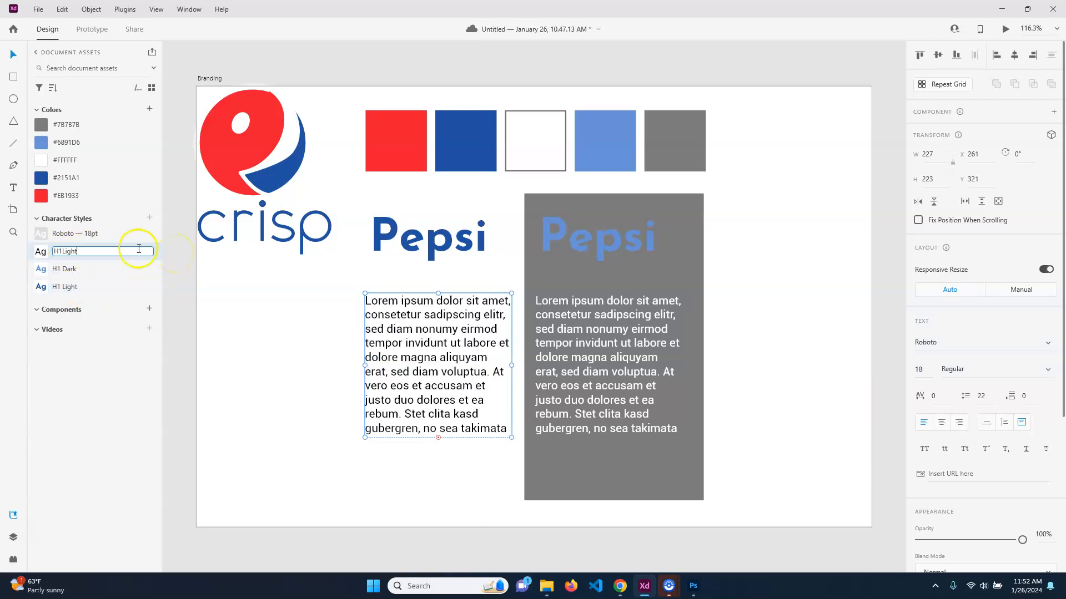
{"action": "right_click", "coordinate": [111, 257]}
{"action": "double_click", "coordinate": [68, 235]}
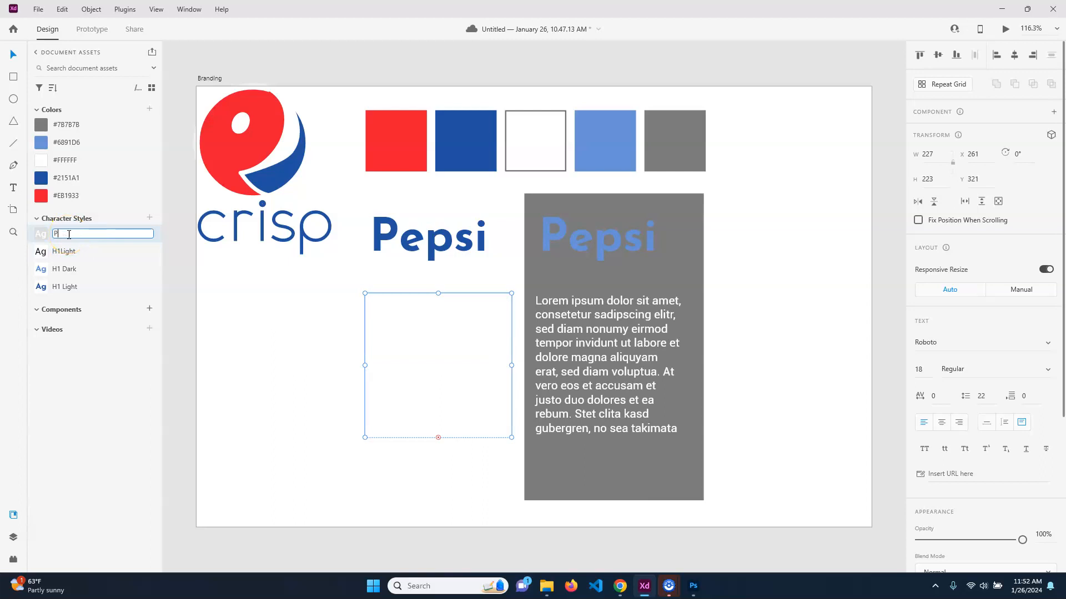
{"action": "key", "text": "Return"}
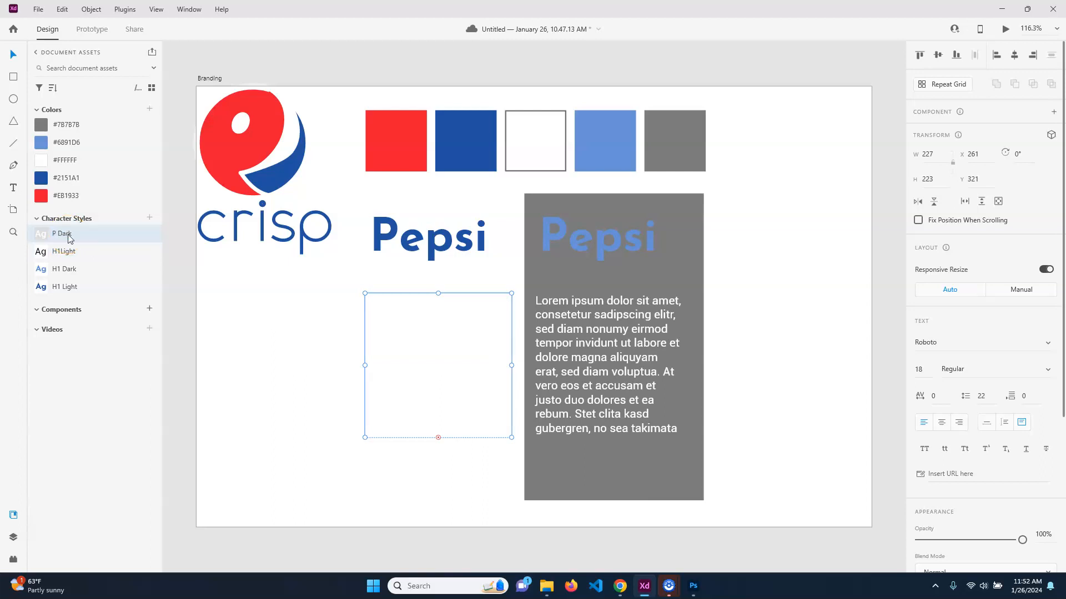
Apply the black Roboto 18pt character style to the paragraph on the white background and rename that style as P Light
{"action": "double_click", "coordinate": [64, 252]}
{"action": "left_click", "coordinate": [91, 249]}
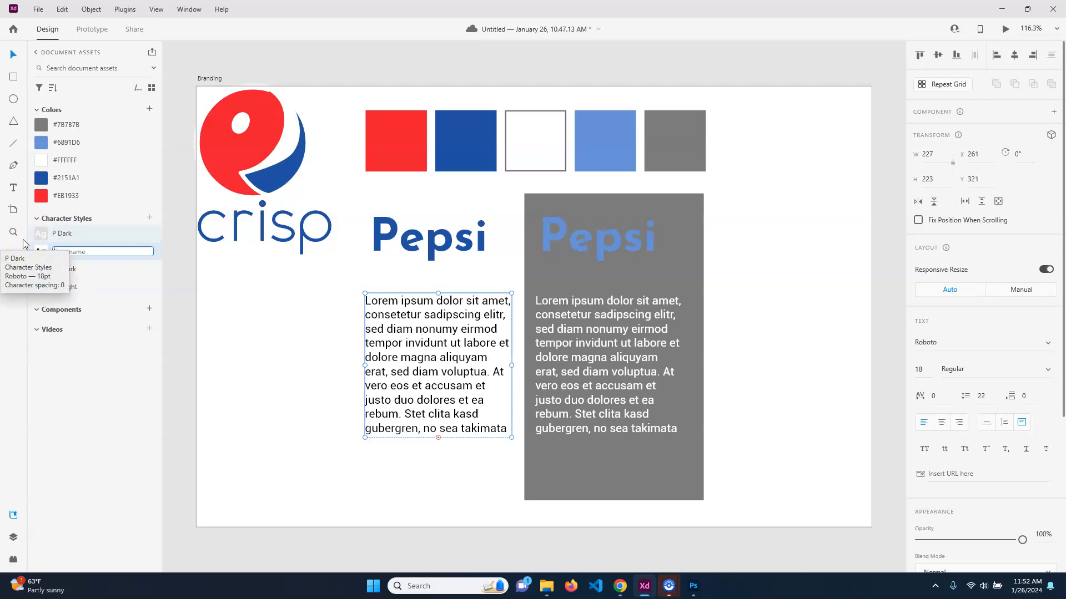
{"action": "key", "text": "Return"}
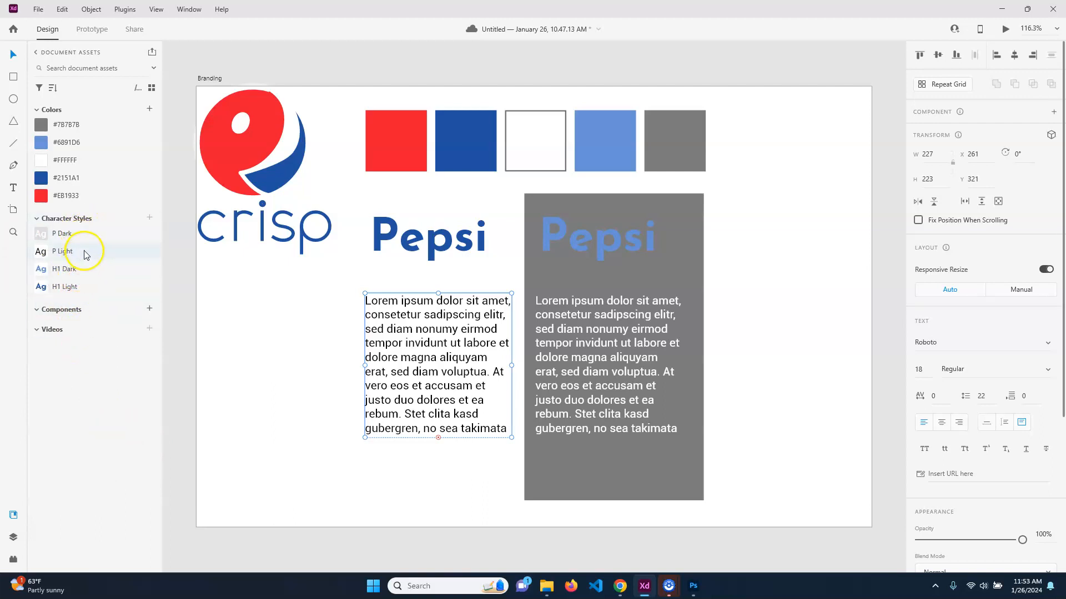
{"action": "right_click", "coordinate": [85, 286]}
{"action": "key", "text": "Escape"}
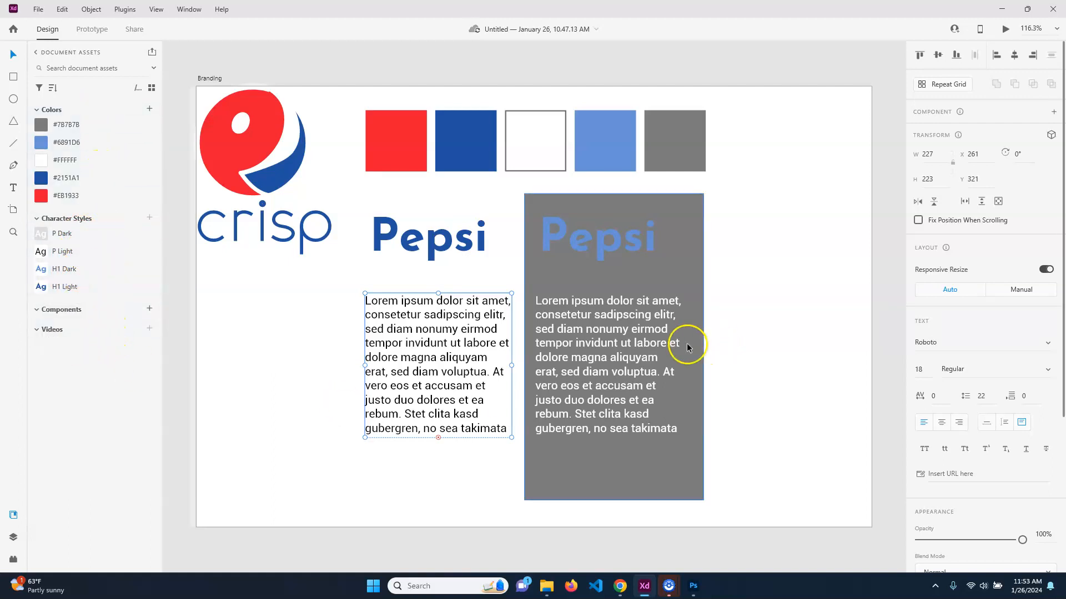
{"action": "left_click", "coordinate": [754, 326]}
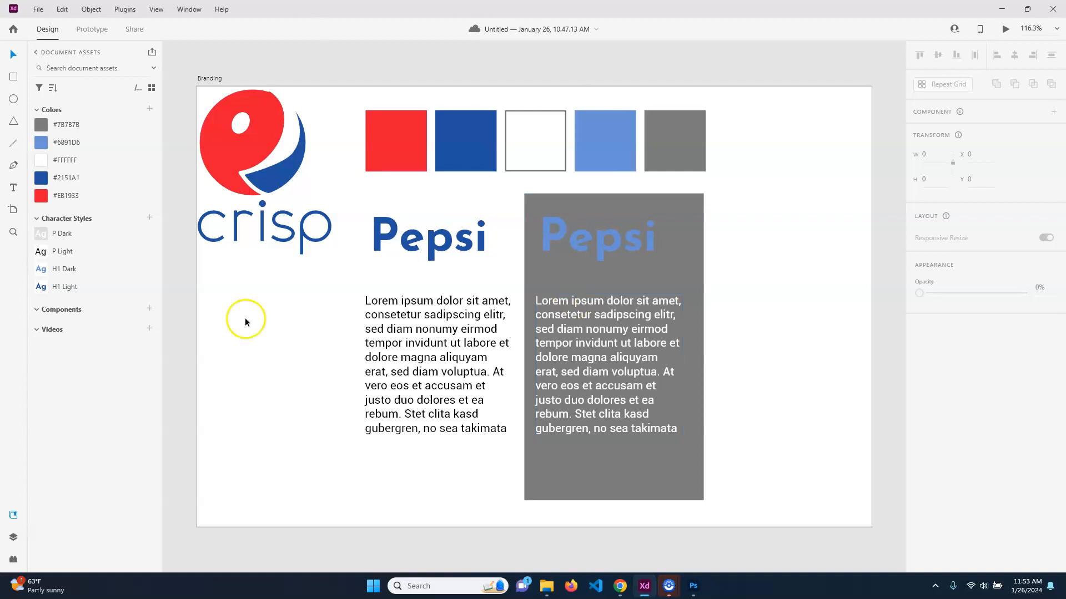
{"action": "scroll", "coordinate": [644, 314], "scroll_direction": "down", "scroll_amount": 5}
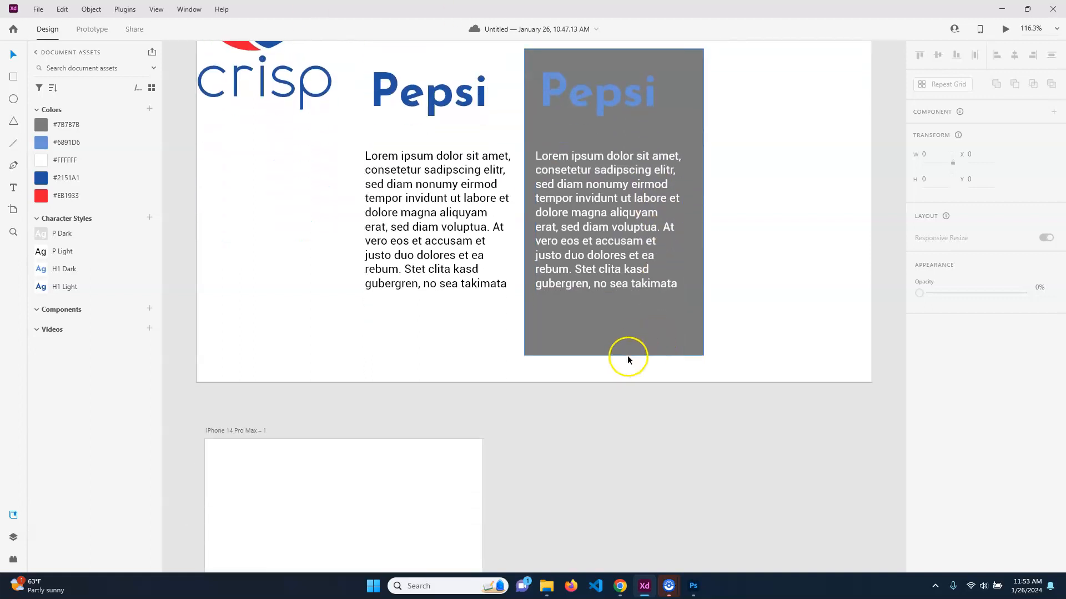
{"action": "scroll", "coordinate": [628, 355], "scroll_direction": "down", "scroll_amount": 5}
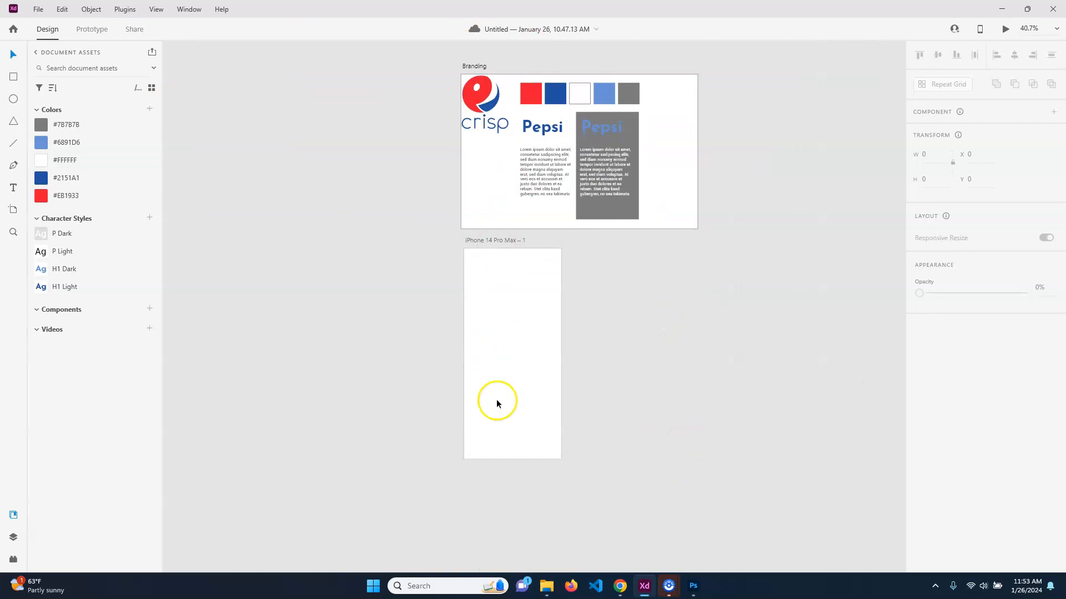